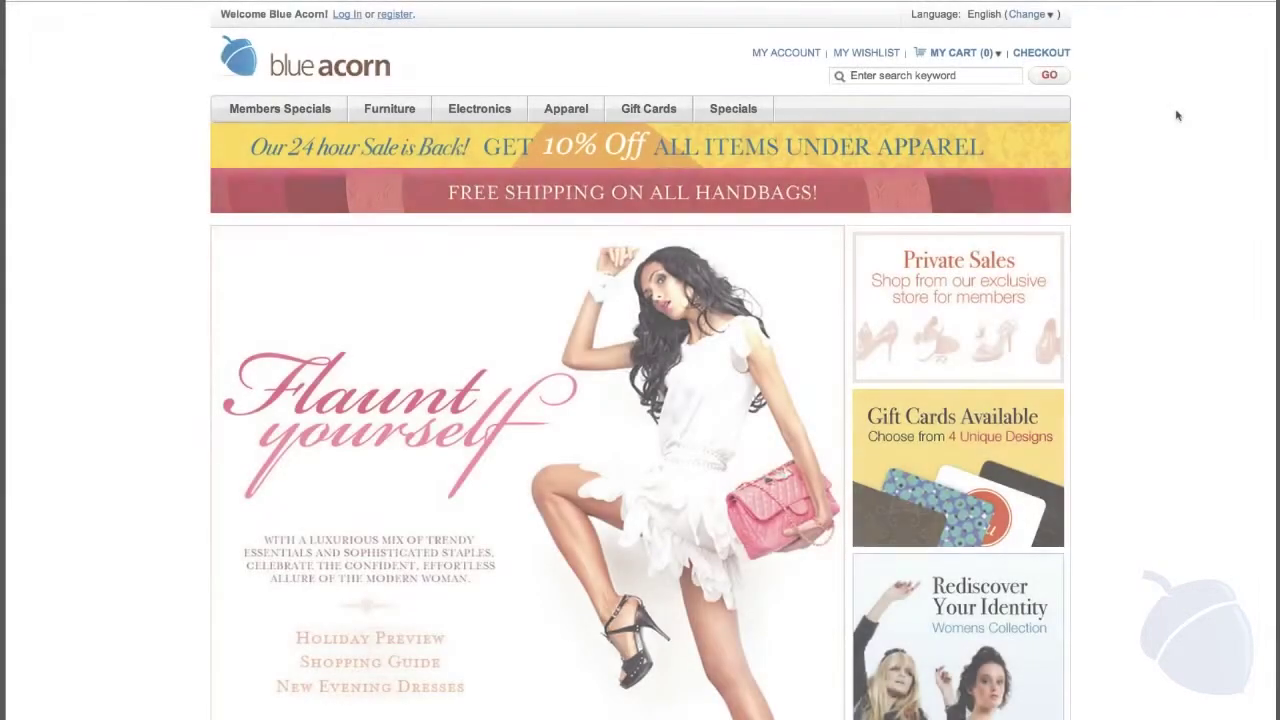
Step: Browse the store's Apparel and Specials categories, comparing their layouts and ending on Specials
{"action": "left_click", "coordinate": [581, 112]}
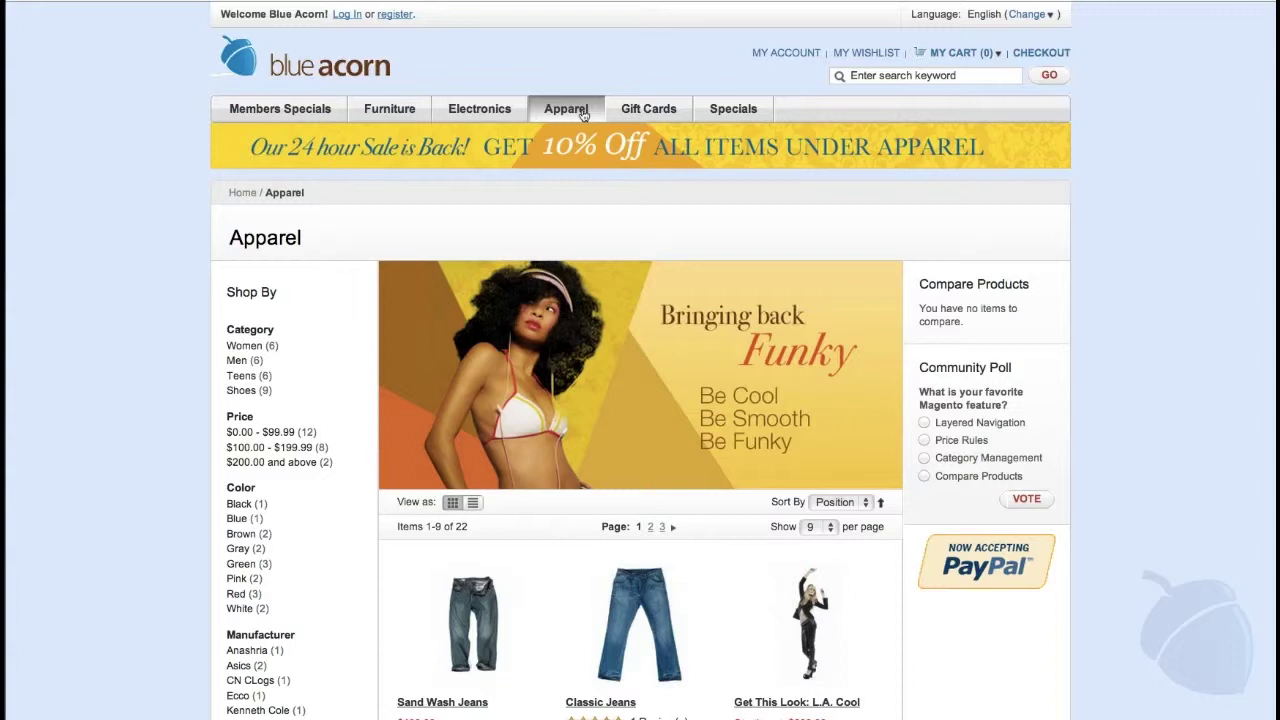
{"action": "left_click", "coordinate": [719, 115]}
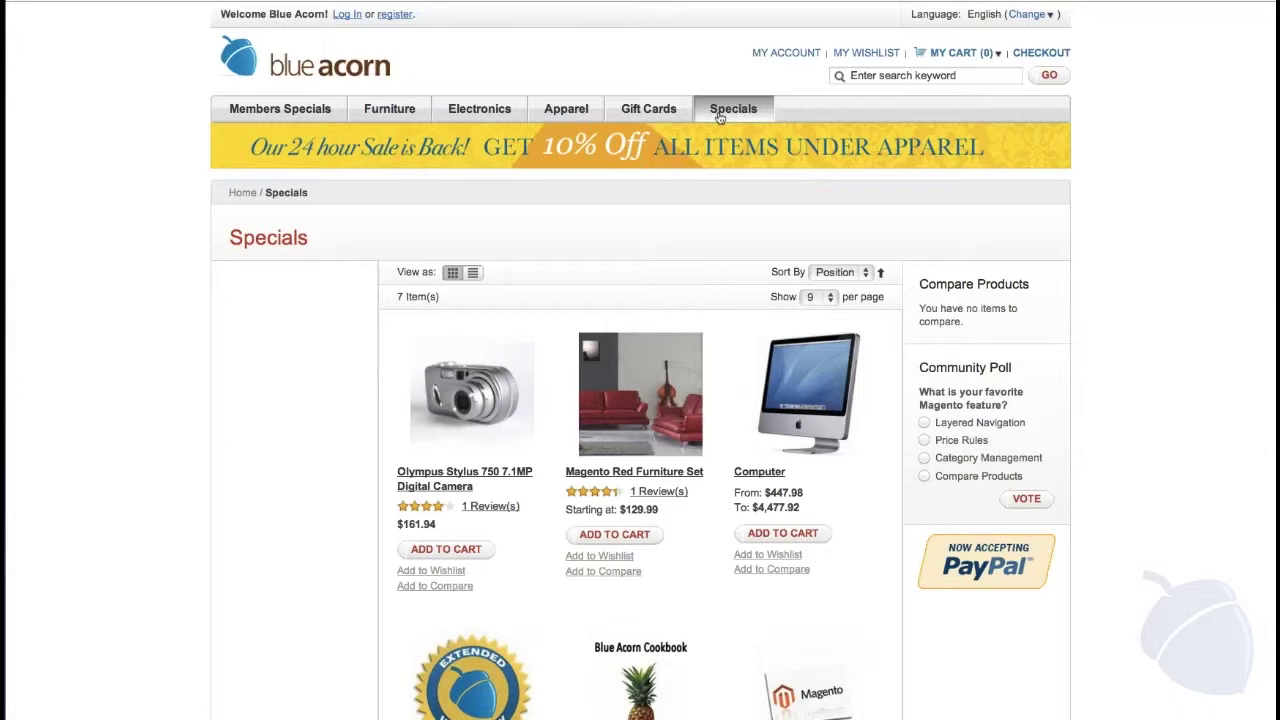
{"action": "left_click", "coordinate": [576, 112]}
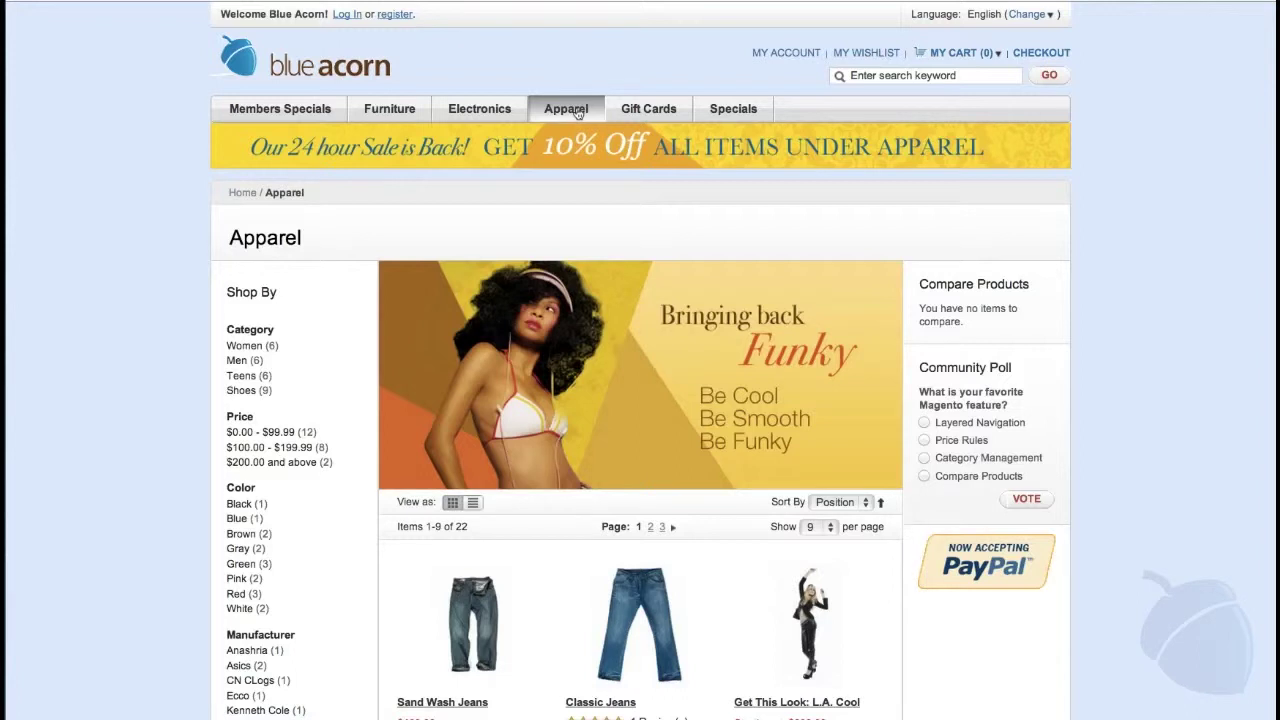
{"action": "left_click", "coordinate": [718, 122]}
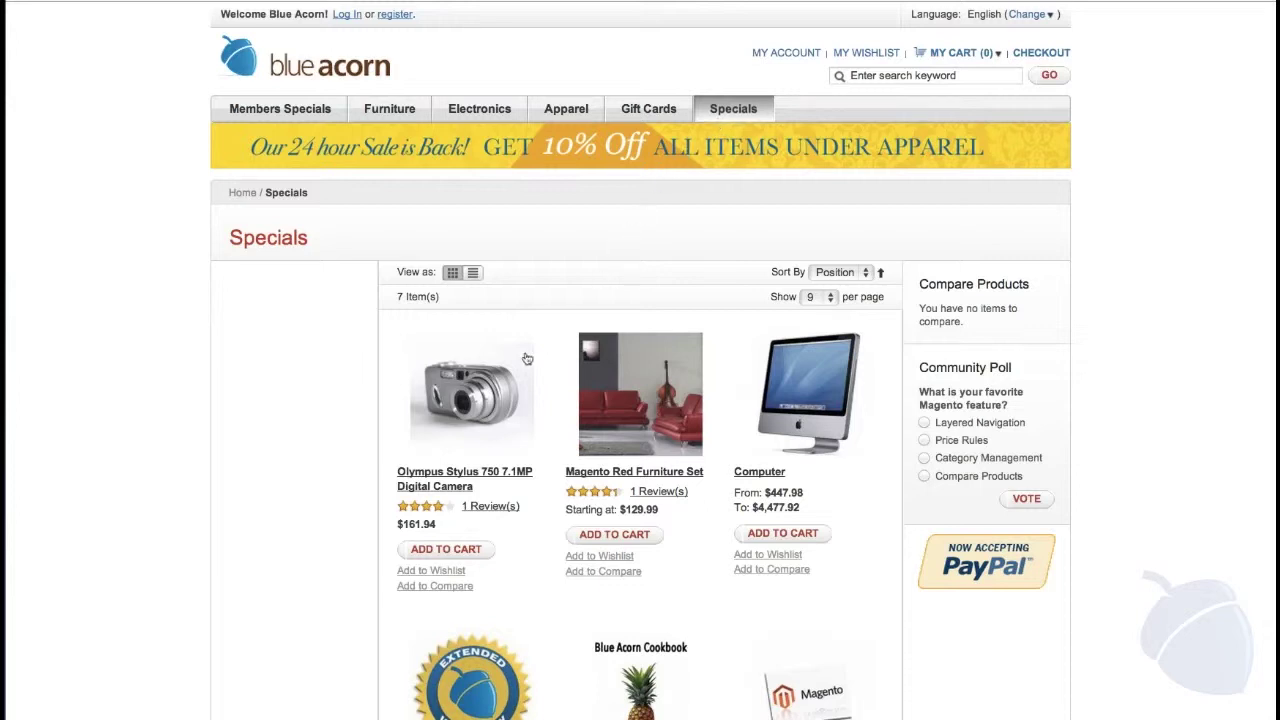
Step: View the Olympus Stylus 750 7.1MP Digital Camera from Specials, examining its details, upsell items and related products
{"action": "left_click", "coordinate": [474, 437]}
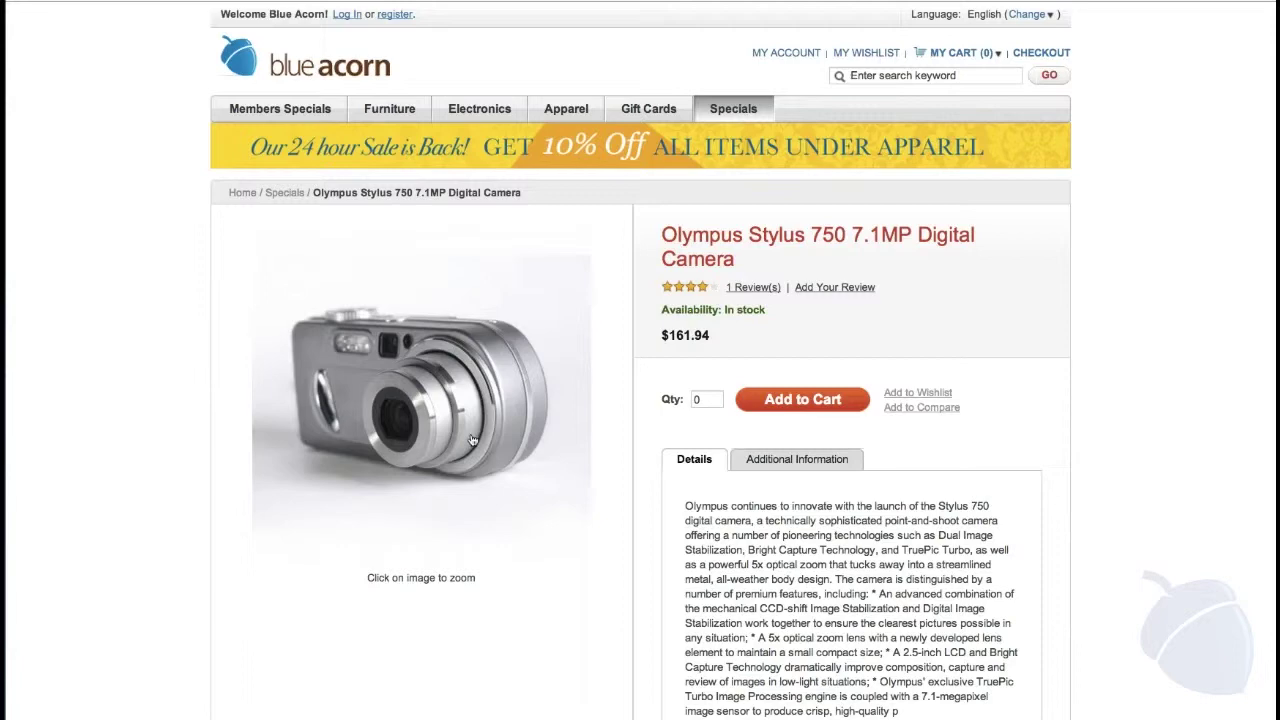
{"action": "scroll", "coordinate": [758, 357], "scroll_direction": "down", "scroll_amount": 1}
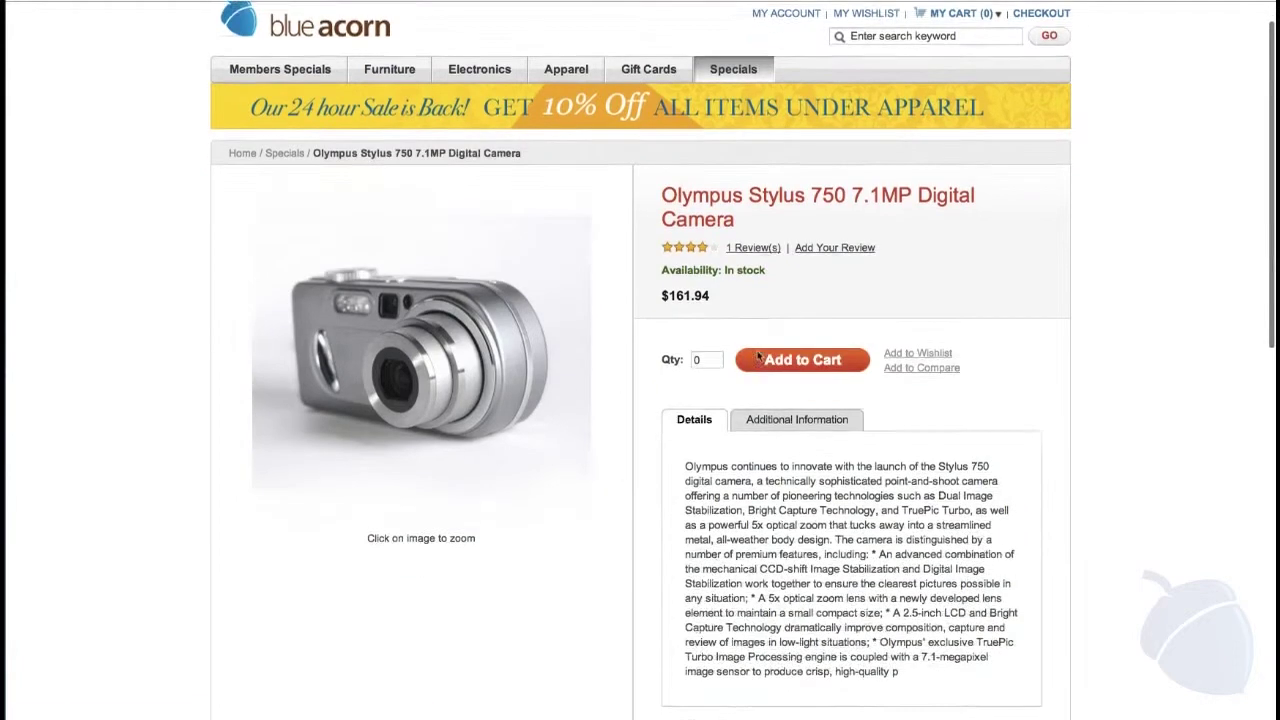
{"action": "scroll", "coordinate": [758, 357], "scroll_direction": "down", "scroll_amount": 1}
{"action": "scroll", "coordinate": [758, 357], "scroll_direction": "down", "scroll_amount": 5}
{"action": "scroll", "coordinate": [758, 356], "scroll_direction": "down", "scroll_amount": 2}
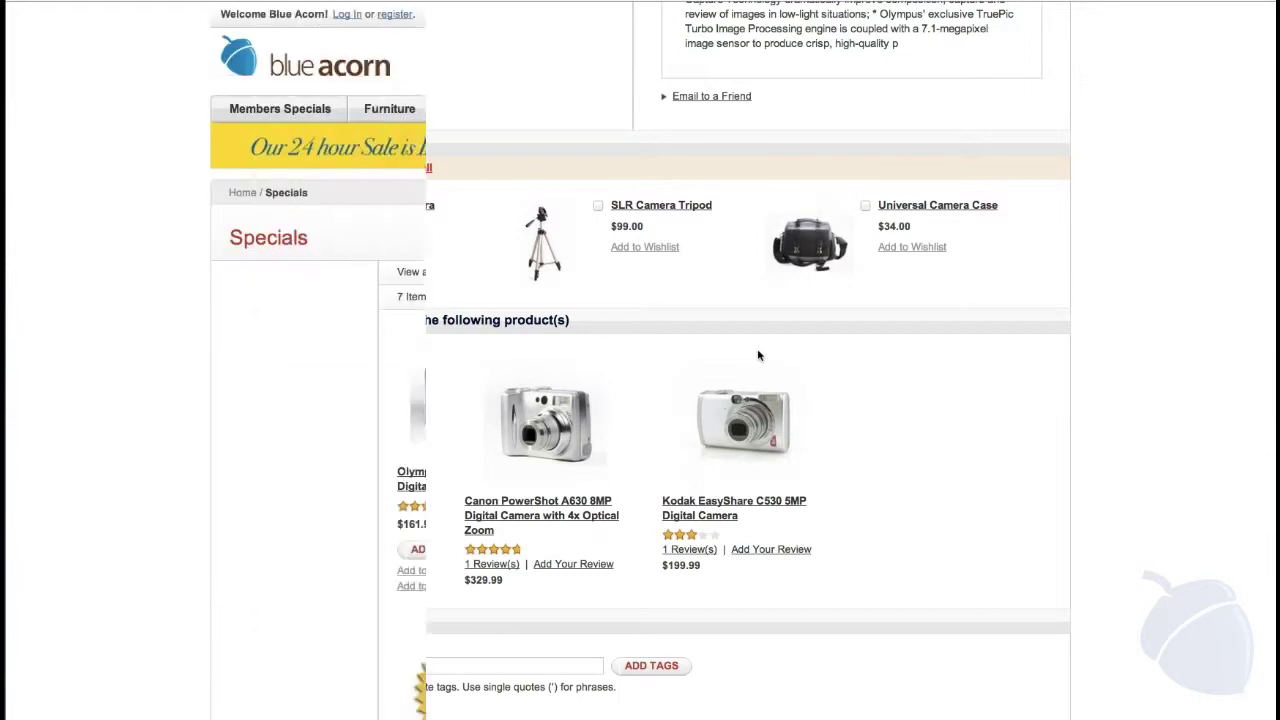
Step: View the Magento Red Furniture Set from Specials and read its customer reviews and the review form
{"action": "left_click", "coordinate": [656, 411]}
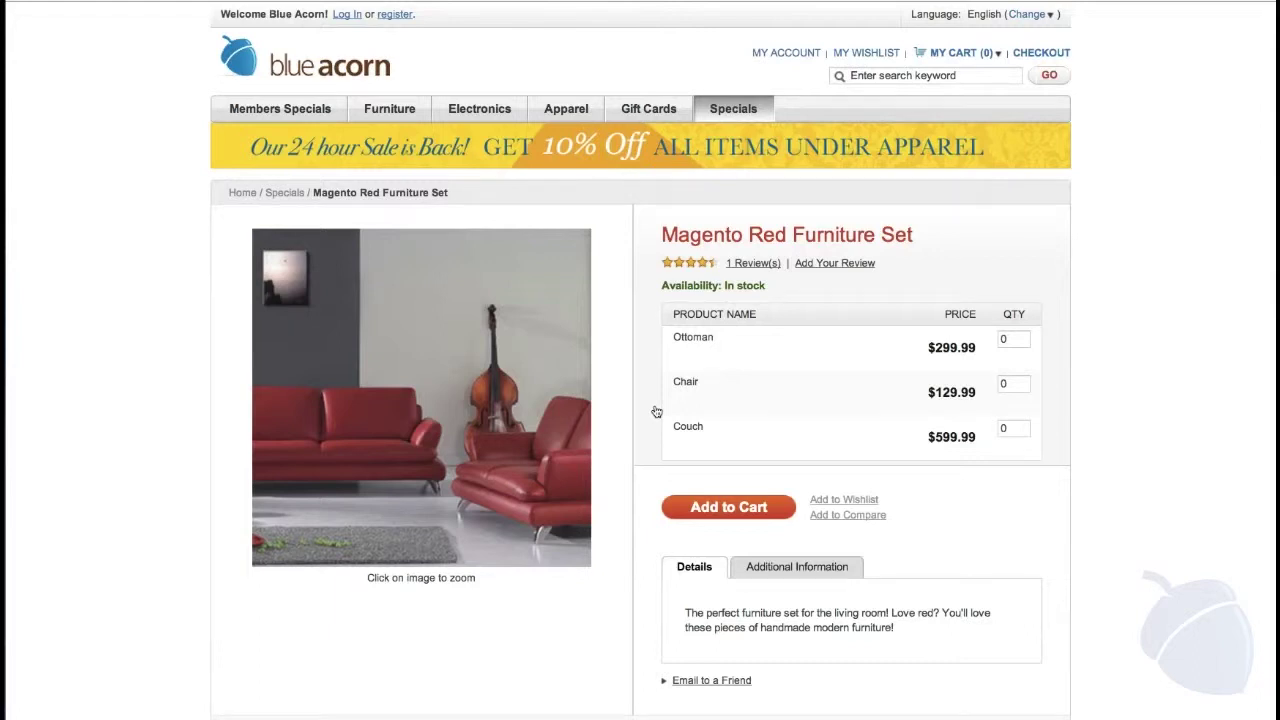
{"action": "left_click", "coordinate": [742, 266]}
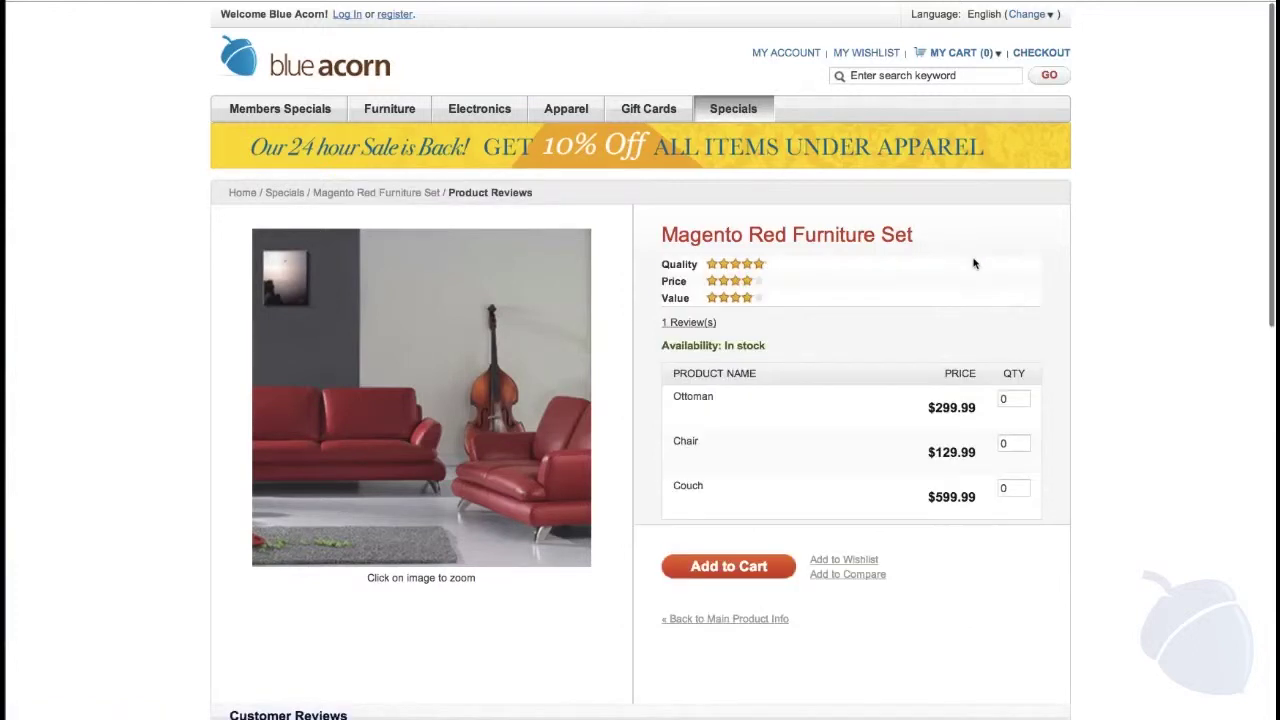
{"action": "scroll", "coordinate": [974, 263], "scroll_direction": "down", "scroll_amount": 5}
{"action": "scroll", "coordinate": [974, 263], "scroll_direction": "down", "scroll_amount": 3}
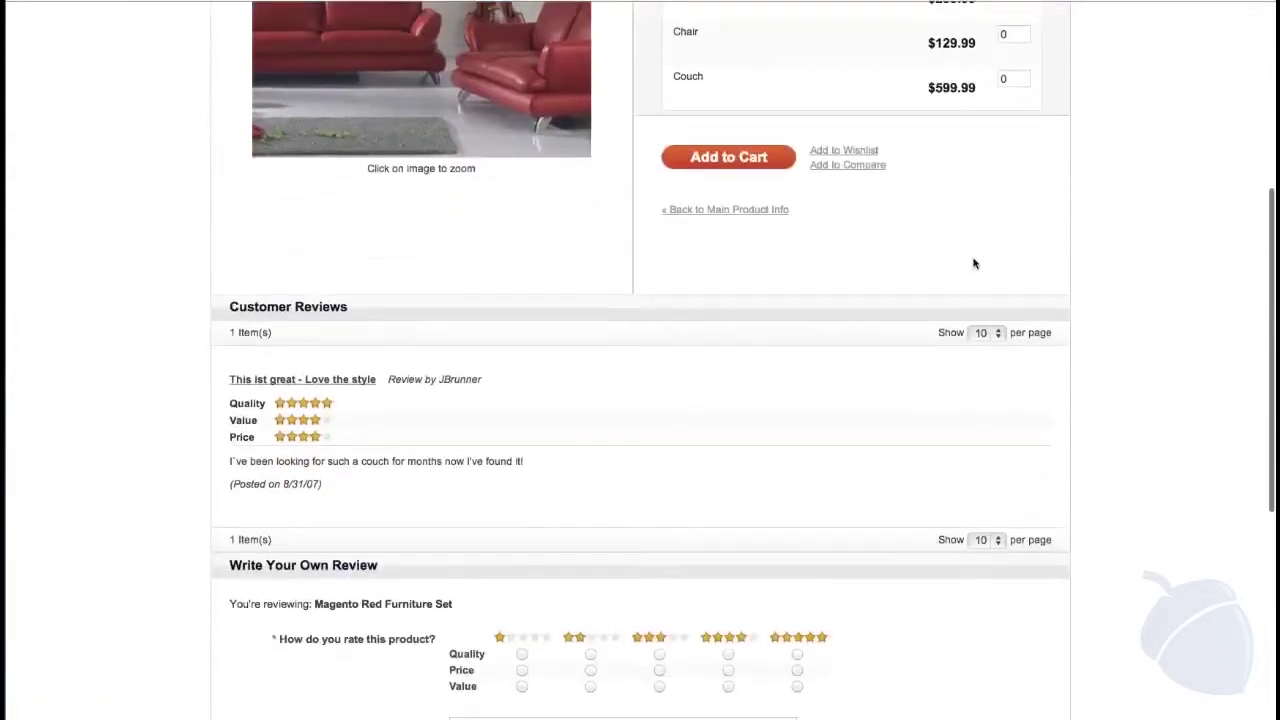
{"action": "scroll", "coordinate": [974, 262], "scroll_direction": "down", "scroll_amount": 1}
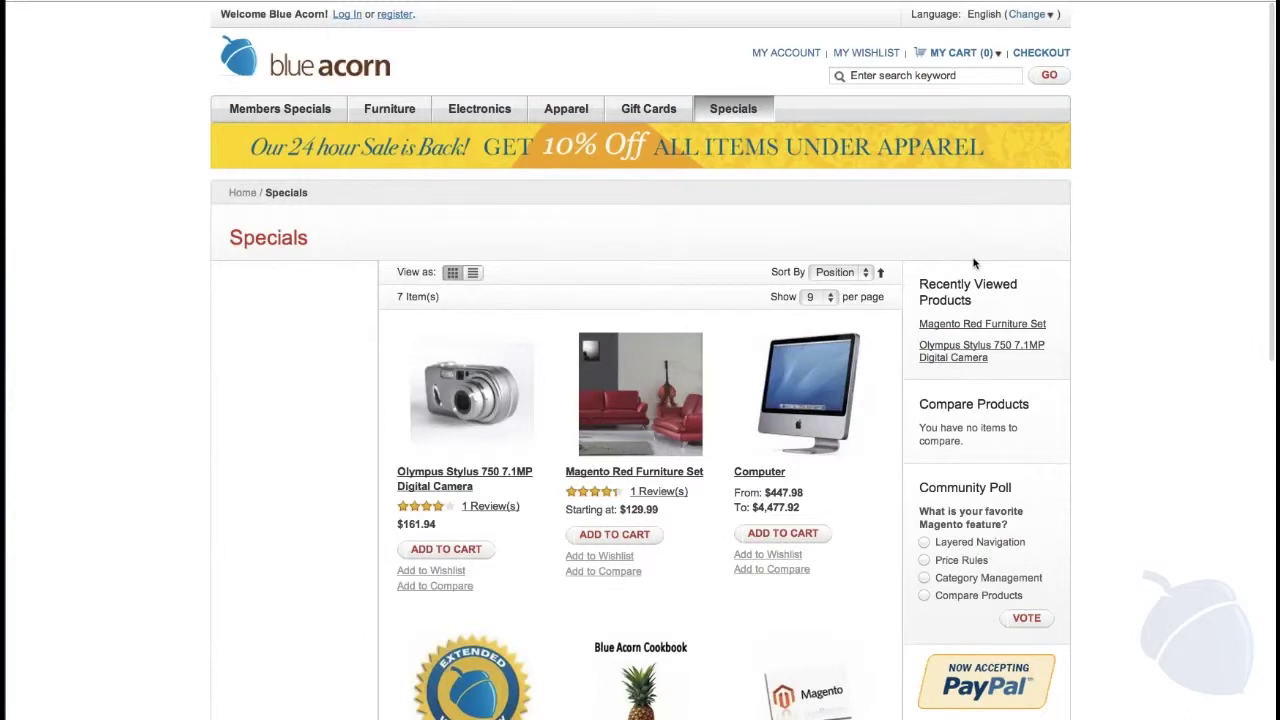
Step: View the Computer product from Specials and bring up its customization options
{"action": "left_click", "coordinate": [822, 391]}
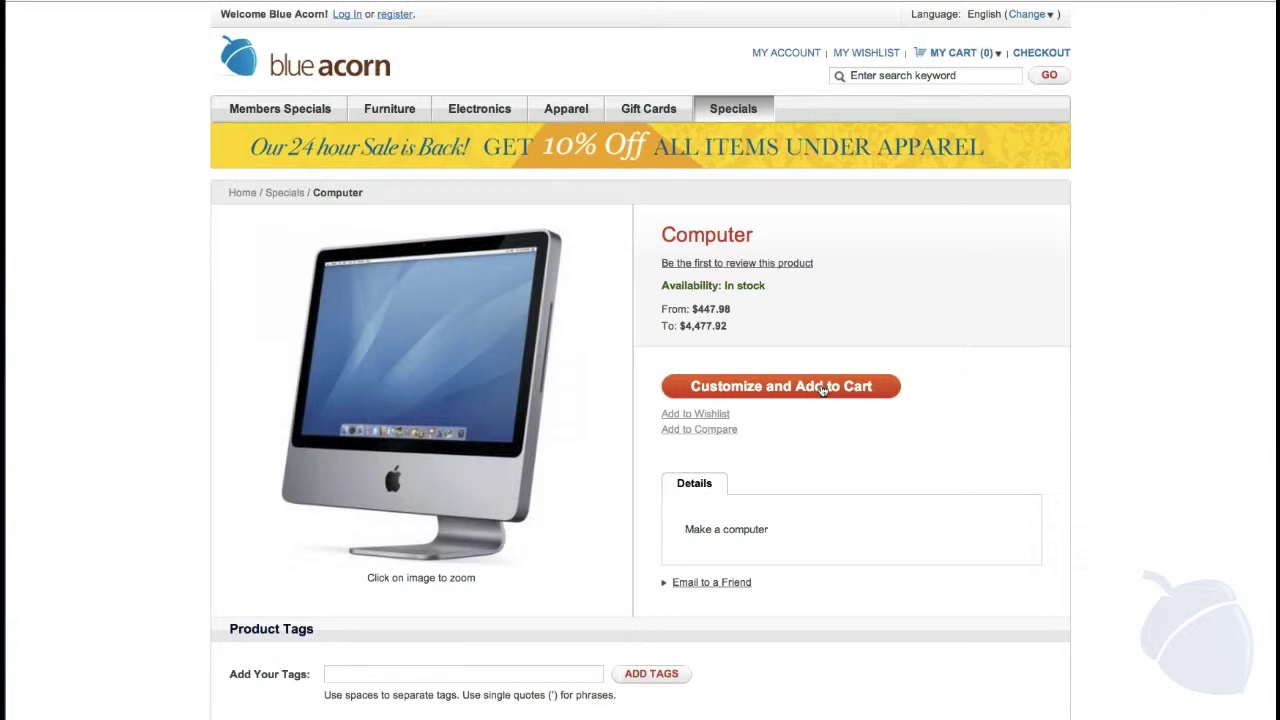
{"action": "left_click", "coordinate": [822, 388]}
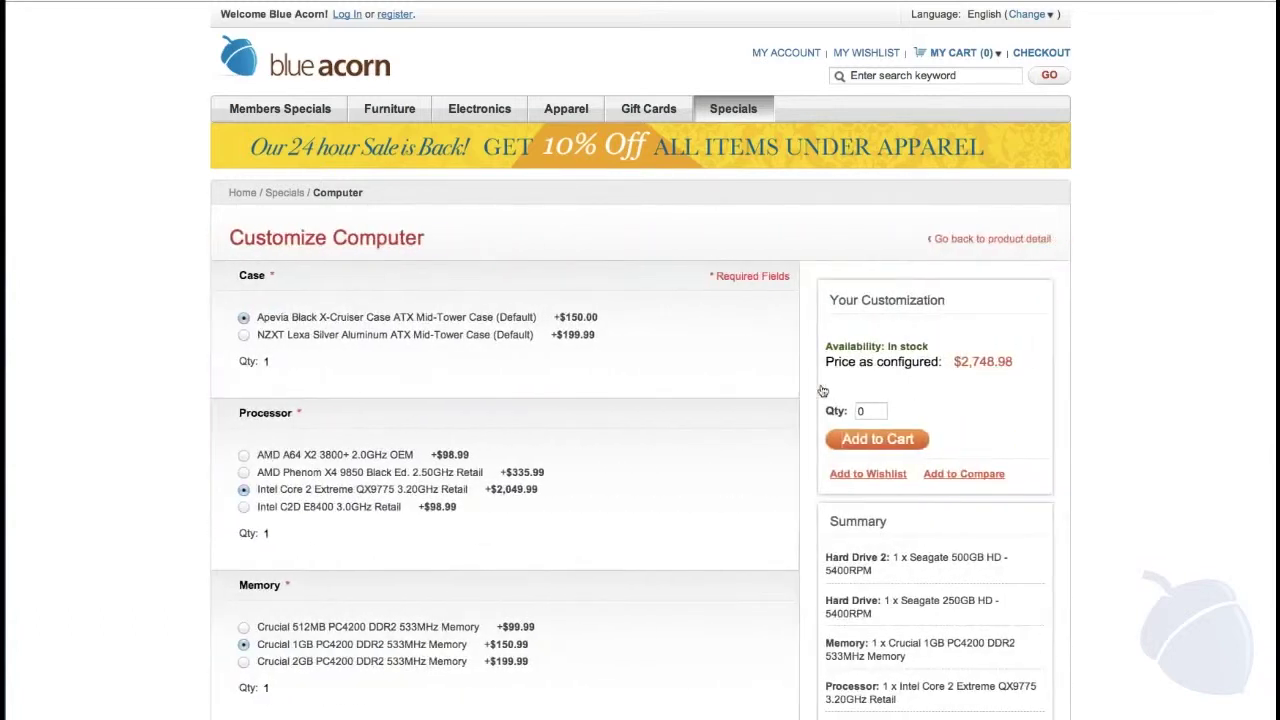
{"action": "scroll", "coordinate": [733, 358], "scroll_direction": "down", "scroll_amount": 3}
{"action": "scroll", "coordinate": [733, 358], "scroll_direction": "down", "scroll_amount": 1}
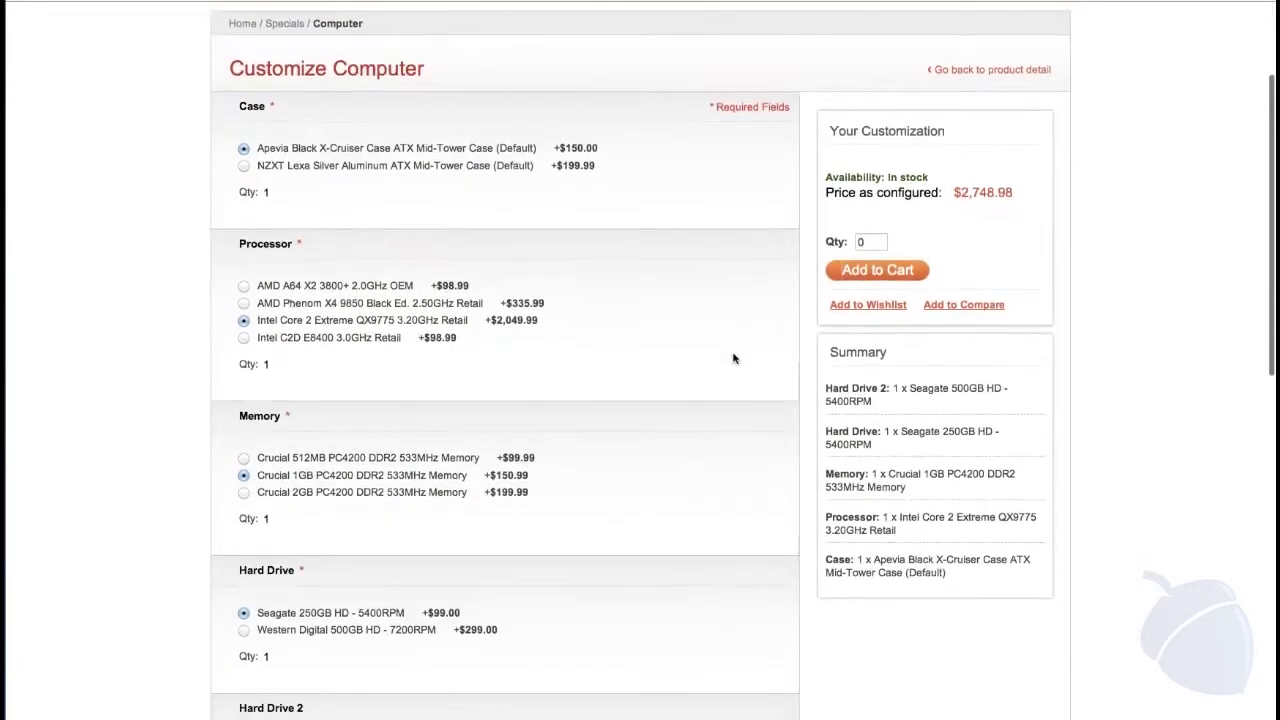
Step: Configure the computer with the NZXT Lexa case, AMD Phenom X4 9850, Crucial 2GB memory and Western Digital 500GB drive, and review the remaining options
{"action": "left_click", "coordinate": [244, 166]}
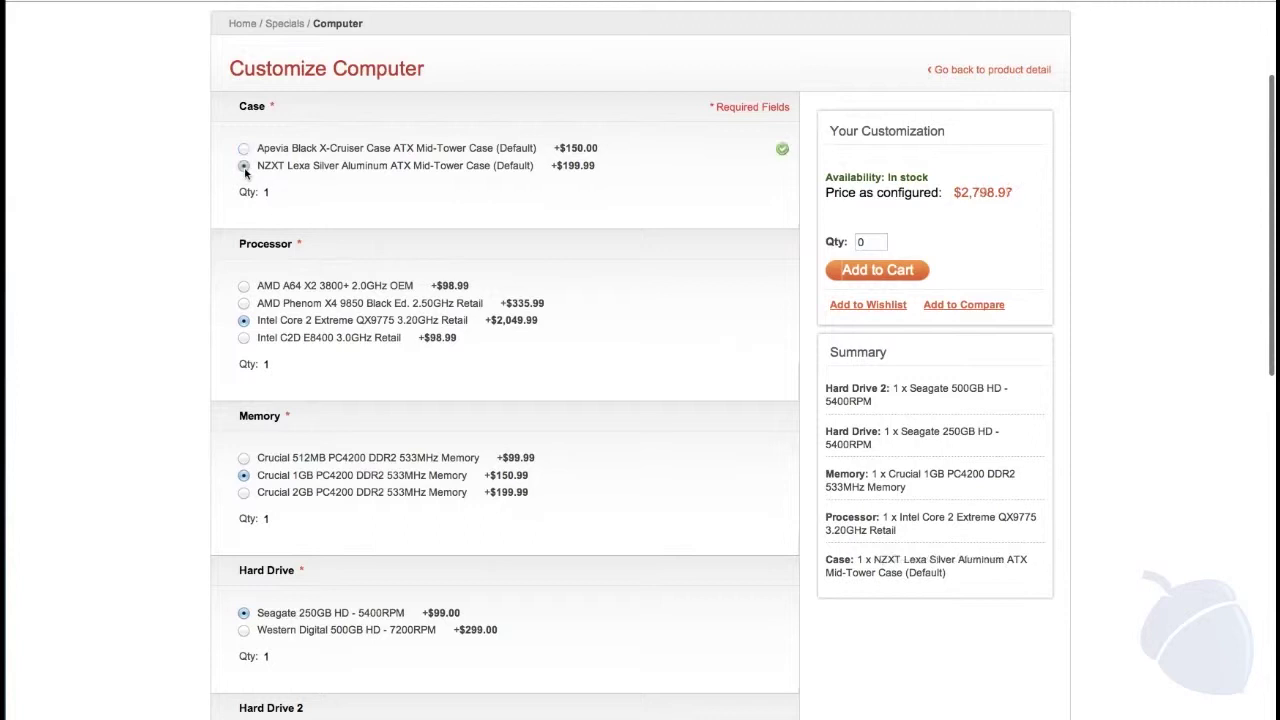
{"action": "left_click", "coordinate": [244, 304]}
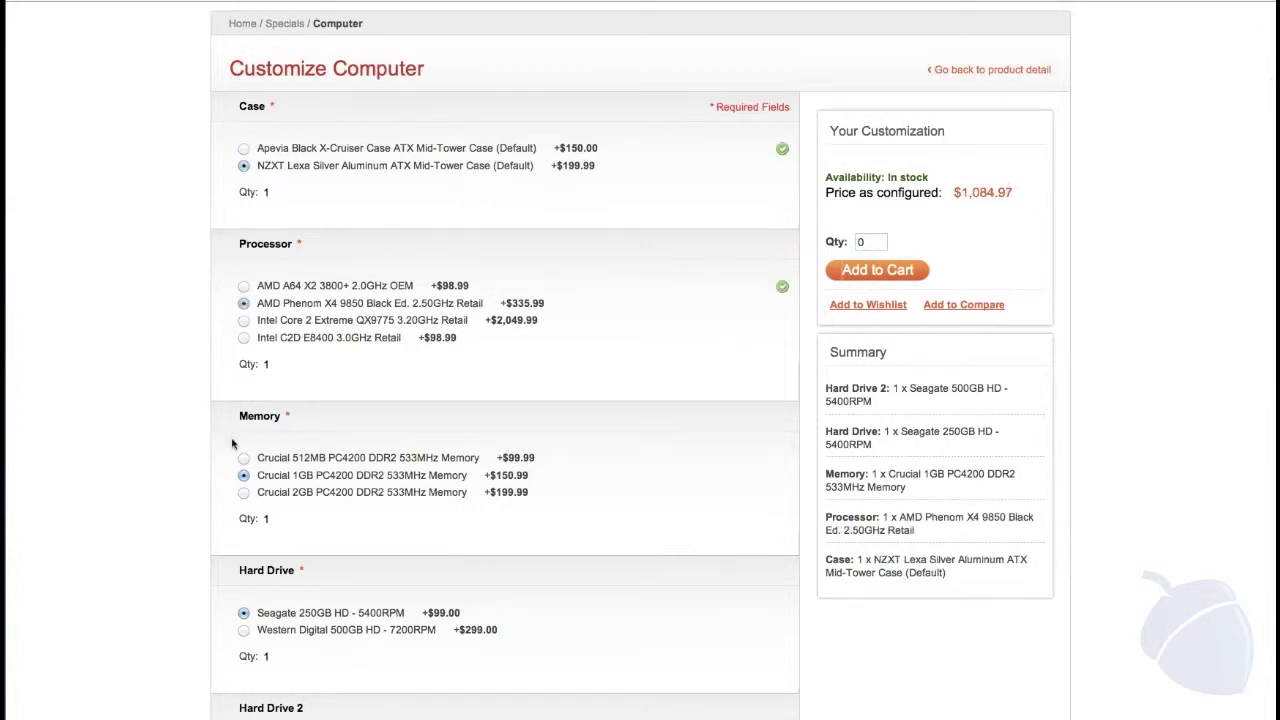
{"action": "left_click", "coordinate": [244, 492]}
{"action": "left_click", "coordinate": [244, 630]}
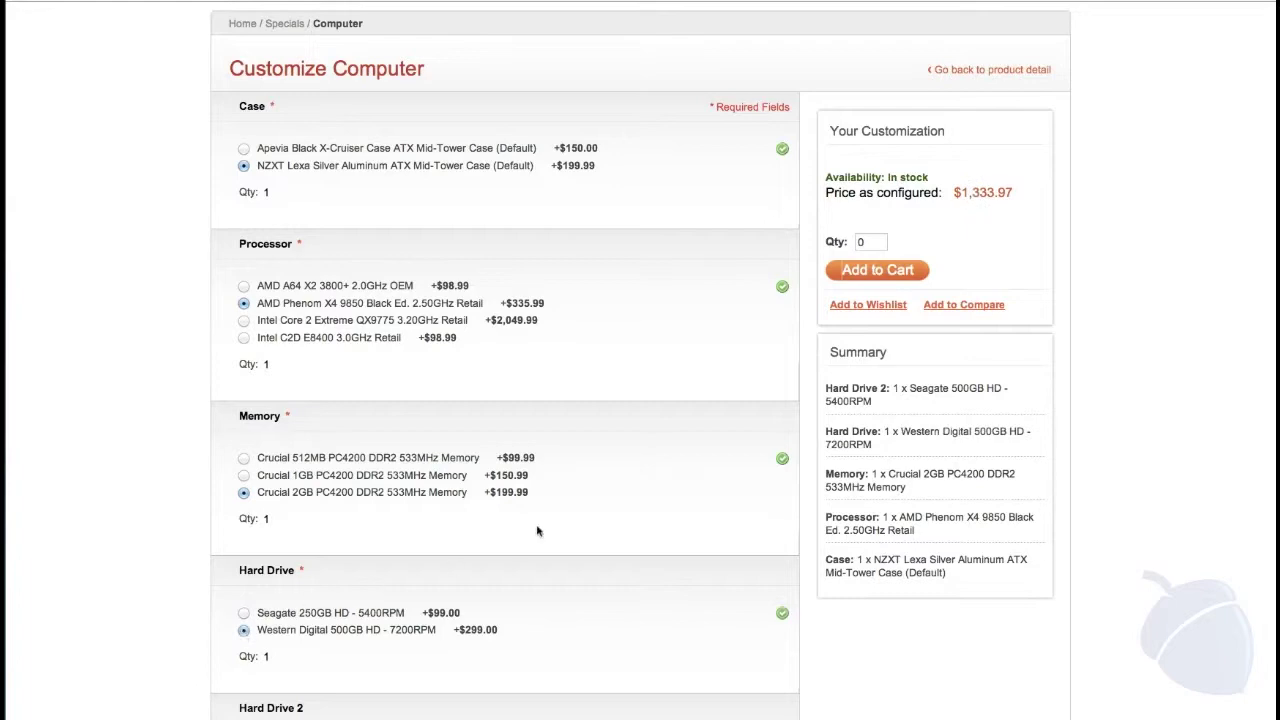
{"action": "scroll", "coordinate": [659, 493], "scroll_direction": "down", "scroll_amount": 4}
{"action": "scroll", "coordinate": [659, 497], "scroll_direction": "down", "scroll_amount": 5}
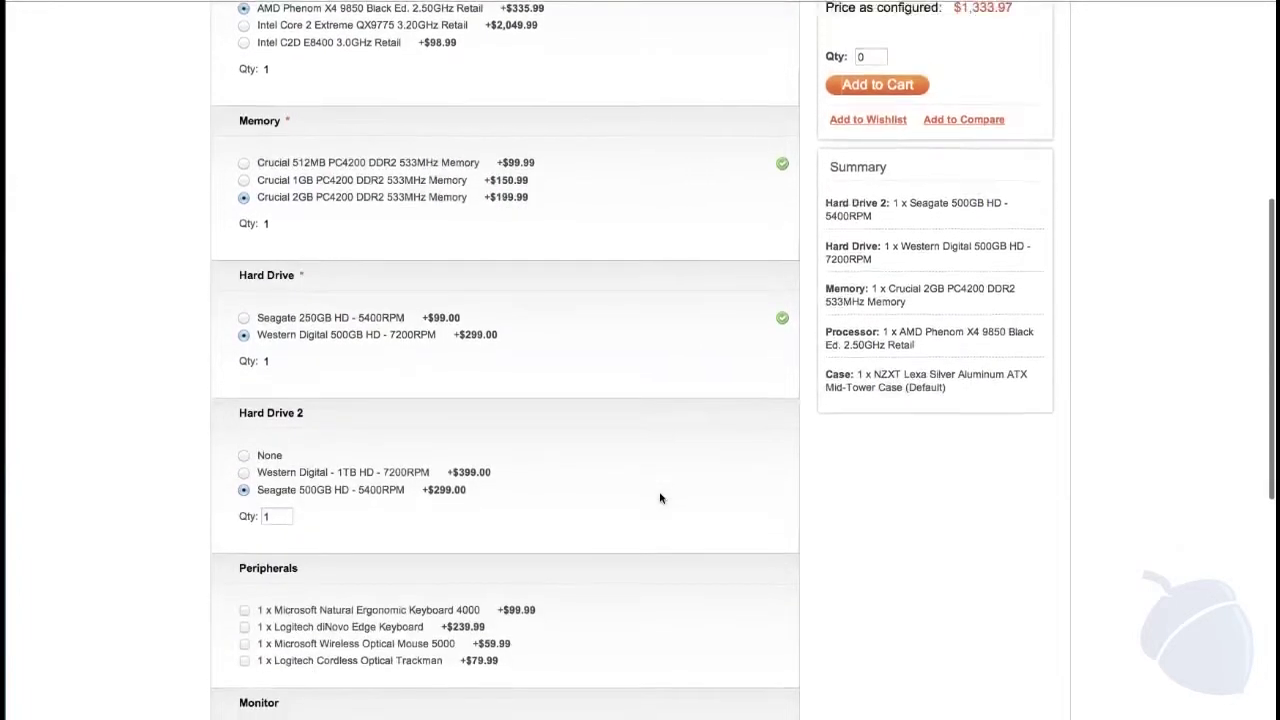
{"action": "scroll", "coordinate": [660, 497], "scroll_direction": "down", "scroll_amount": 5}
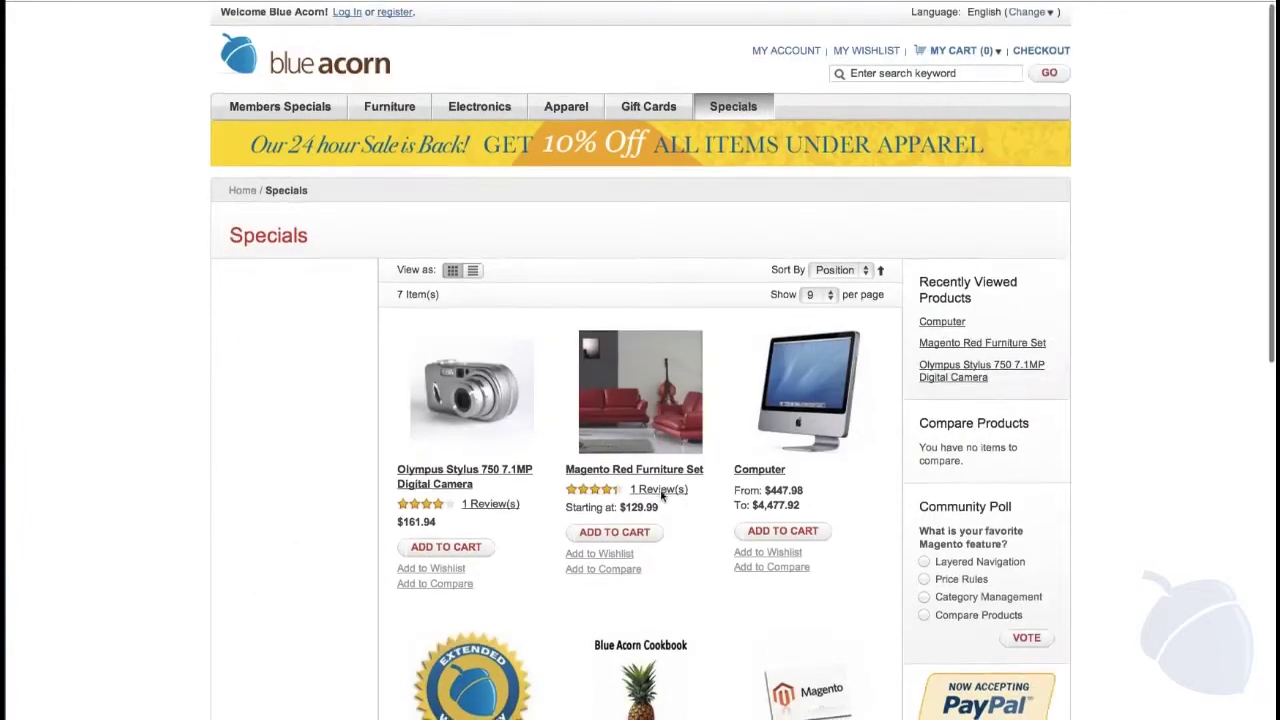
Step: Look through the Specials listing and view the Extended Warranty product
{"action": "scroll", "coordinate": [660, 497], "scroll_direction": "down", "scroll_amount": 4}
{"action": "scroll", "coordinate": [660, 497], "scroll_direction": "down", "scroll_amount": 2}
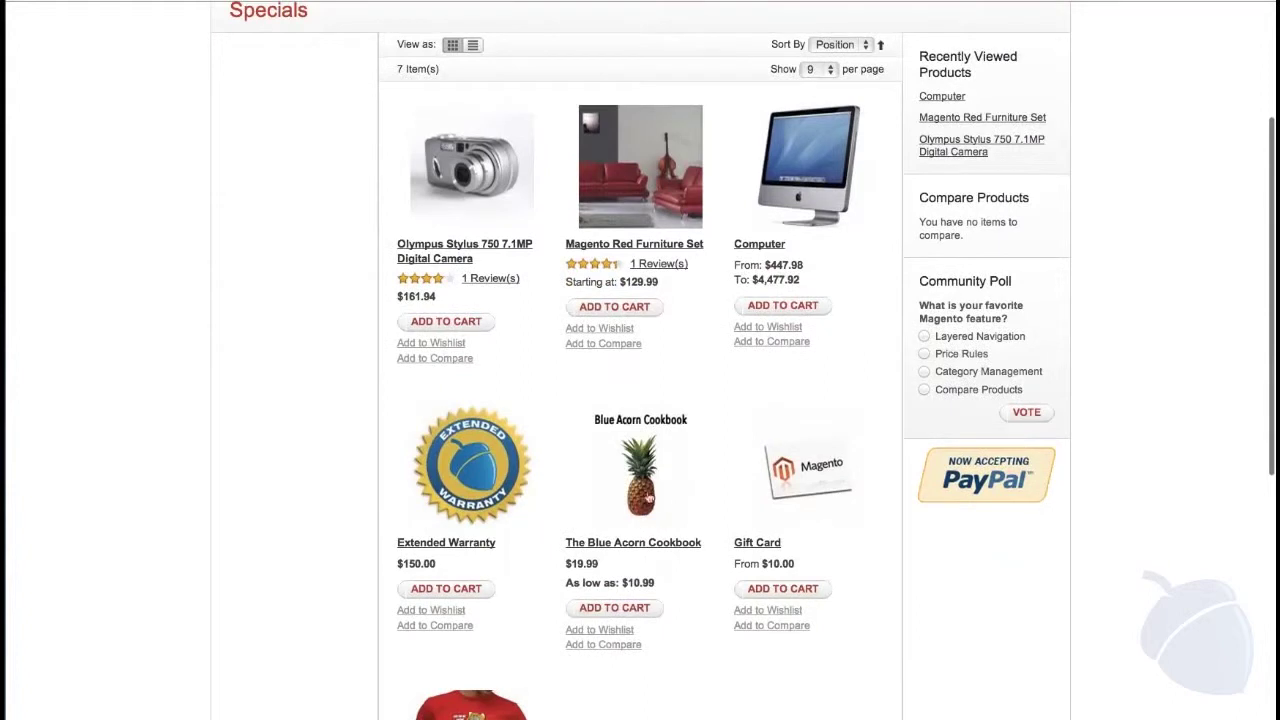
{"action": "left_click", "coordinate": [487, 477]}
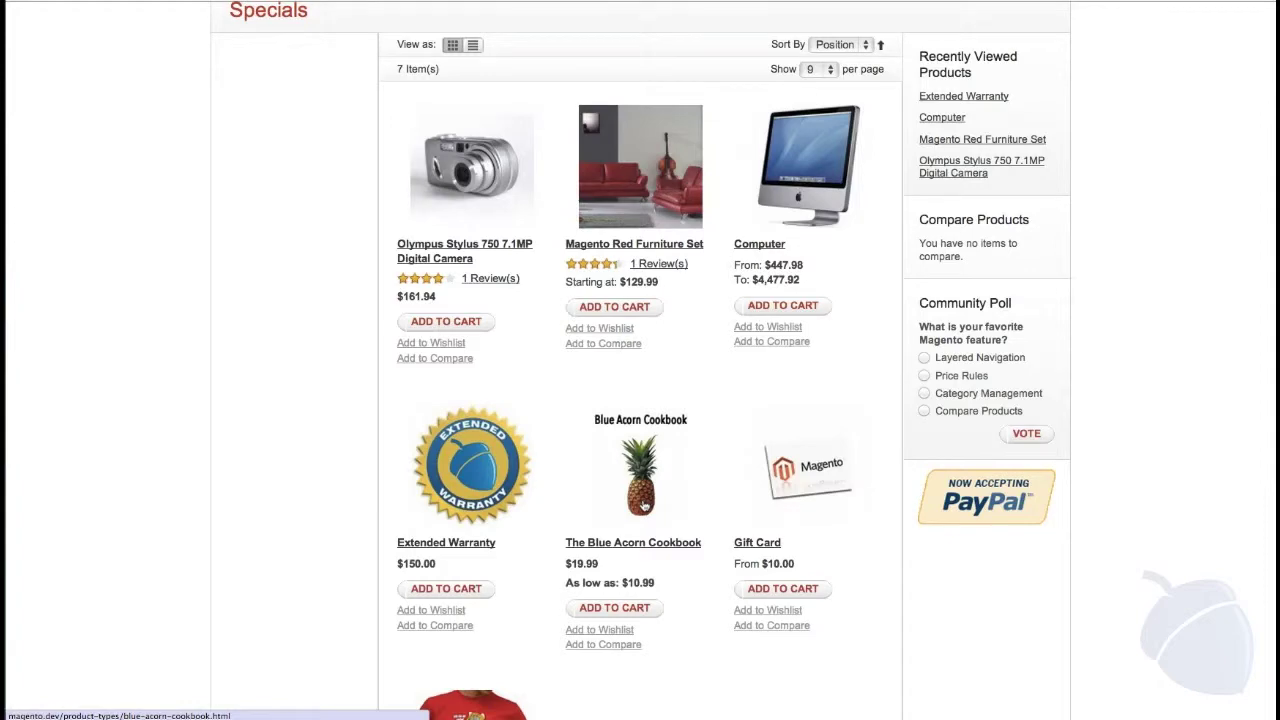
Step: View The Blue Acorn Cookbook from Specials and try selecting and deselecting its download option
{"action": "left_click", "coordinate": [644, 506]}
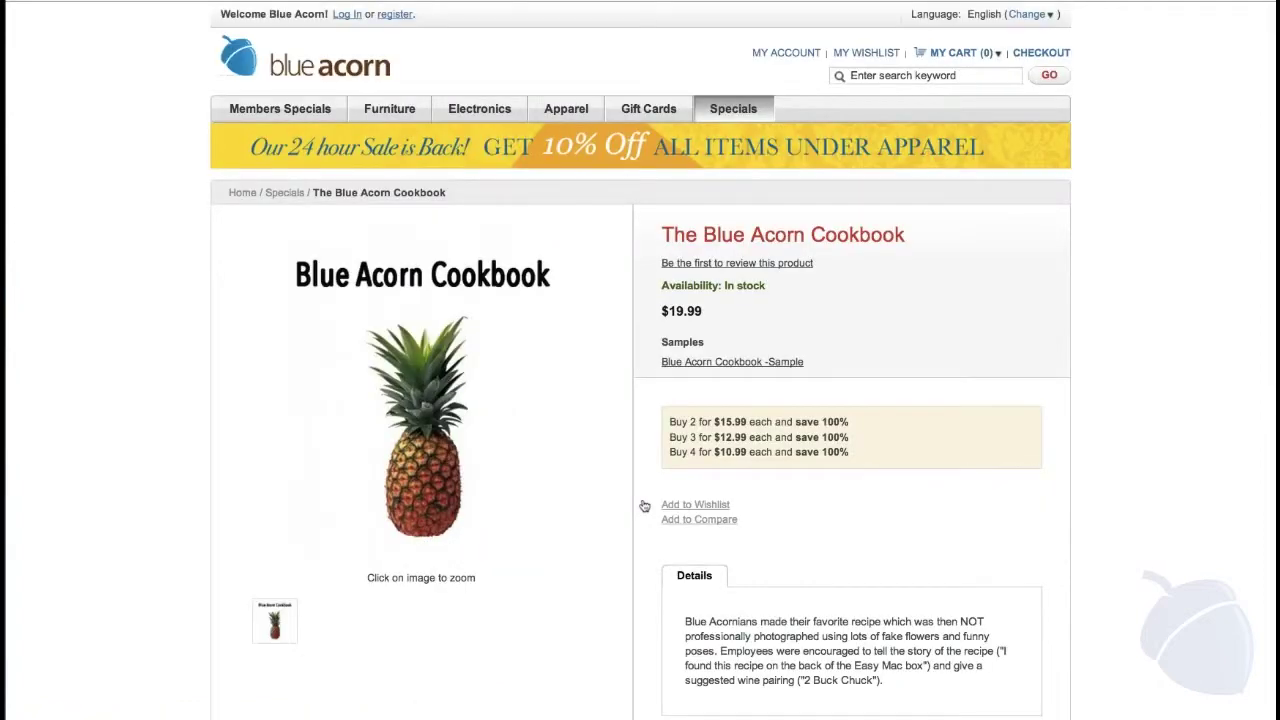
{"action": "scroll", "coordinate": [644, 506], "scroll_direction": "down", "scroll_amount": 3}
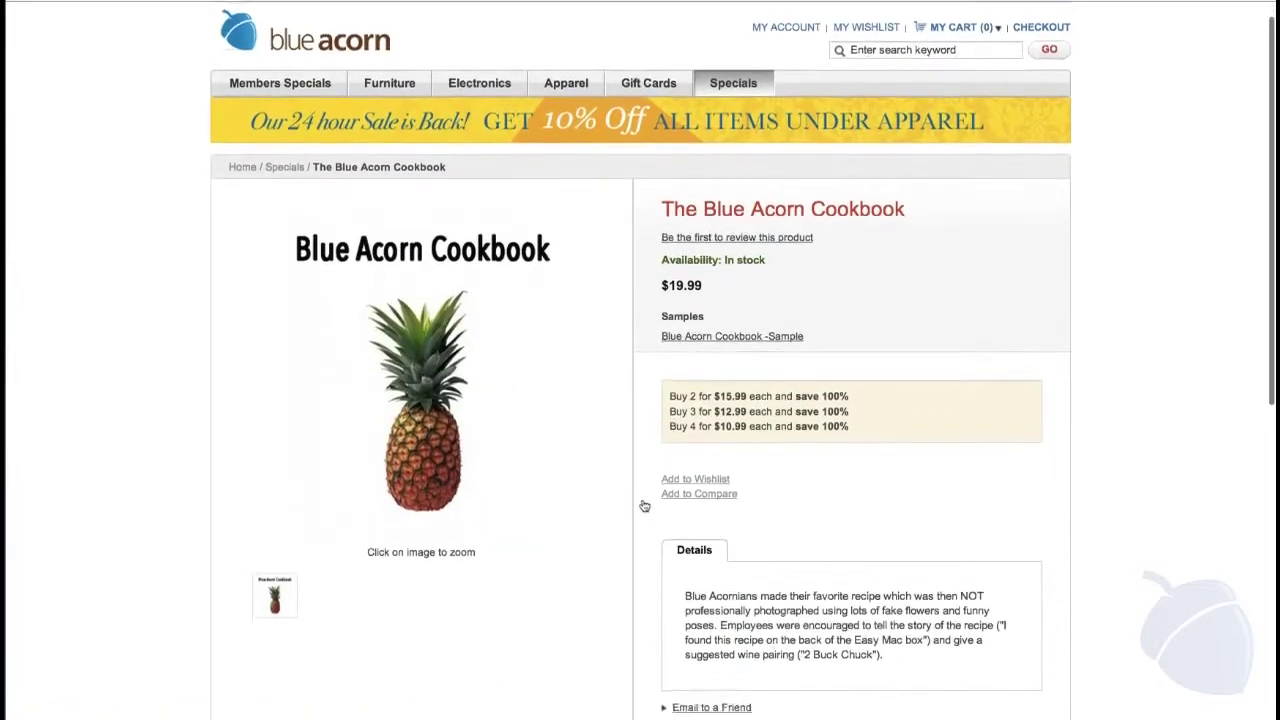
{"action": "scroll", "coordinate": [644, 506], "scroll_direction": "down", "scroll_amount": 2}
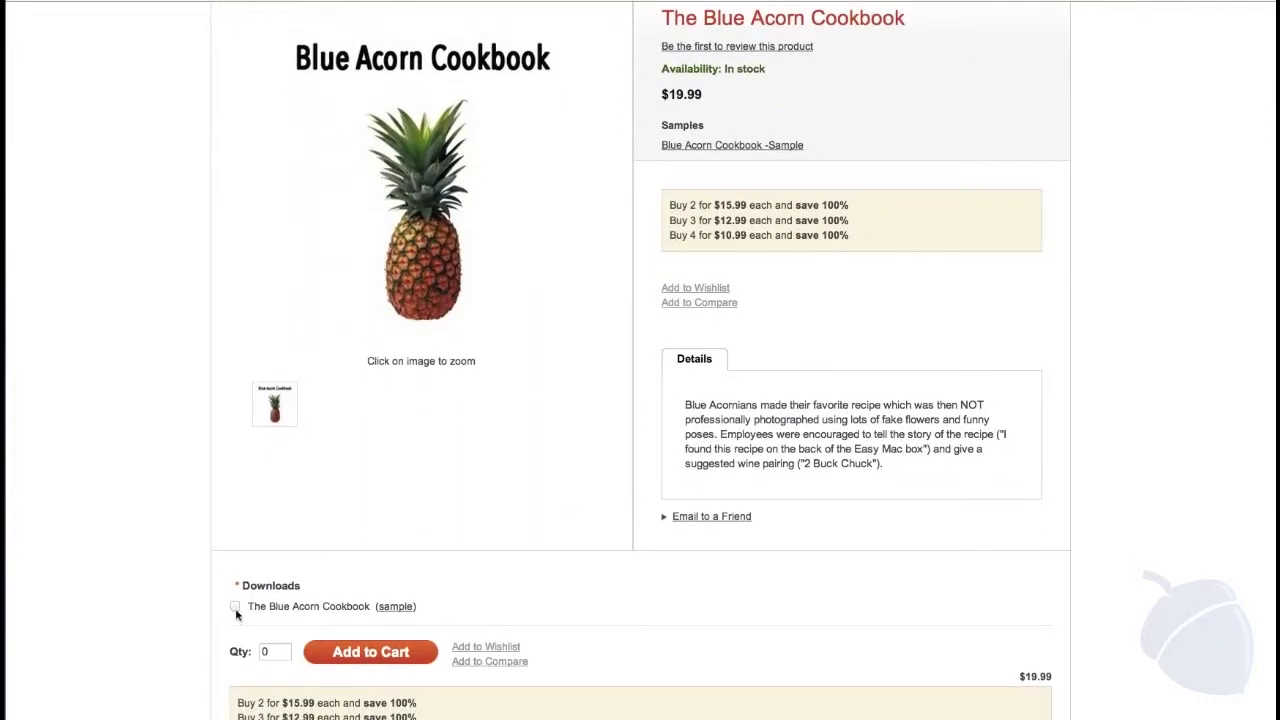
{"action": "left_click", "coordinate": [236, 608]}
{"action": "left_click", "coordinate": [236, 607]}
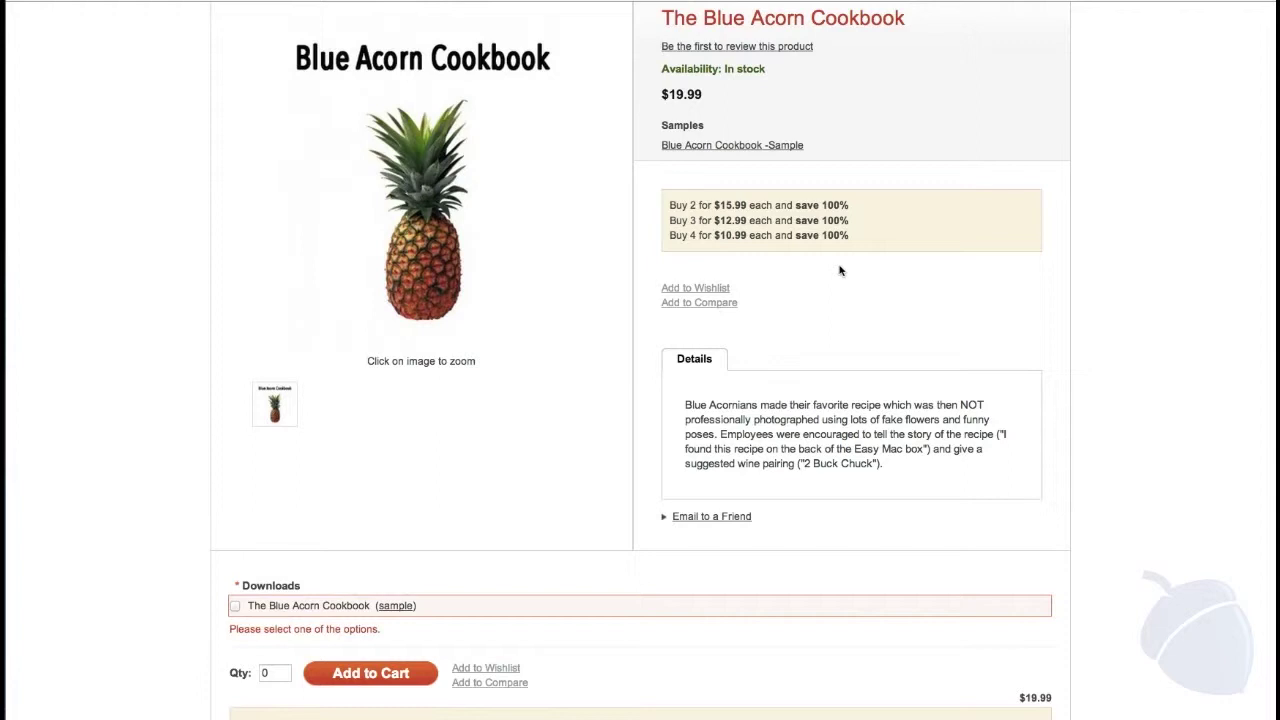
Step: View the Gift Card product from Specials and try out its amount selection
{"action": "scroll", "coordinate": [840, 270], "scroll_direction": "left", "scroll_amount": 5}
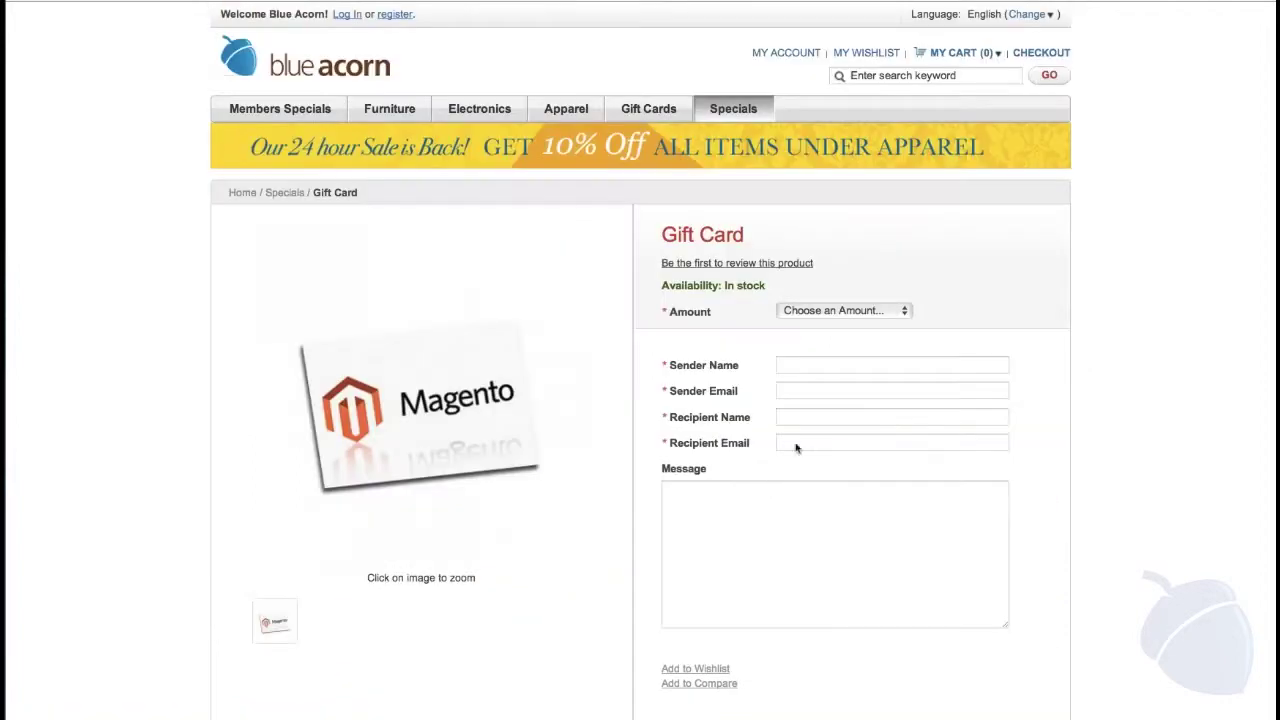
{"action": "left_click", "coordinate": [904, 318]}
{"action": "left_click", "coordinate": [894, 339]}
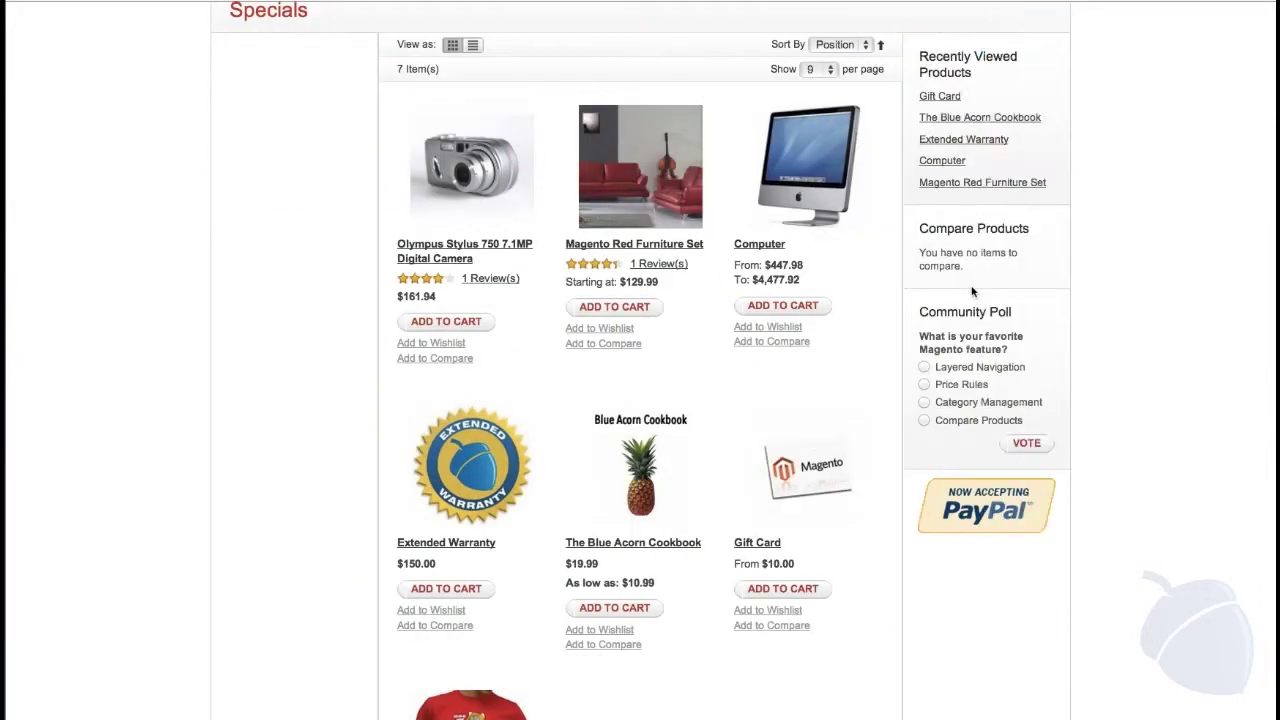
Step: Bring up the Rock And Roll T-shirt from Specials and choose size Medium and color Red
{"action": "scroll", "coordinate": [968, 295], "scroll_direction": "down", "scroll_amount": 4}
{"action": "scroll", "coordinate": [968, 292], "scroll_direction": "down", "scroll_amount": 4}
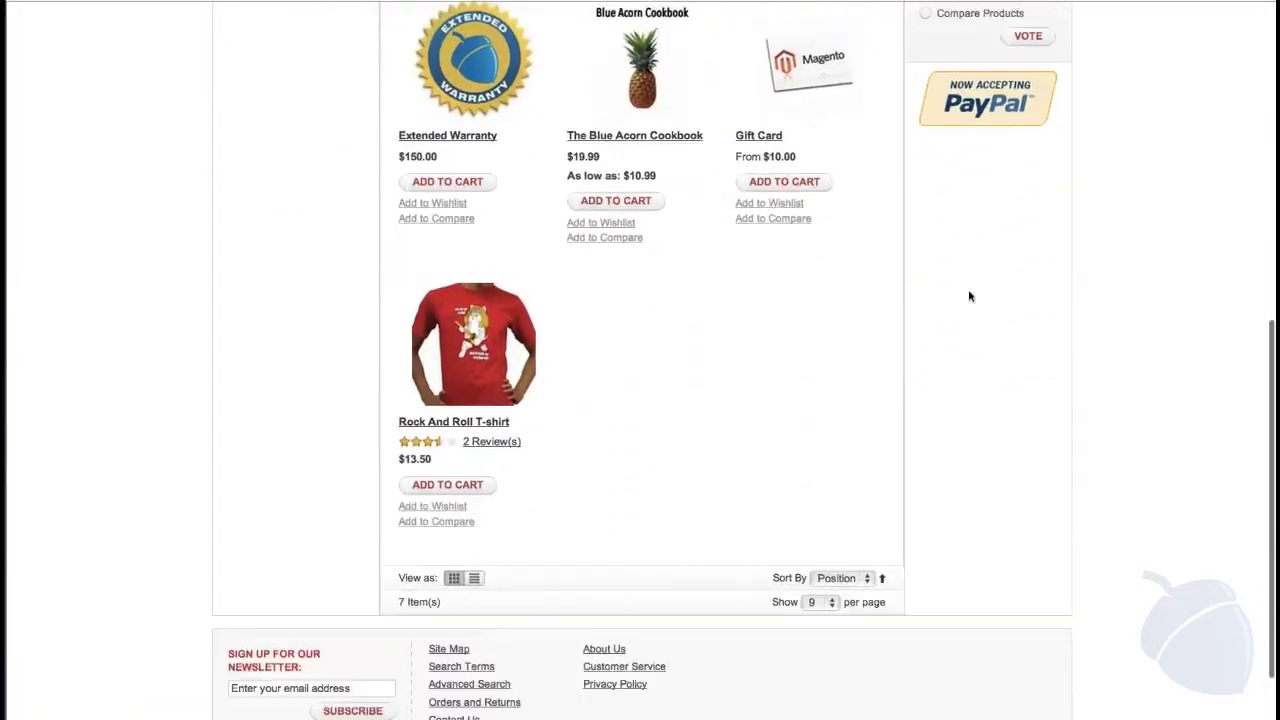
{"action": "left_click", "coordinate": [500, 340]}
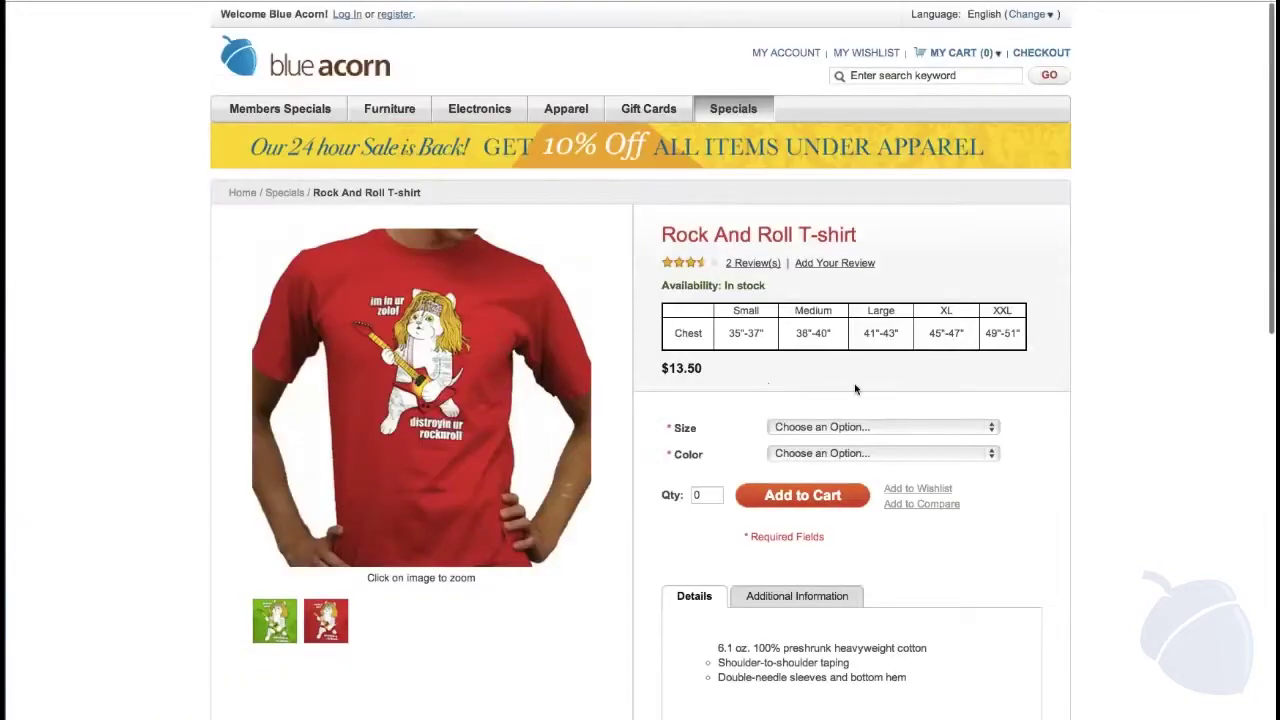
{"action": "left_click", "coordinate": [984, 427]}
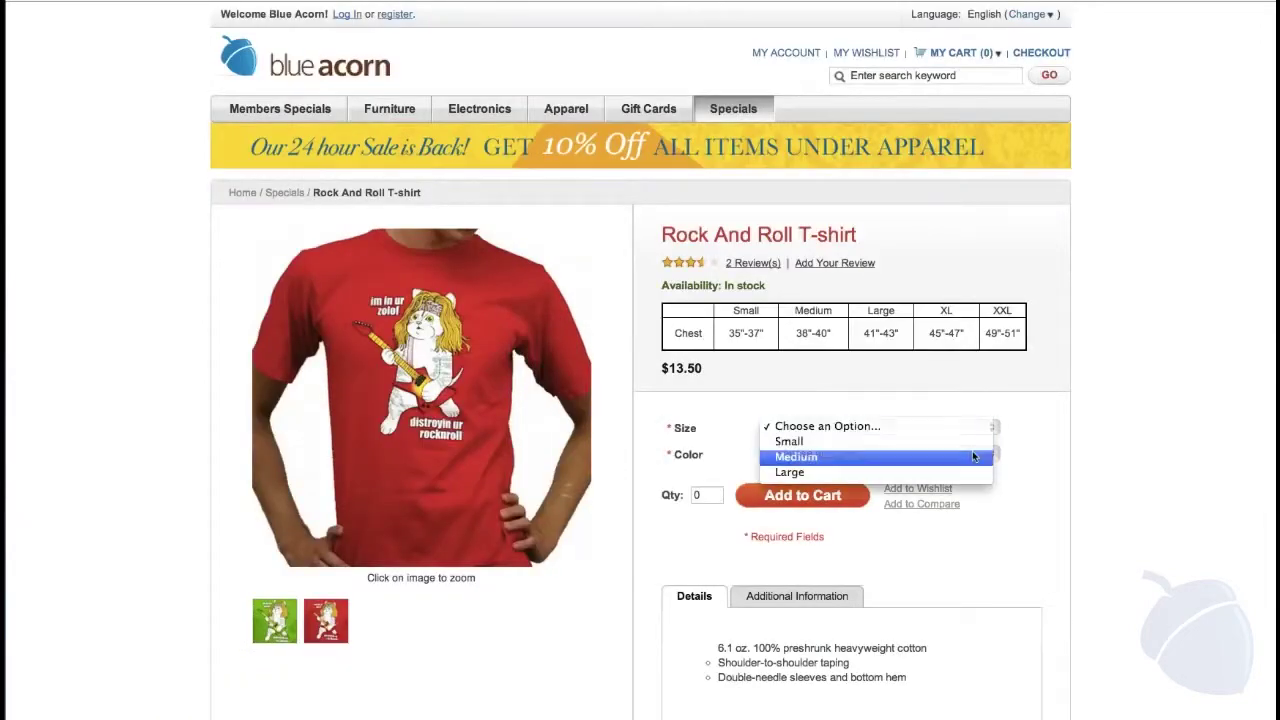
{"action": "left_click", "coordinate": [970, 457]}
{"action": "left_click", "coordinate": [972, 455]}
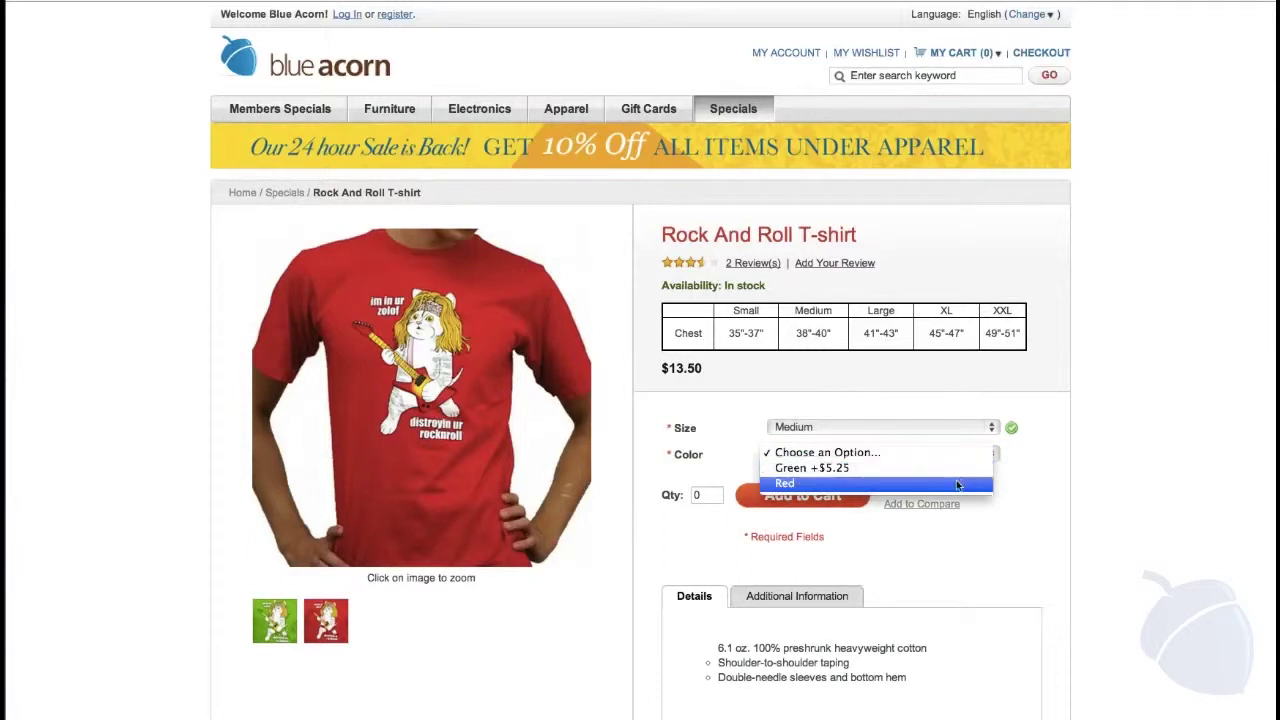
{"action": "left_click", "coordinate": [958, 484]}
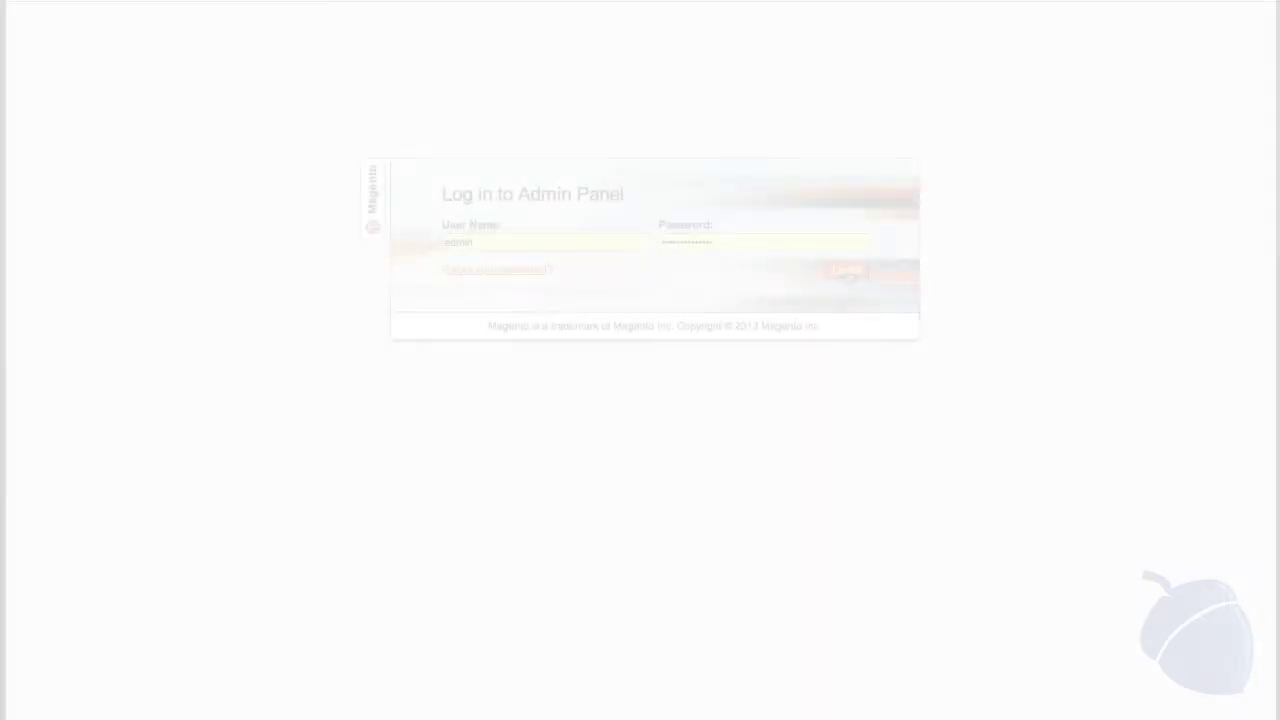
Step: Log in to the Magento admin panel with the prefilled credentials and bring up the catalog's product management list
{"action": "left_click", "coordinate": [847, 272]}
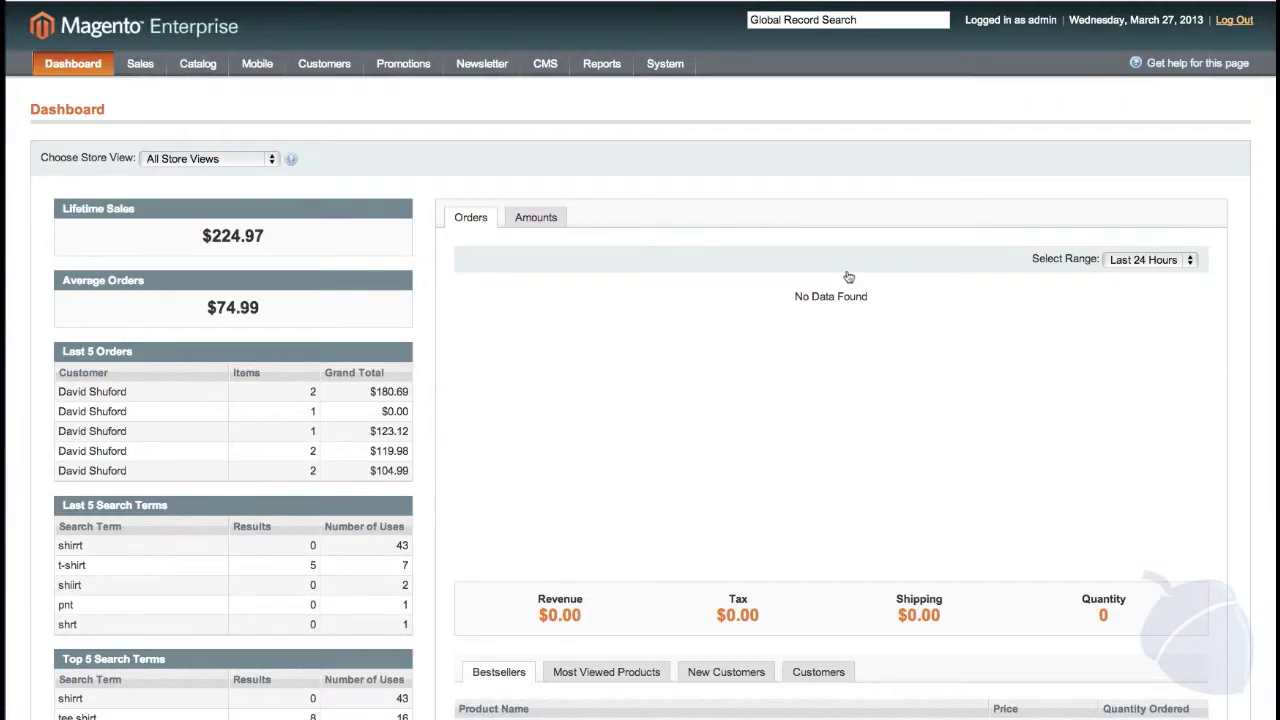
{"action": "mouse_move", "coordinate": [213, 75]}
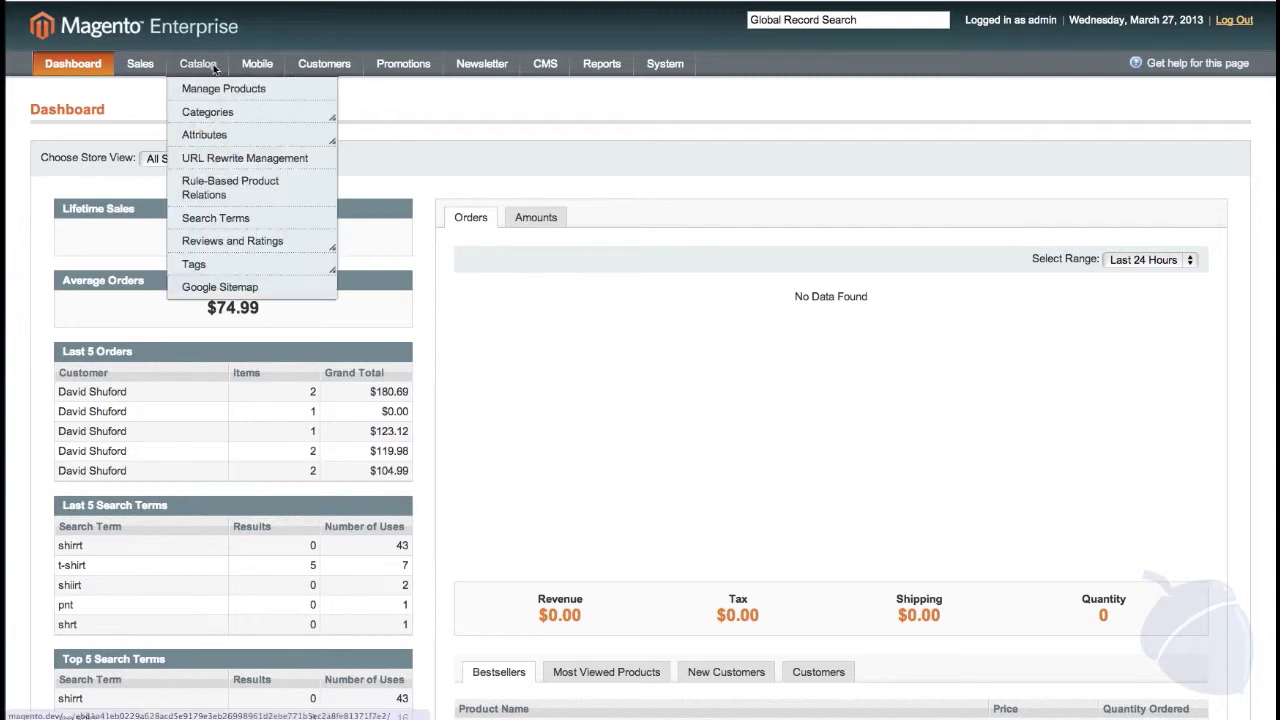
{"action": "left_click", "coordinate": [213, 89]}
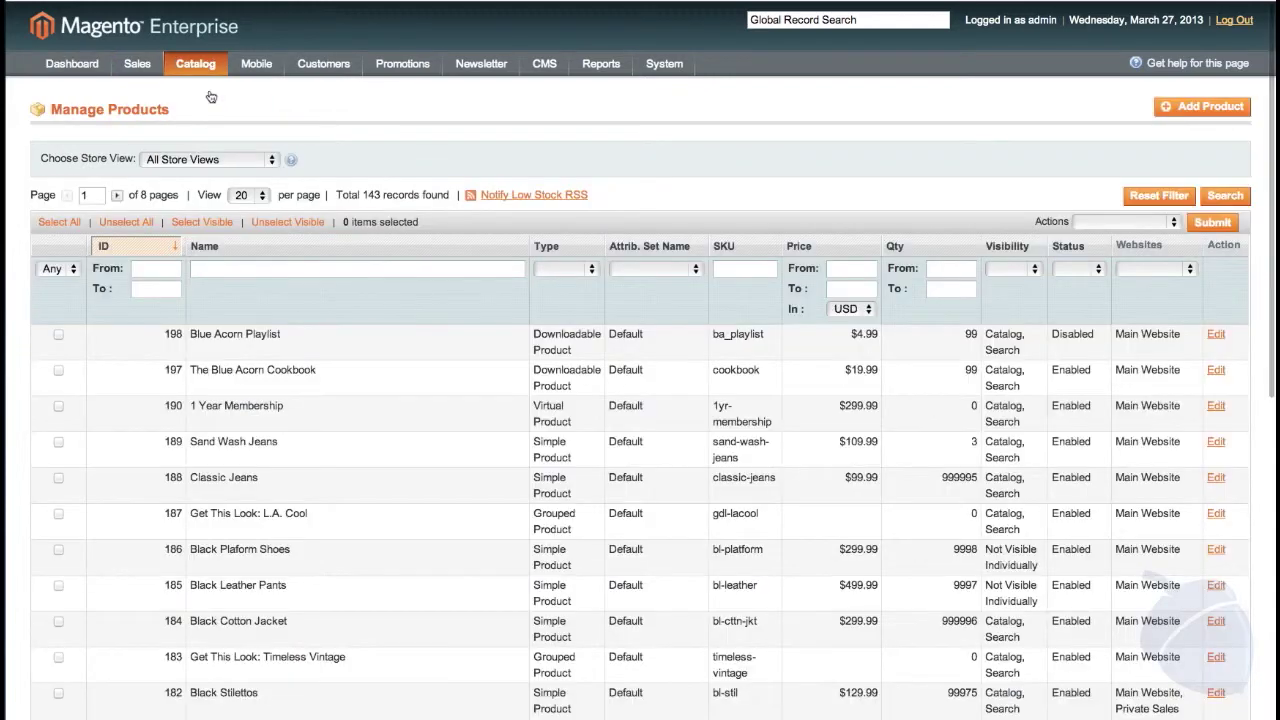
Step: Filter the product list by the name "shirt" and open the configurable Rock And Roll T-shirt for editing
{"action": "left_click", "coordinate": [221, 265]}
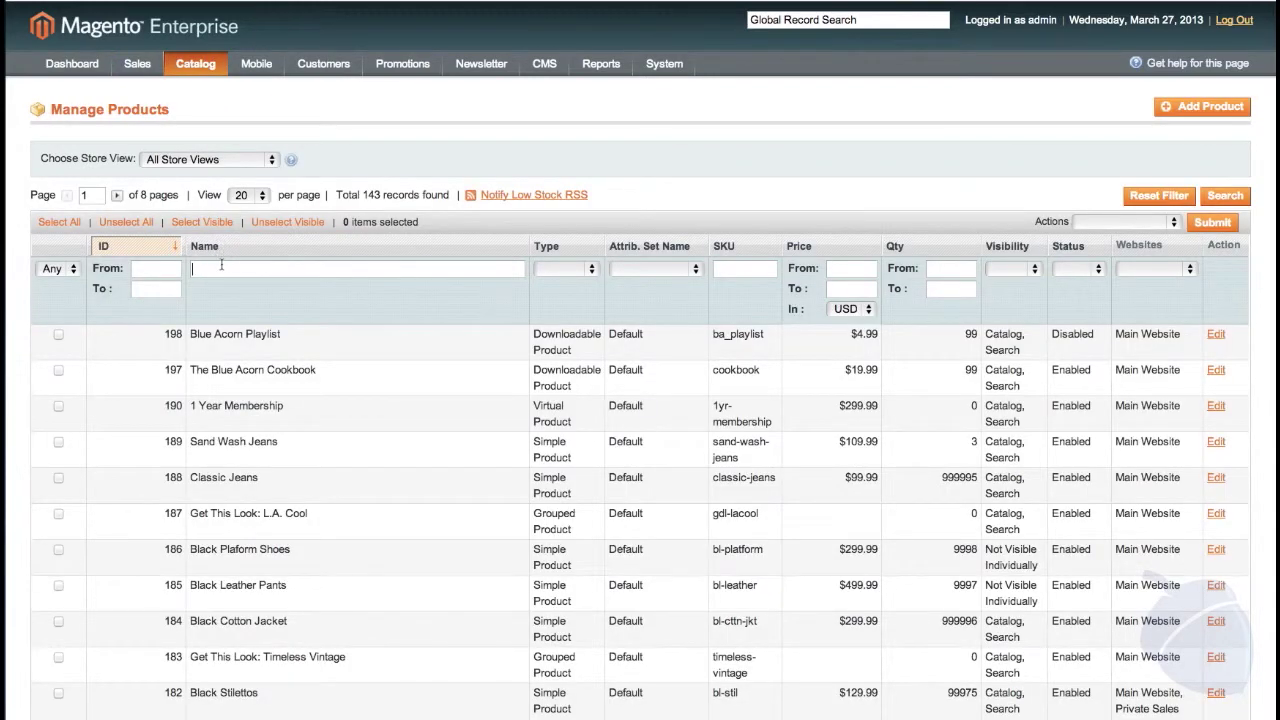
{"action": "type", "text": "shirt"}
{"action": "key", "text": "Return"}
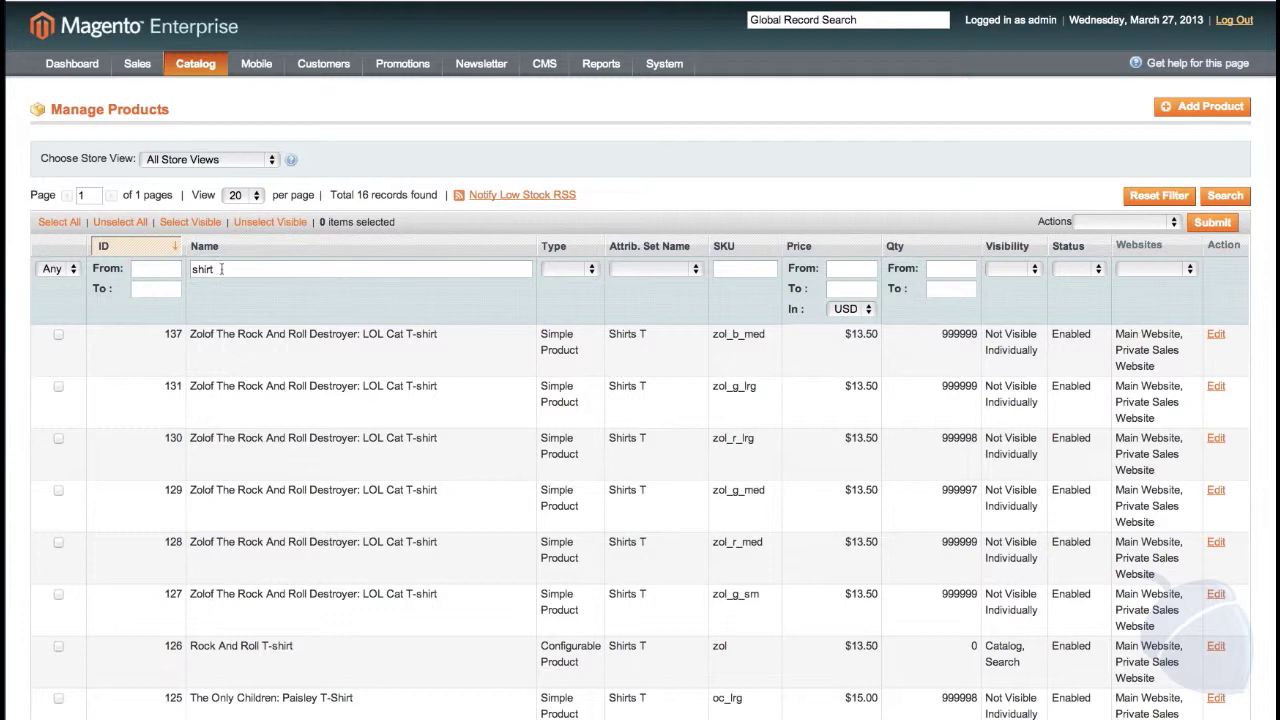
{"action": "left_click", "coordinate": [220, 663]}
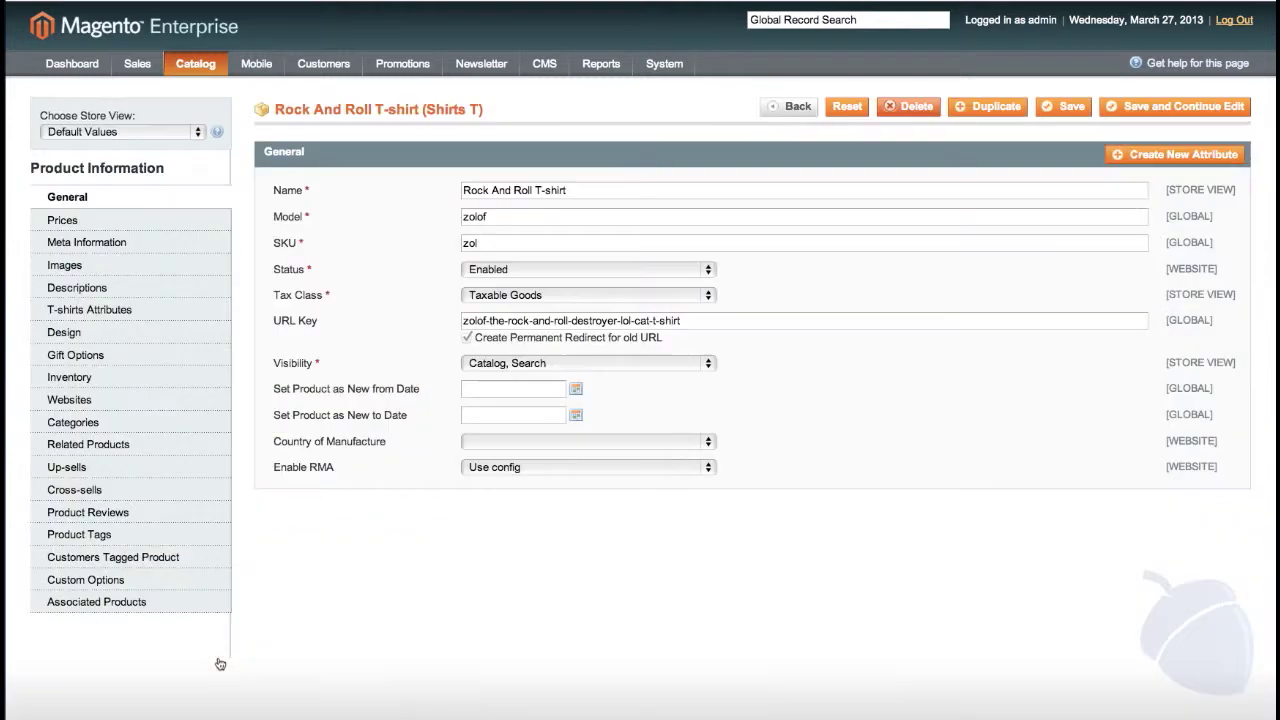
Step: Review the T-shirt's prices, images, descriptions, related products, up-sells, cross-sells and product reviews
{"action": "left_click", "coordinate": [173, 222]}
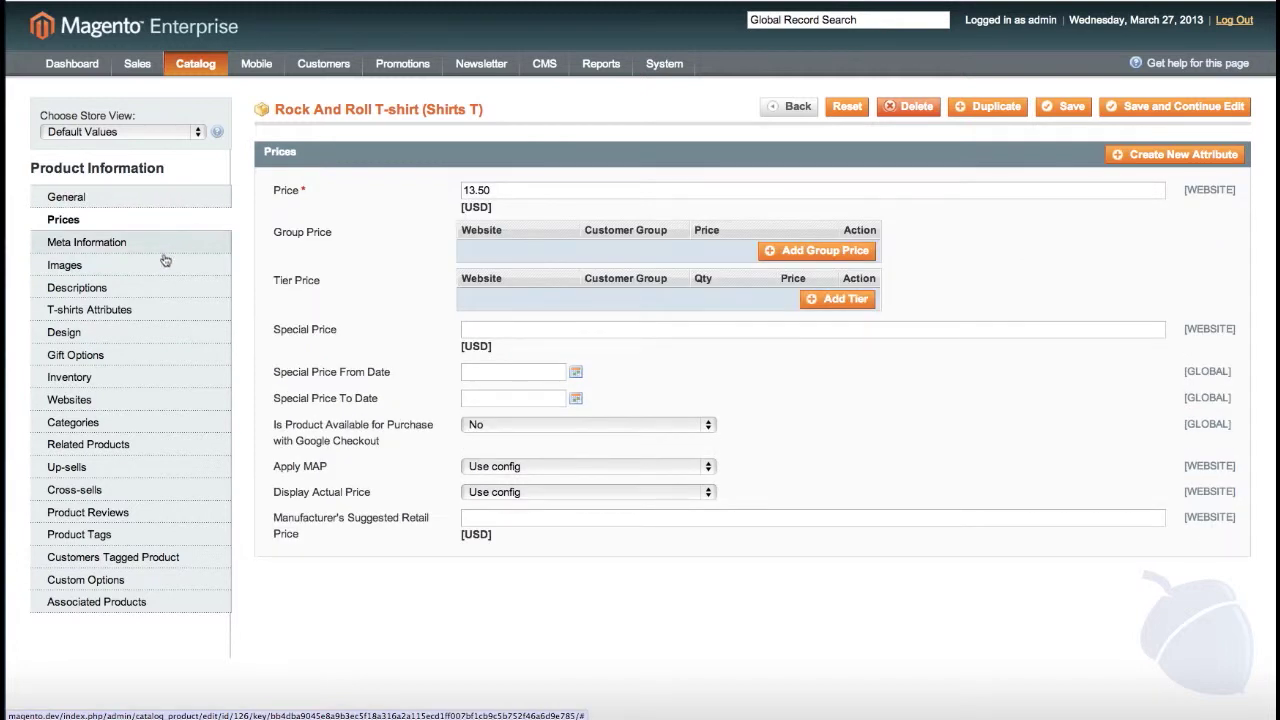
{"action": "left_click", "coordinate": [163, 264]}
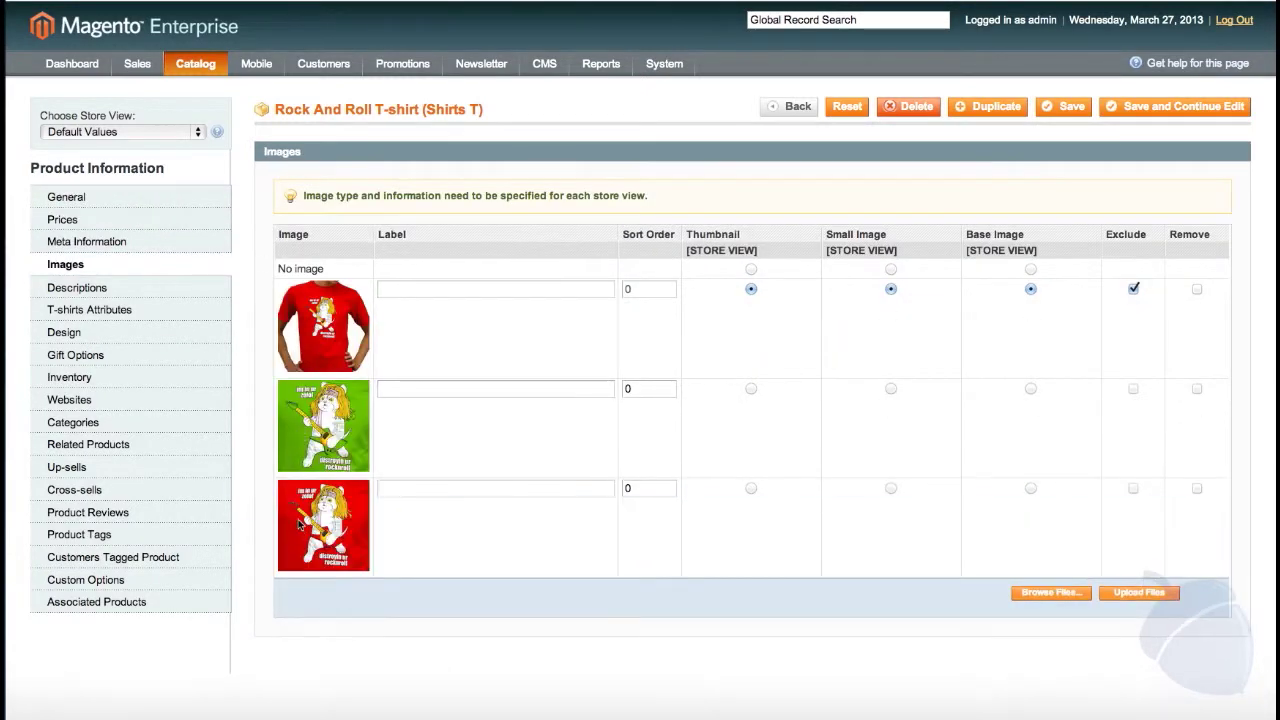
{"action": "left_click", "coordinate": [170, 294]}
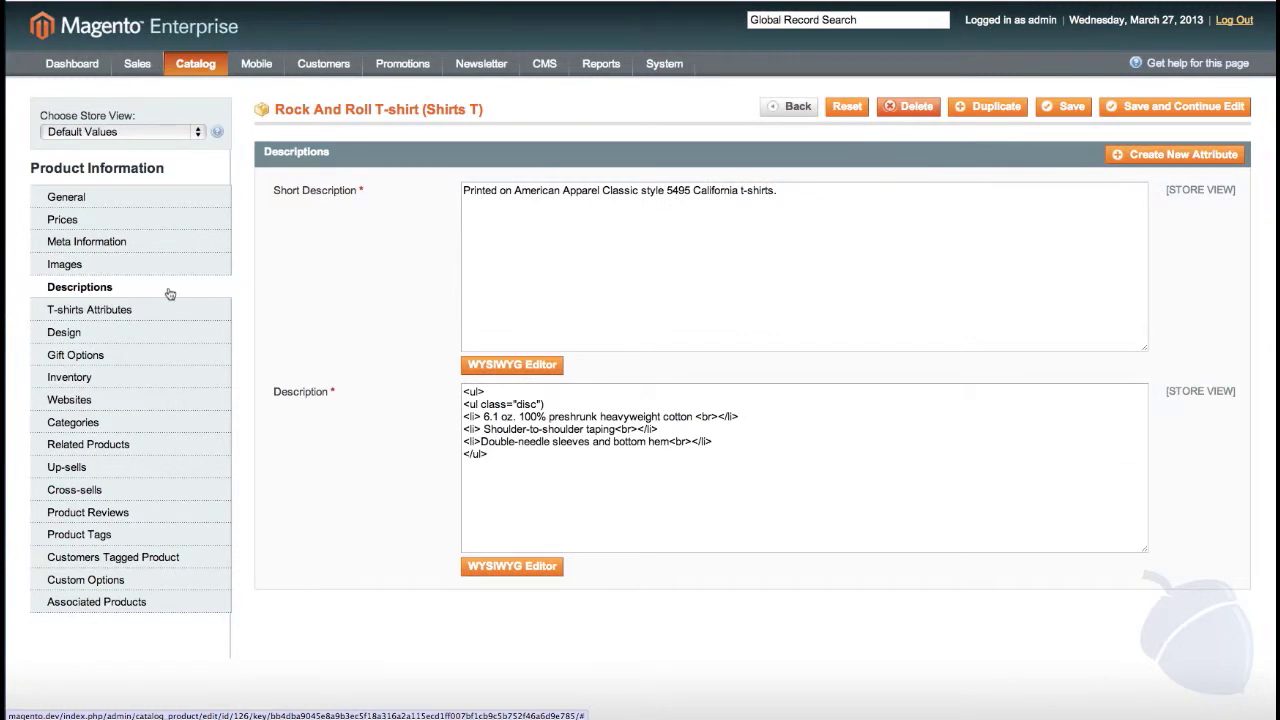
{"action": "left_click", "coordinate": [127, 445]}
{"action": "left_click", "coordinate": [125, 472]}
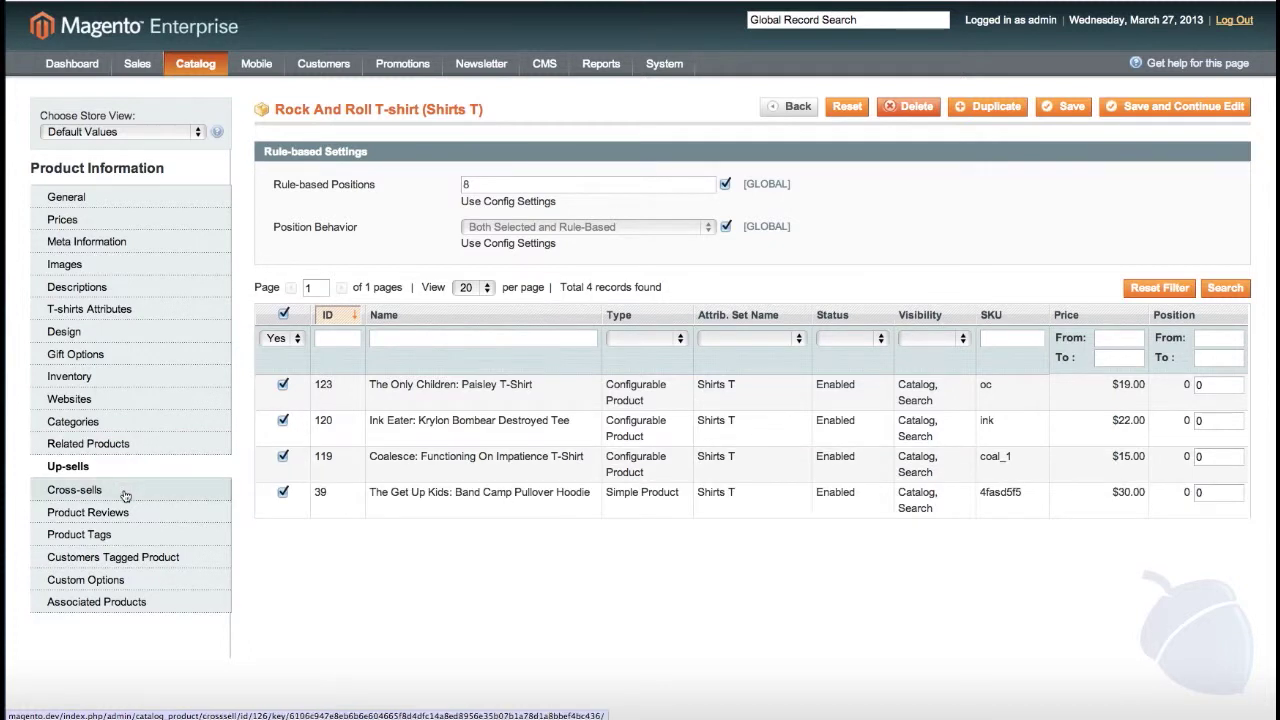
{"action": "left_click", "coordinate": [125, 493]}
{"action": "left_click", "coordinate": [119, 514]}
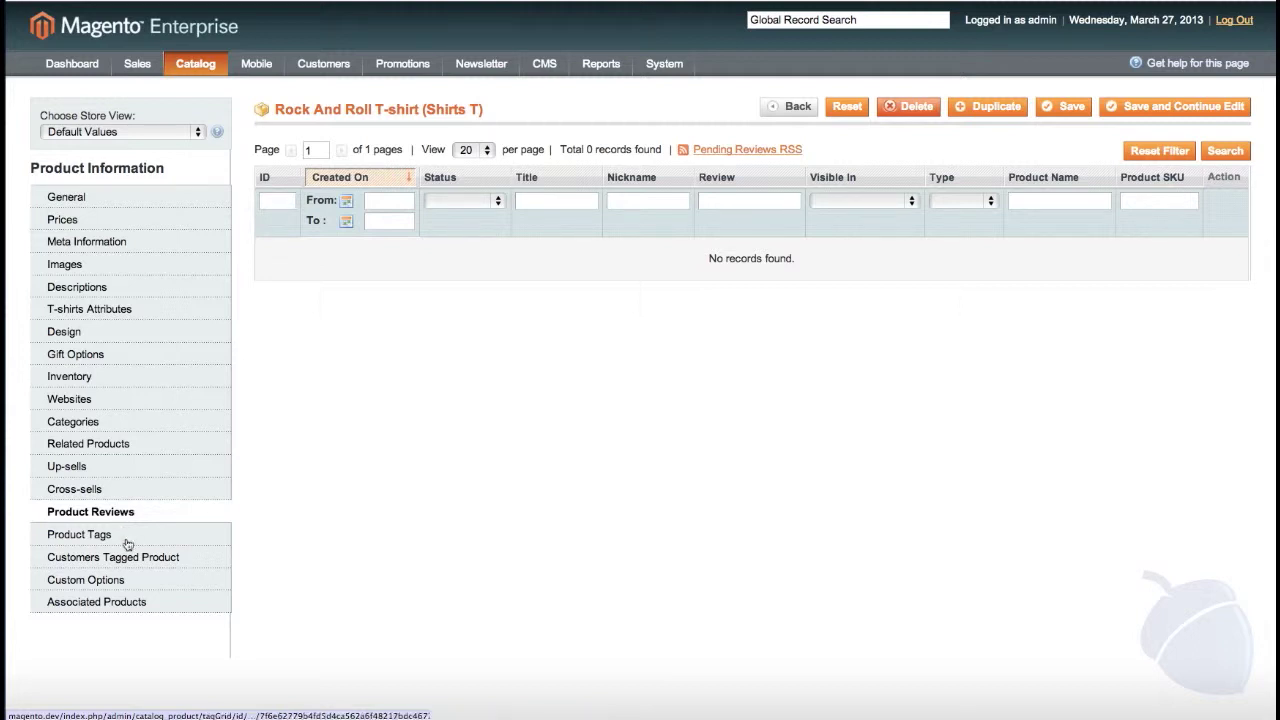
Step: Examine the T-shirt's associated products, including the size and color attribute configuration and the list of linked simple products
{"action": "left_click", "coordinate": [134, 605]}
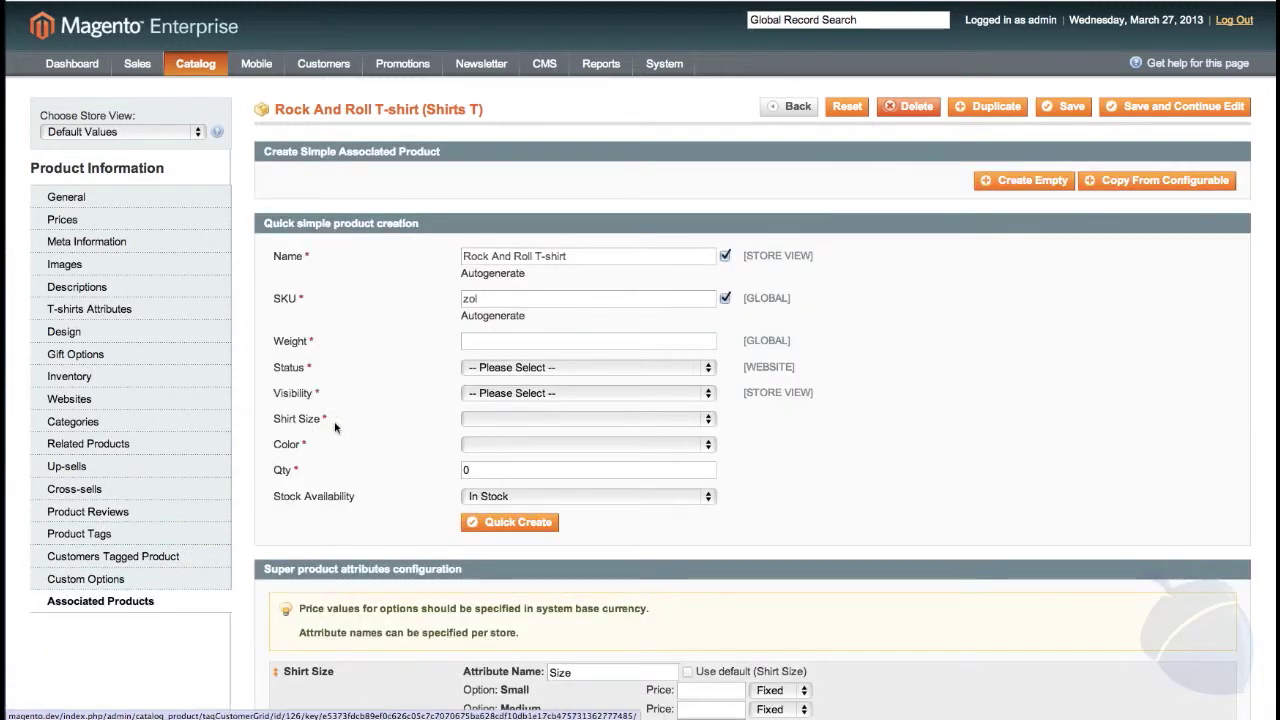
{"action": "scroll", "coordinate": [337, 425], "scroll_direction": "down", "scroll_amount": 5}
{"action": "scroll", "coordinate": [337, 427], "scroll_direction": "down", "scroll_amount": 3}
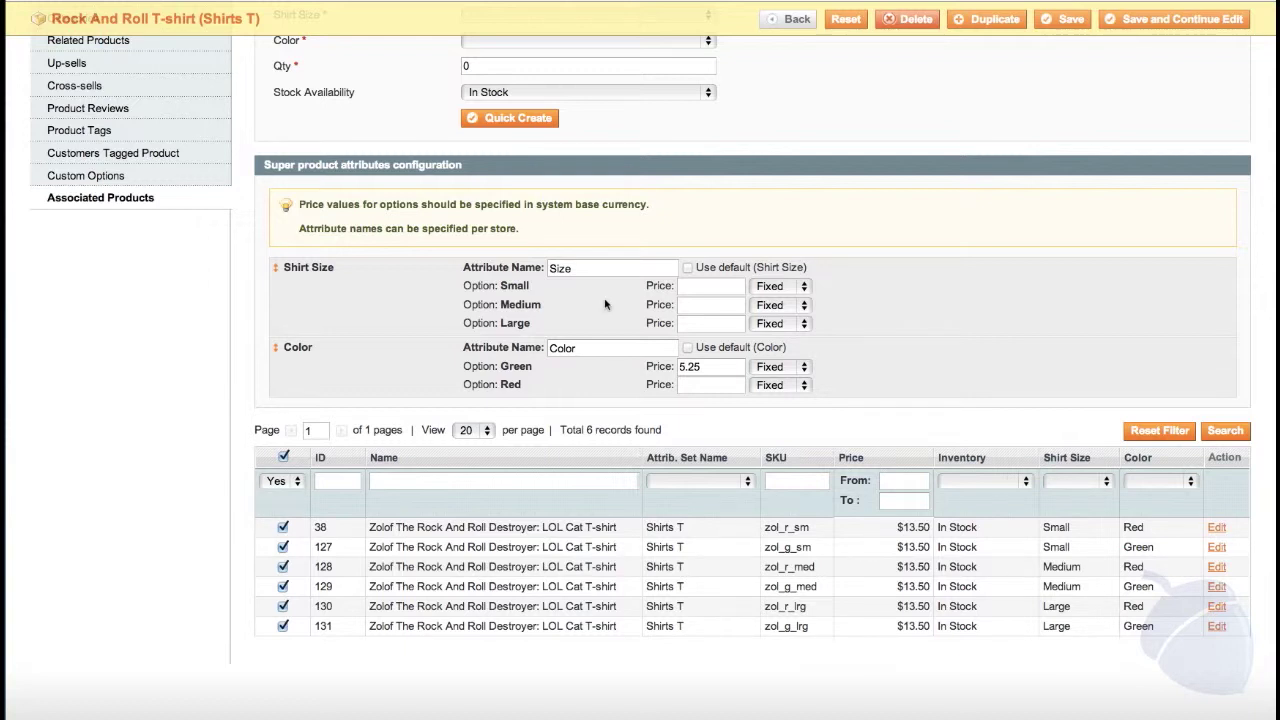
{"action": "scroll", "coordinate": [605, 304], "scroll_direction": "up", "scroll_amount": 5}
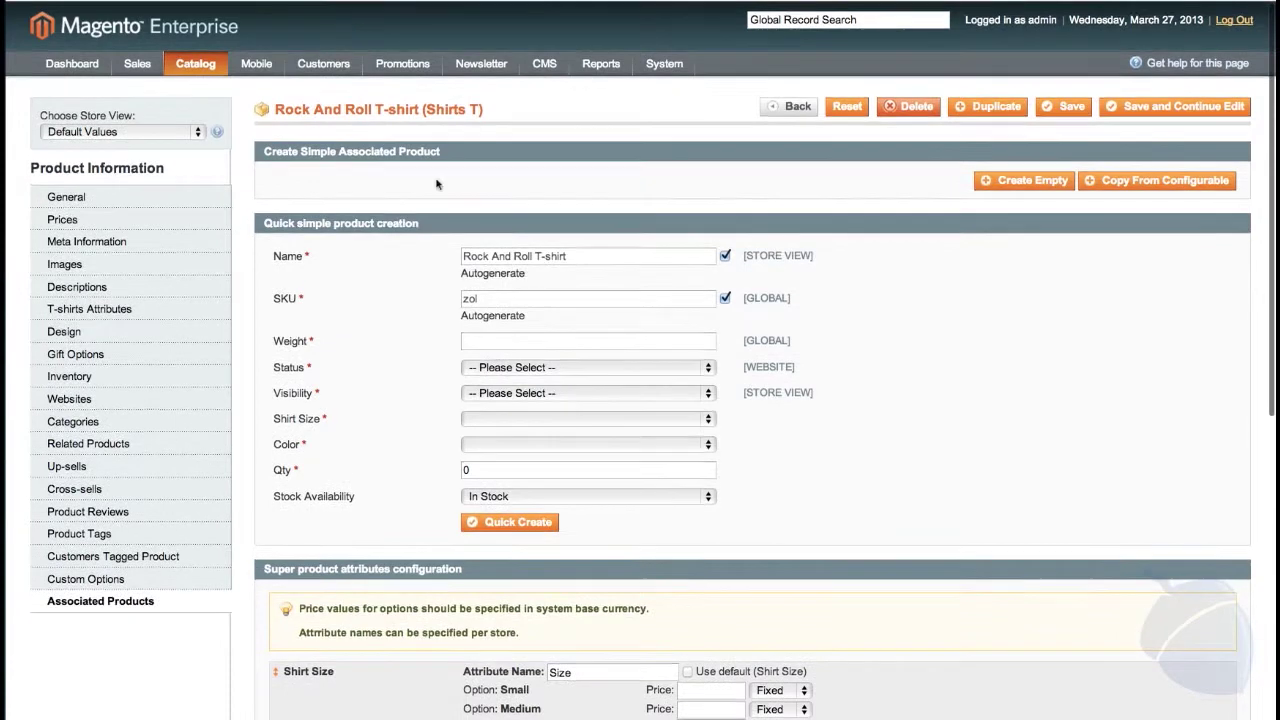
Step: Open the Camera Tripods rule in the rule-based product relations and view its product match conditions
{"action": "mouse_move", "coordinate": [200, 66]}
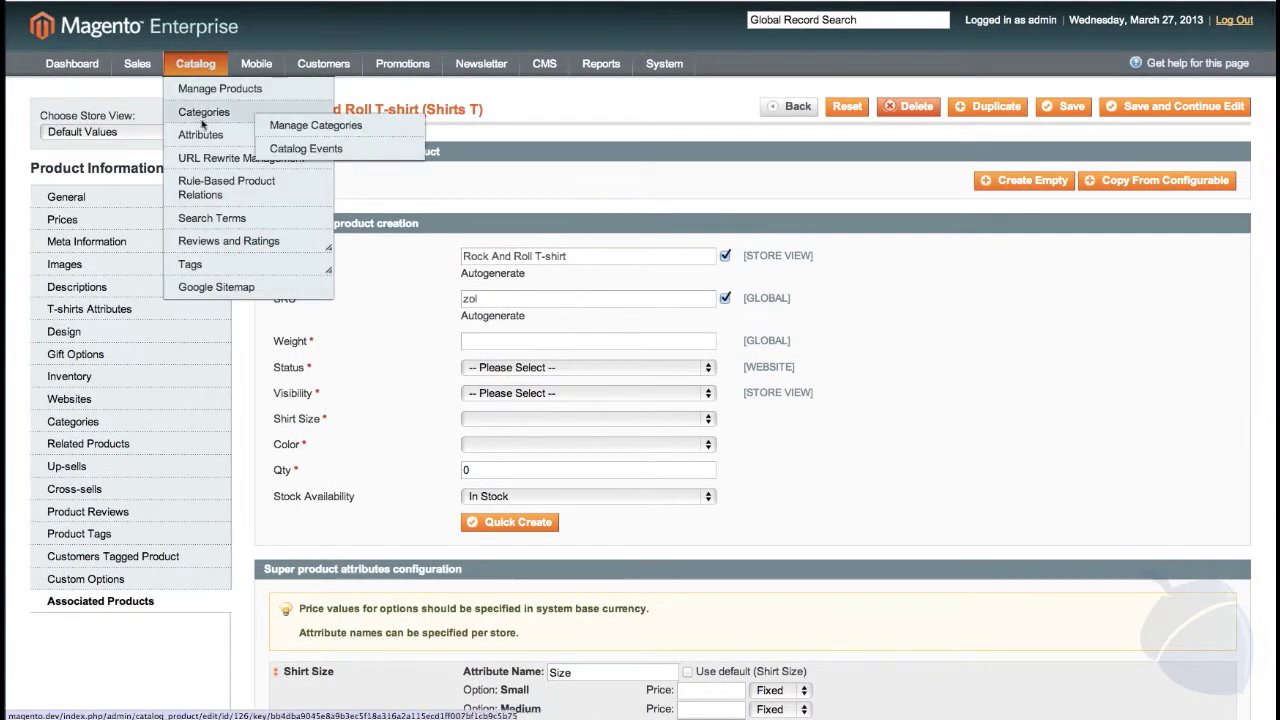
{"action": "left_click", "coordinate": [206, 184]}
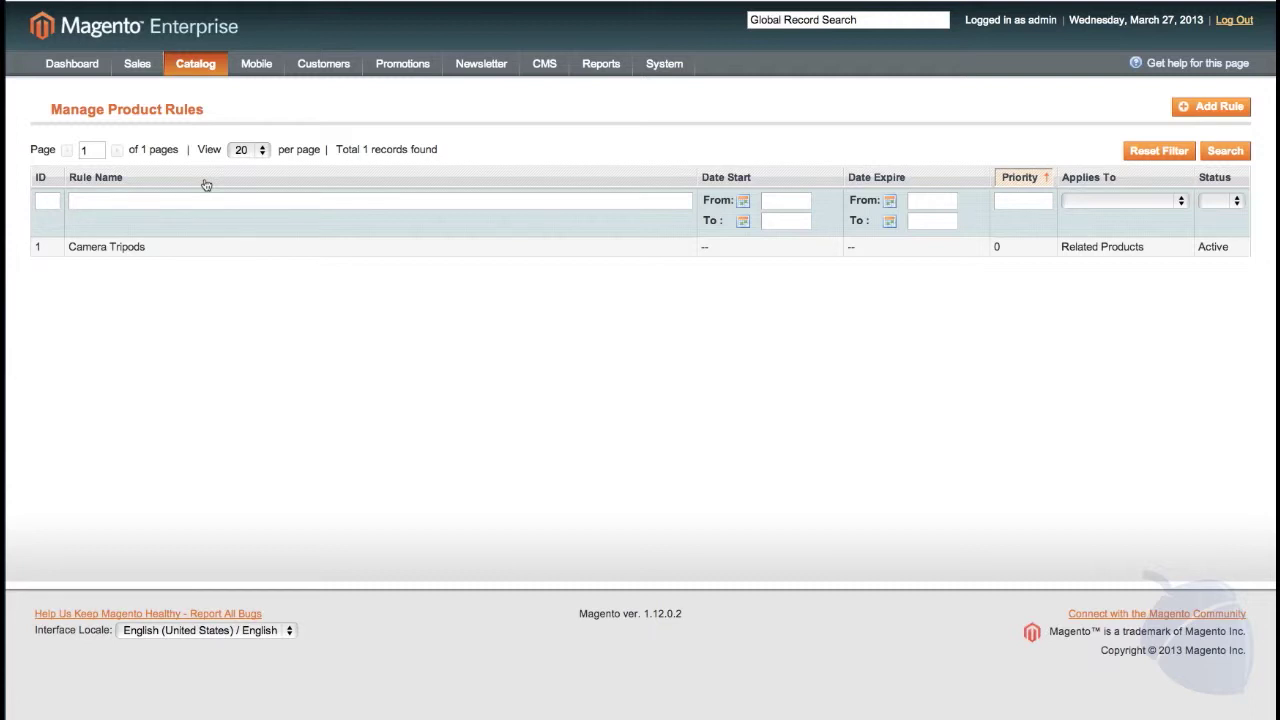
{"action": "left_click", "coordinate": [200, 248]}
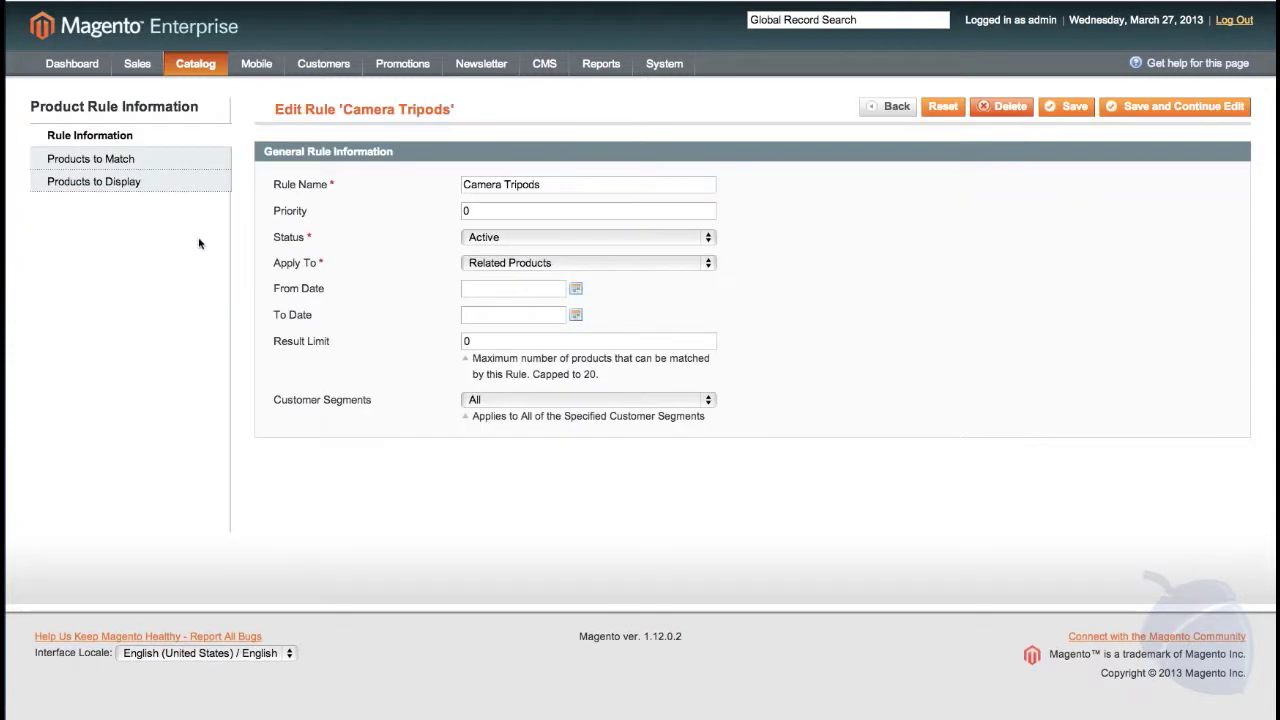
{"action": "left_click", "coordinate": [180, 162]}
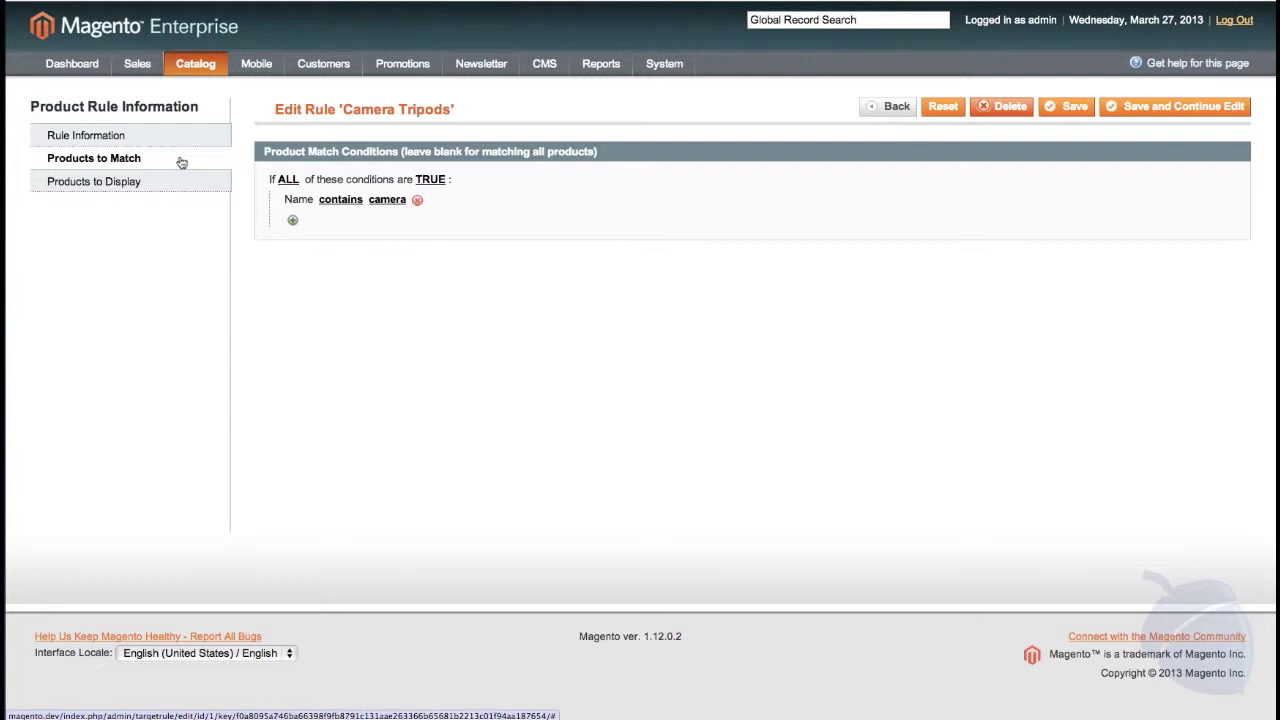
Step: Open the Members Specials category in category management and view its category permissions
{"action": "mouse_move", "coordinate": [192, 64]}
{"action": "mouse_move", "coordinate": [190, 113]}
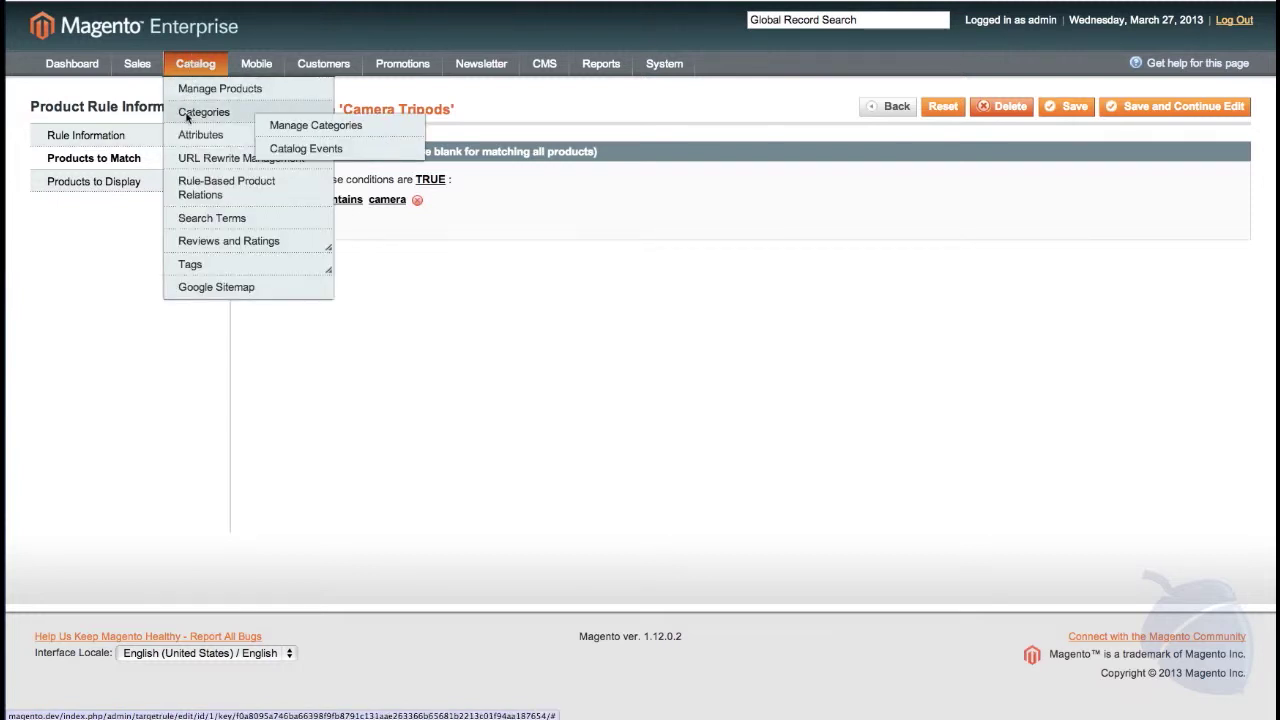
{"action": "left_click", "coordinate": [272, 126]}
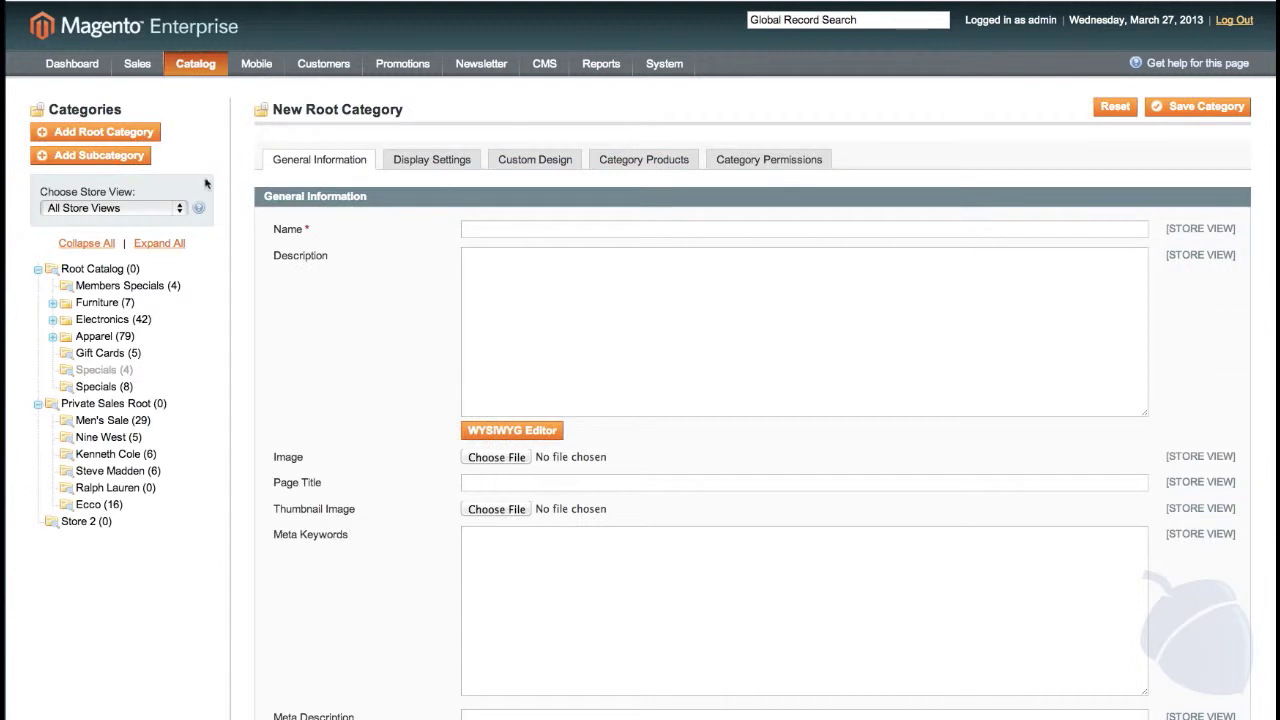
{"action": "left_click", "coordinate": [135, 288]}
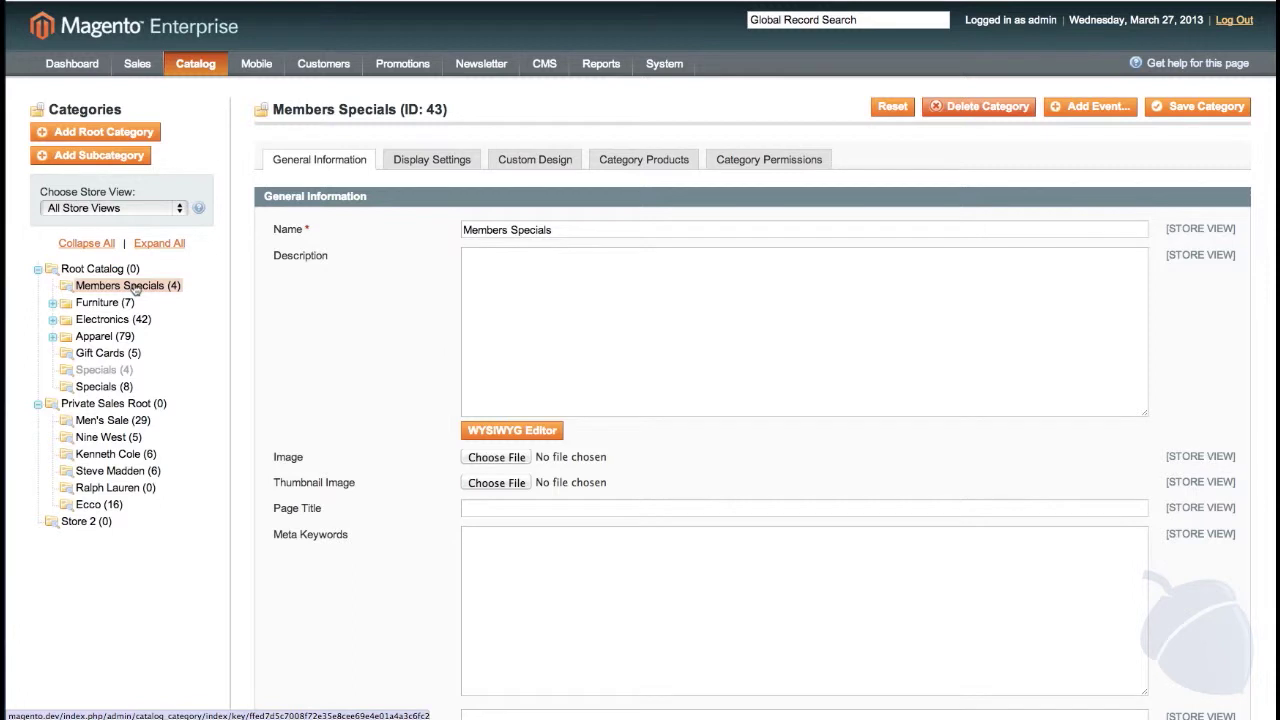
{"action": "left_click", "coordinate": [740, 163]}
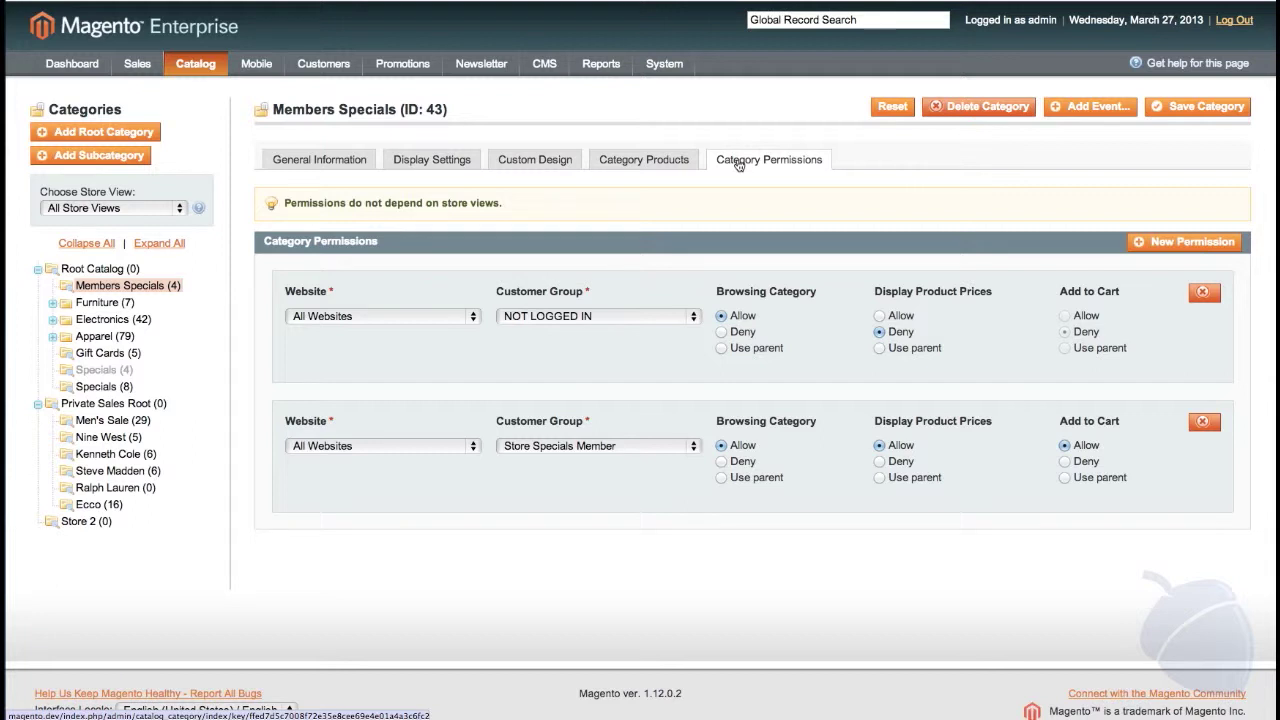
Step: View the Wholesale customer's record from the customer list, and bring up the list of customer groups
{"action": "mouse_move", "coordinate": [323, 65]}
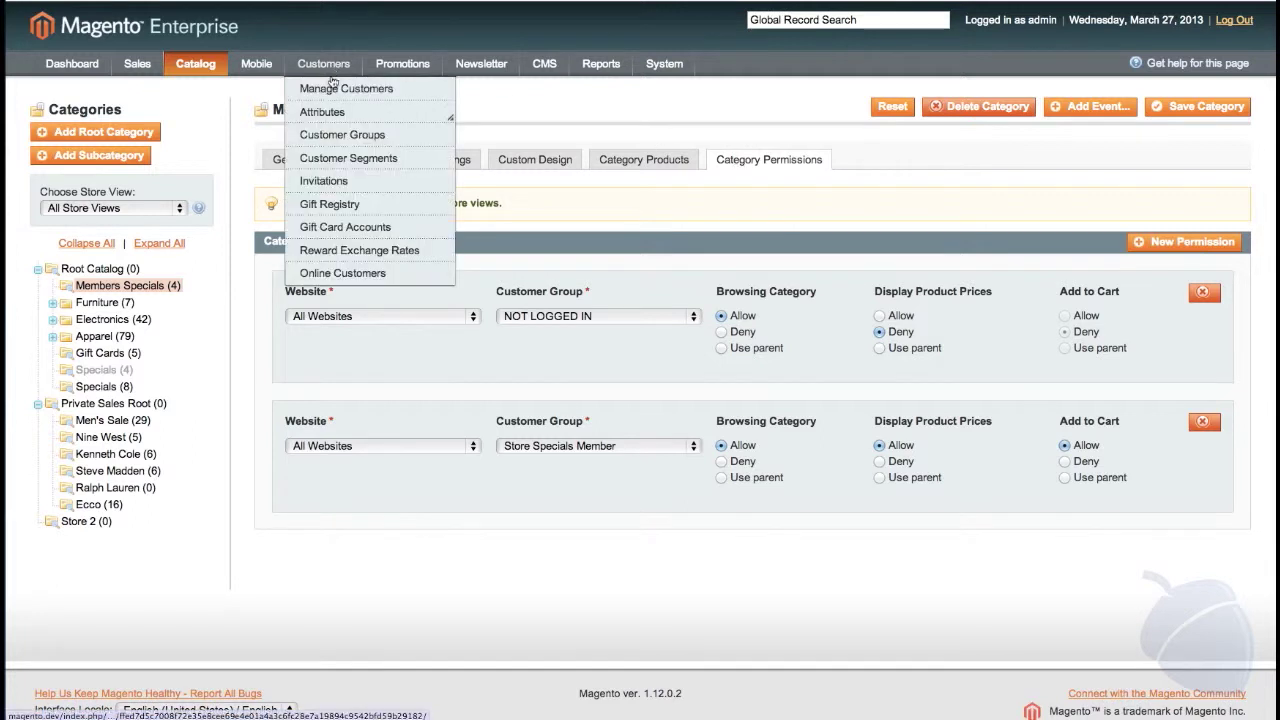
{"action": "left_click", "coordinate": [333, 91]}
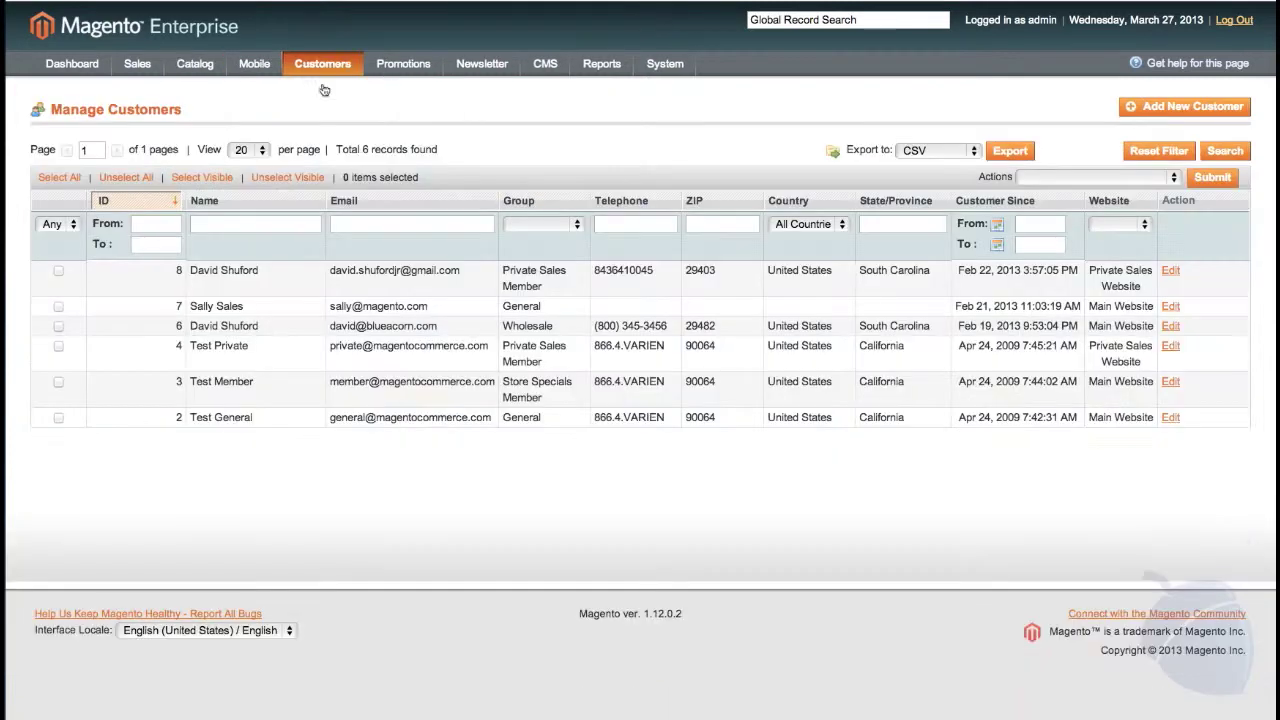
{"action": "left_click", "coordinate": [280, 333]}
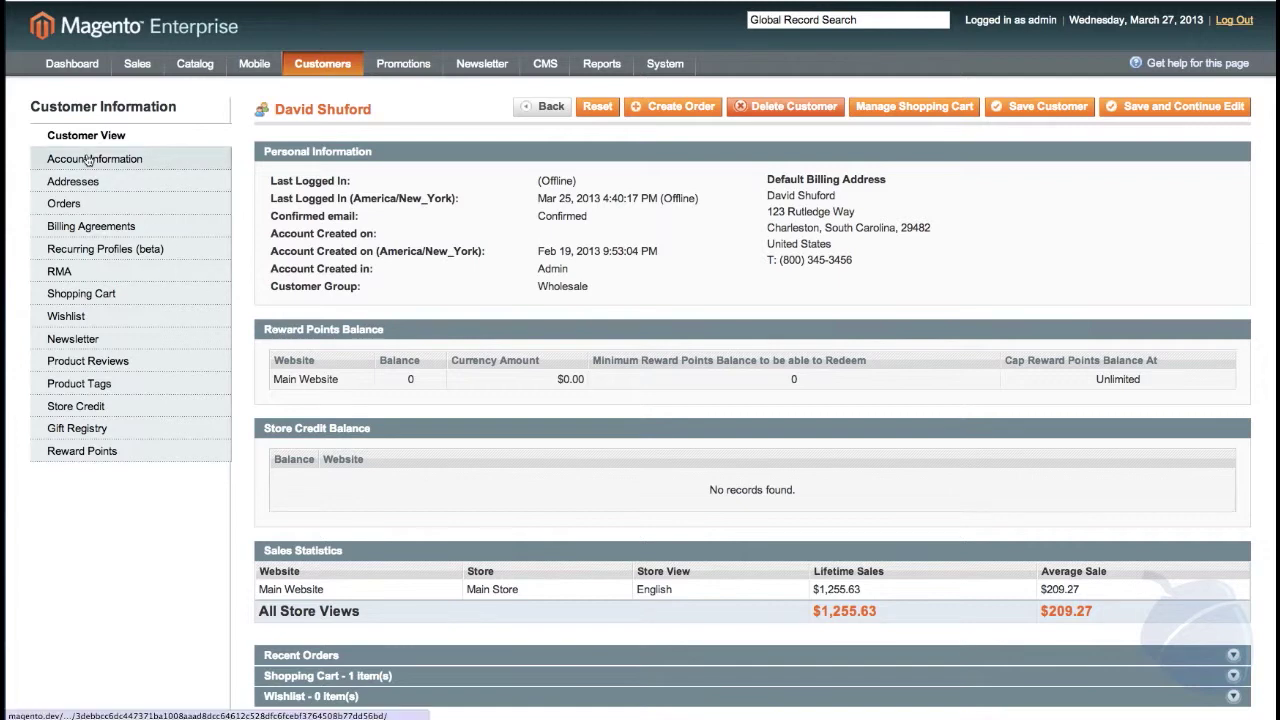
{"action": "mouse_move", "coordinate": [307, 66]}
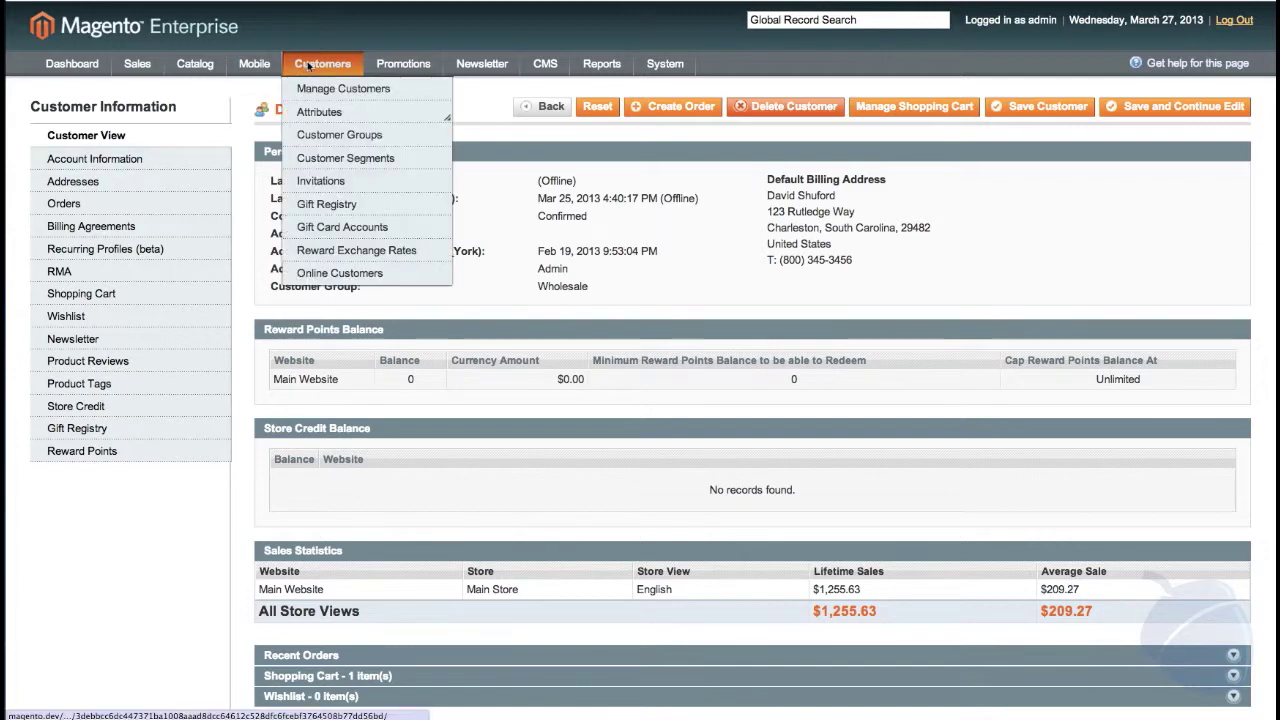
{"action": "left_click", "coordinate": [335, 134]}
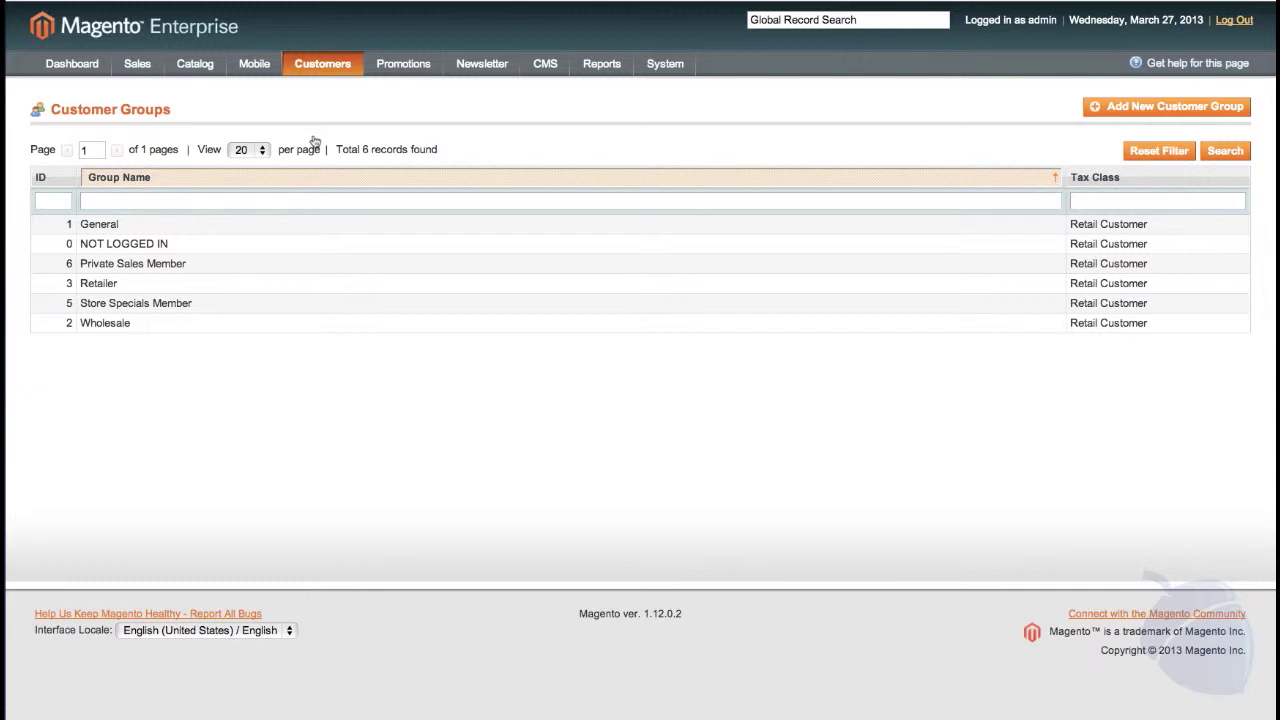
Step: Open the customer segment "SC, Male, $100+" and view its conditions
{"action": "mouse_move", "coordinate": [328, 68]}
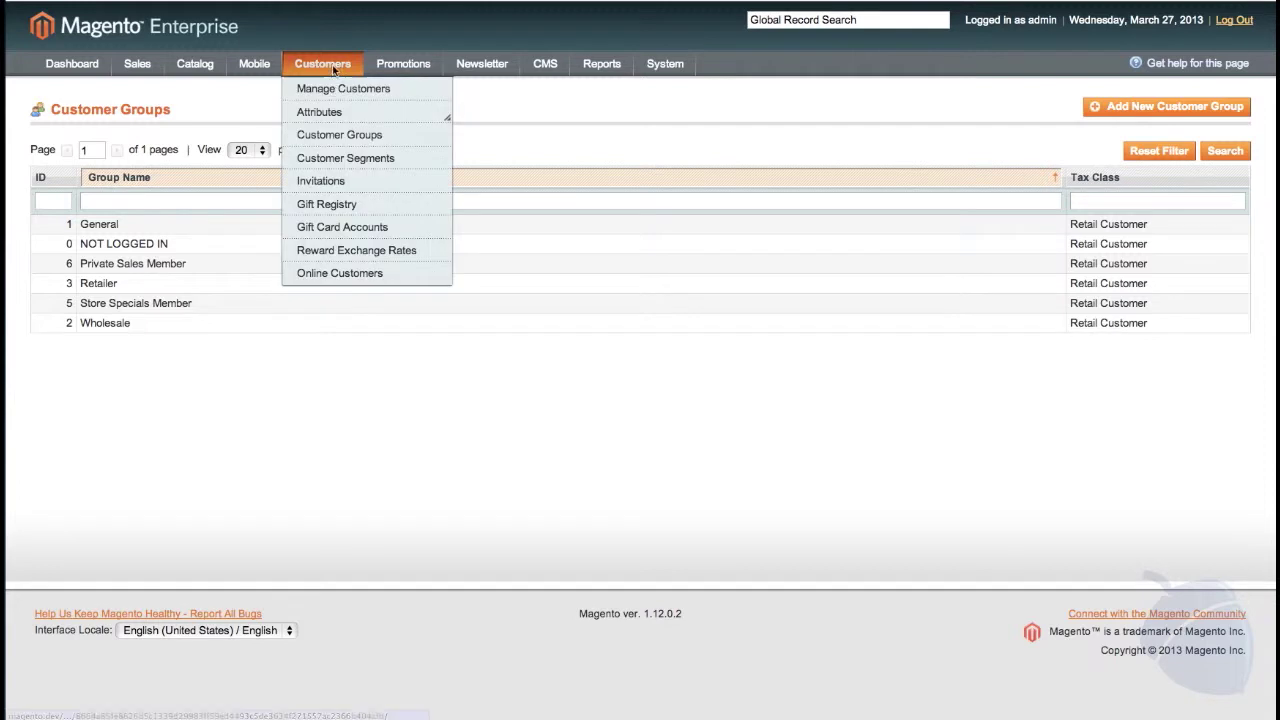
{"action": "left_click", "coordinate": [329, 160]}
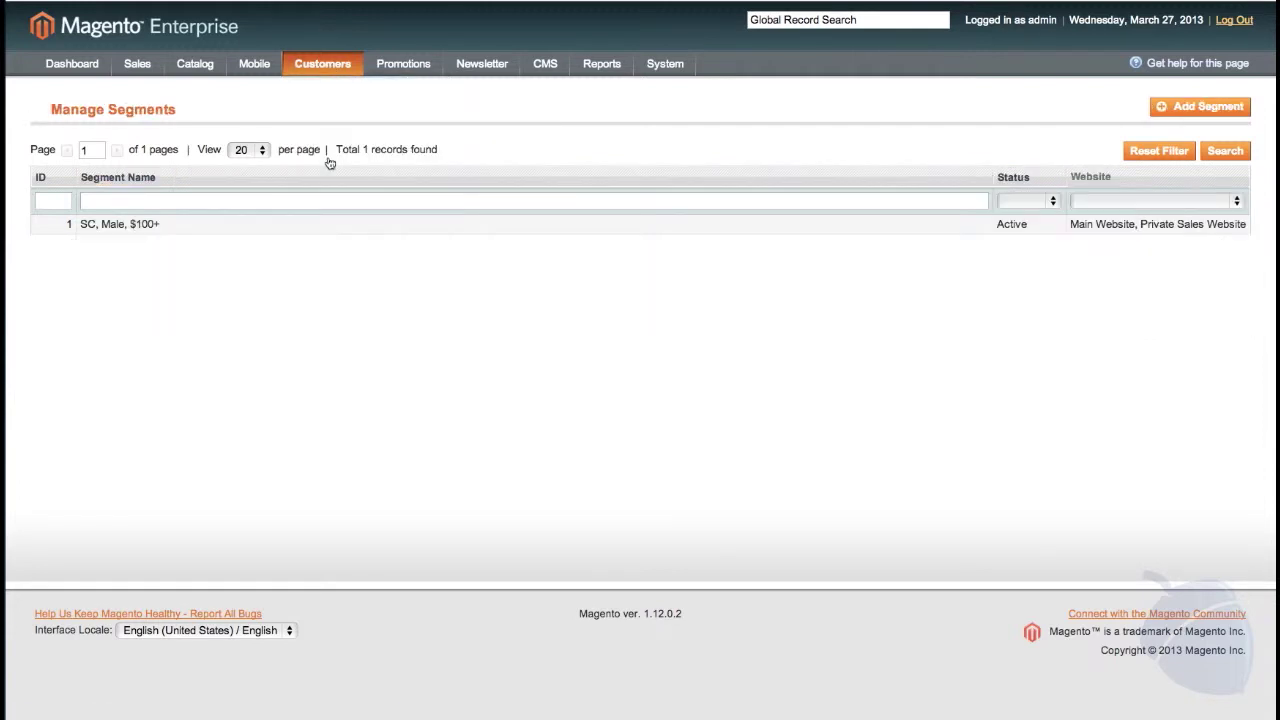
{"action": "left_click", "coordinate": [286, 229]}
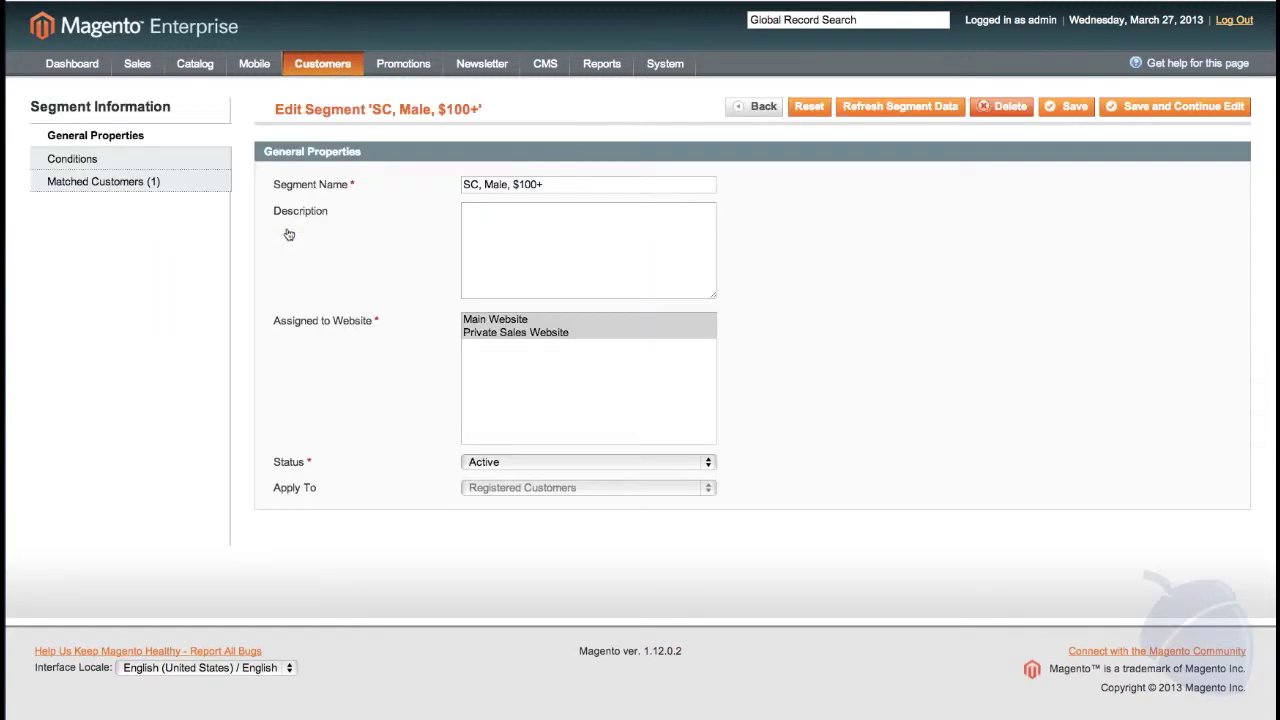
{"action": "left_click", "coordinate": [148, 164]}
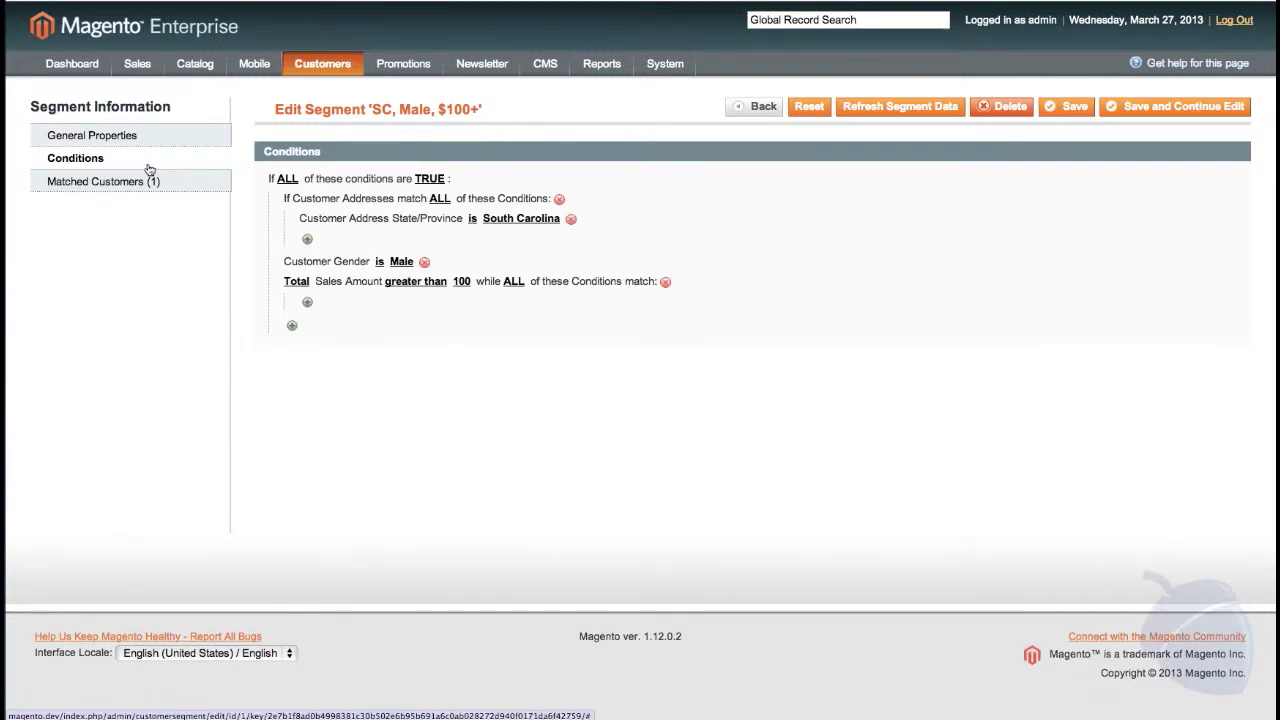
Step: View the gift registry types and the list of gift card accounts
{"action": "mouse_move", "coordinate": [312, 67]}
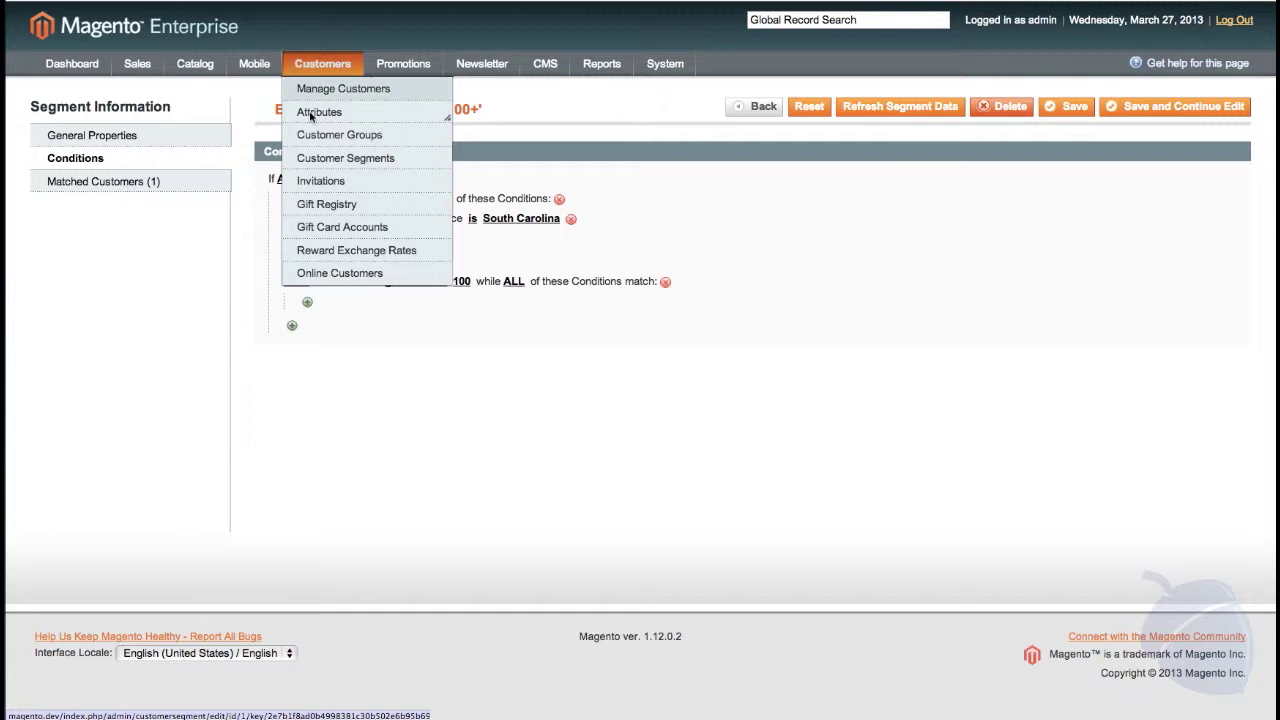
{"action": "left_click", "coordinate": [313, 207]}
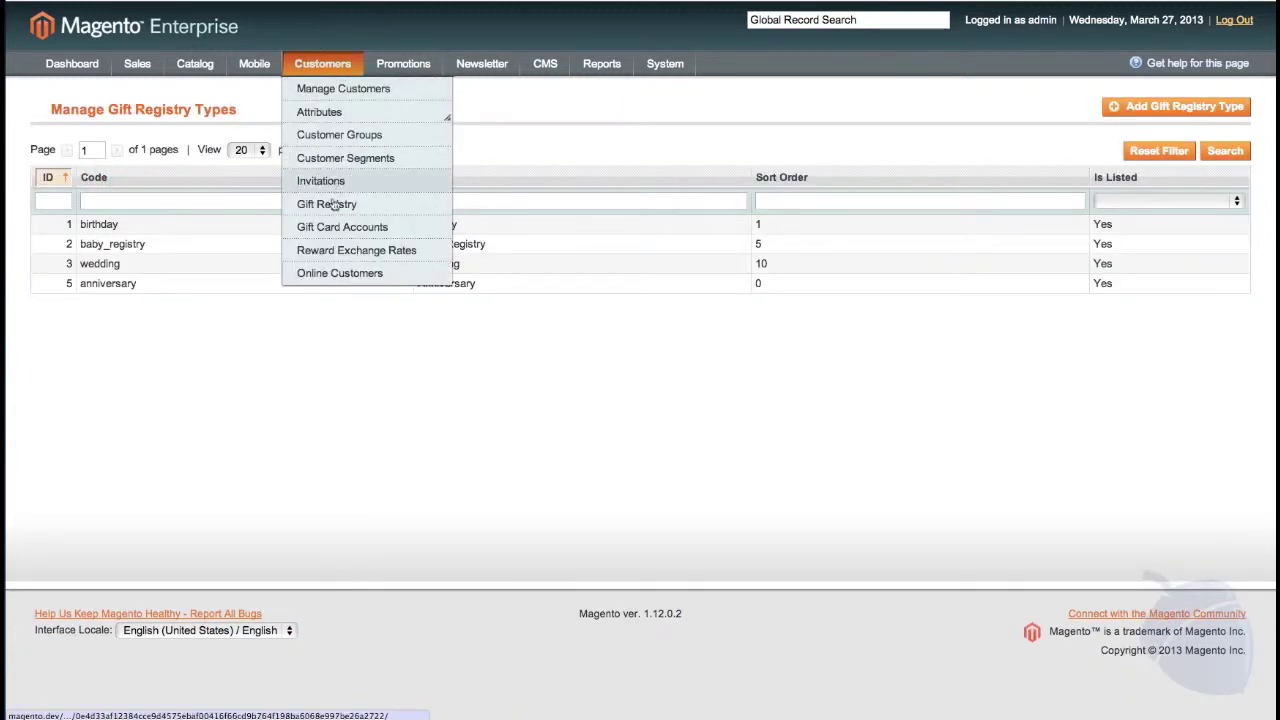
{"action": "left_click", "coordinate": [335, 227]}
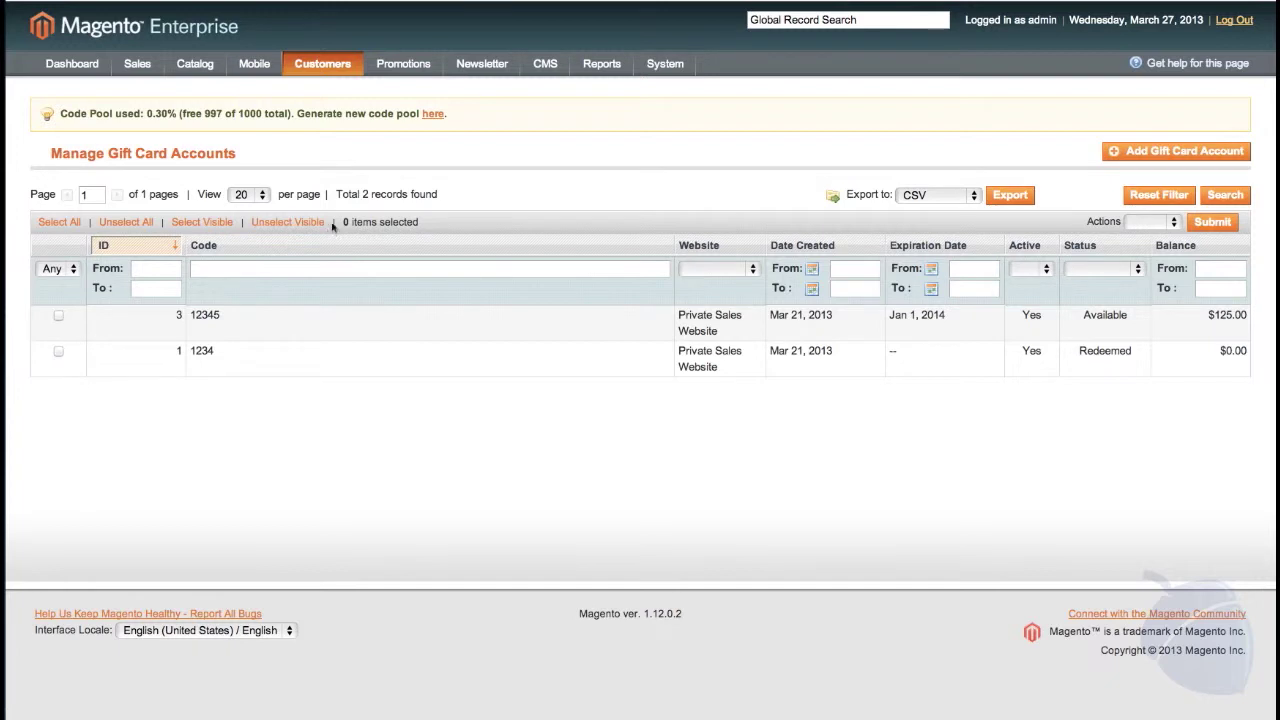
Step: Open the catalog price rule "Member Specials - 25% Cell Phones" and view its conditions
{"action": "mouse_move", "coordinate": [410, 66]}
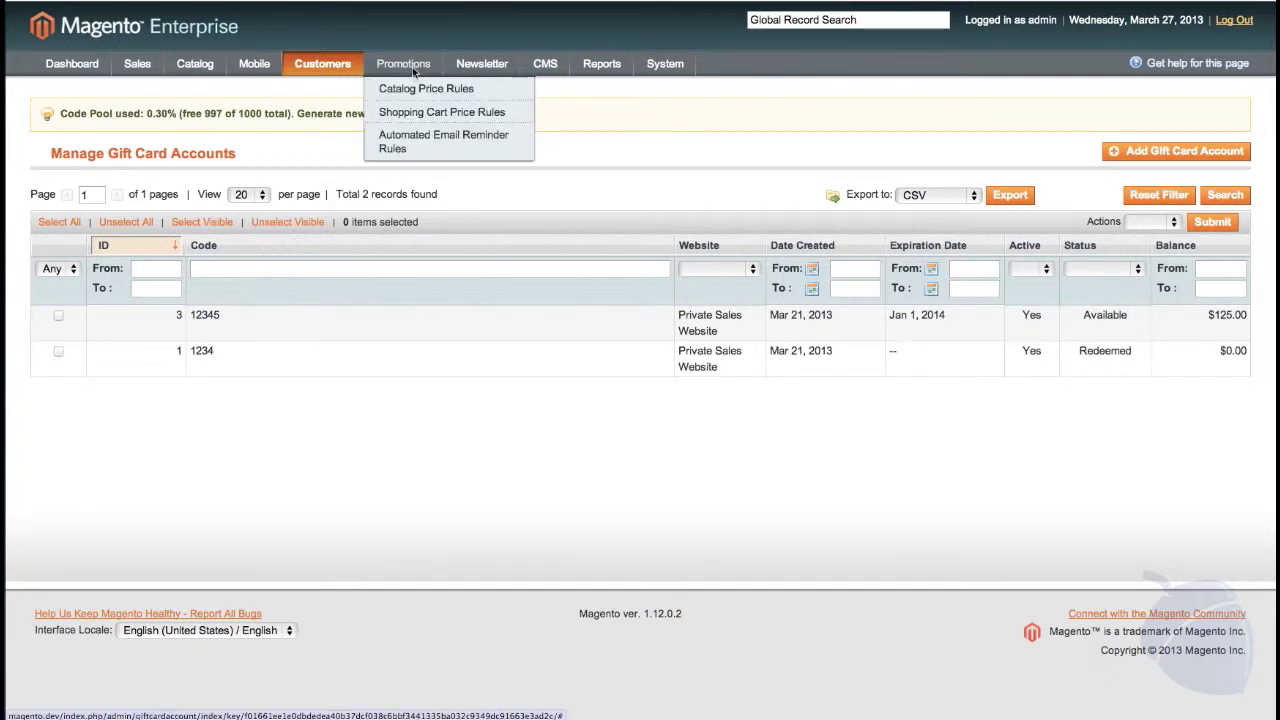
{"action": "left_click", "coordinate": [412, 92]}
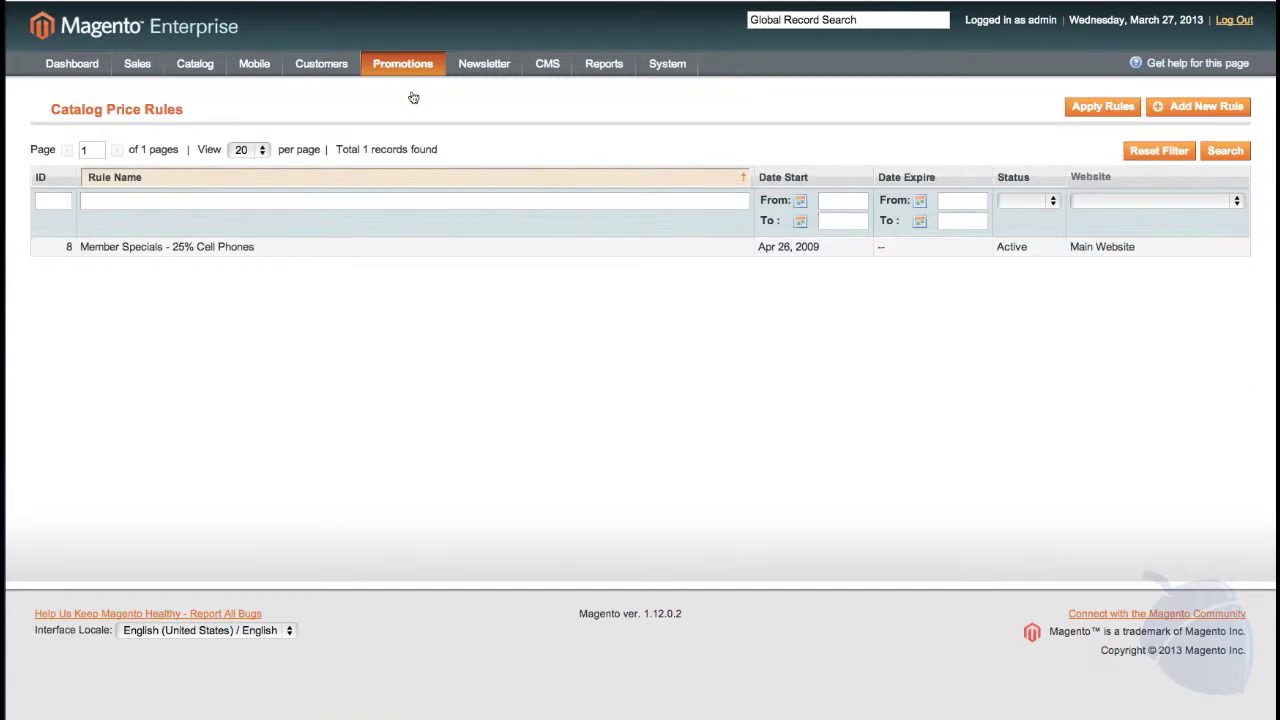
{"action": "left_click", "coordinate": [322, 258]}
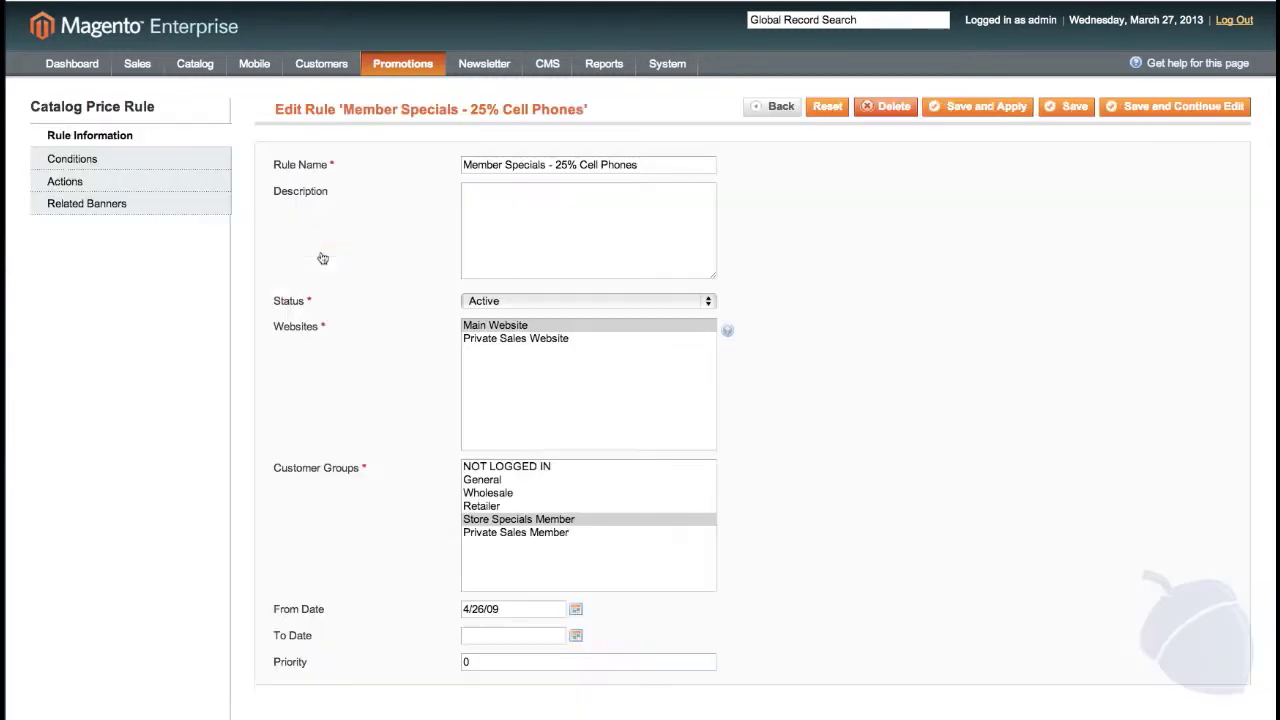
{"action": "left_click", "coordinate": [222, 170]}
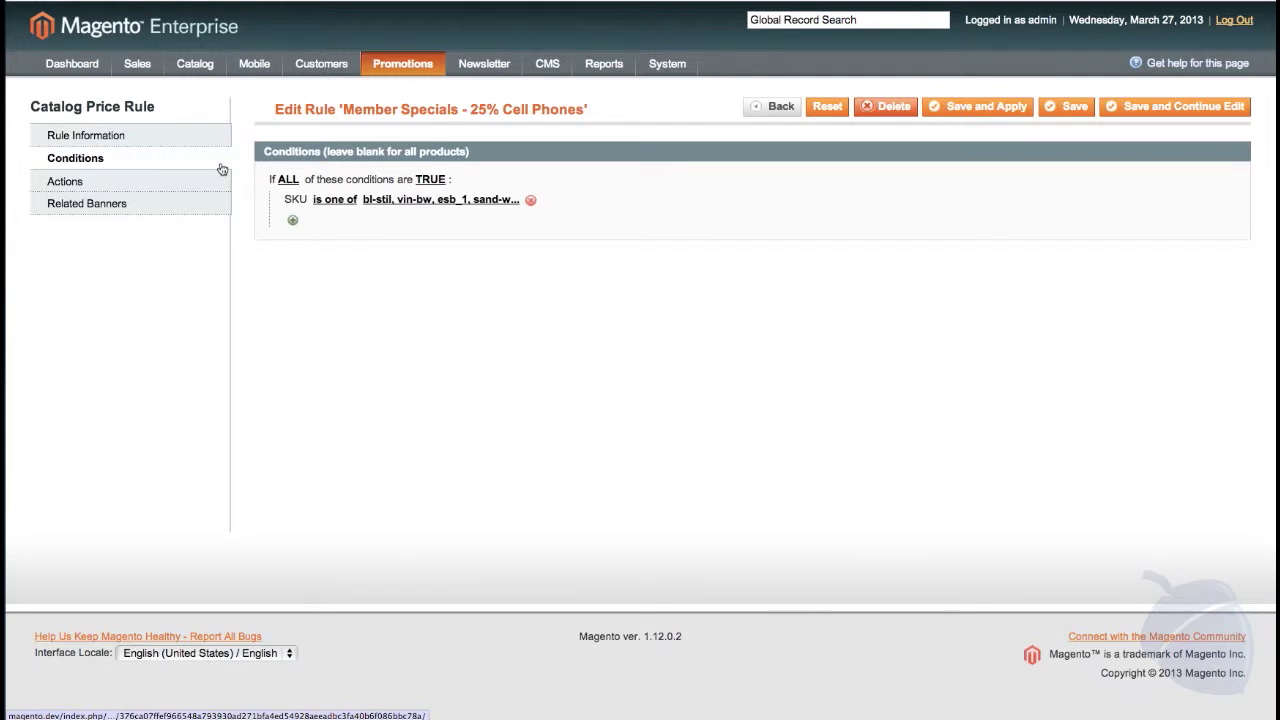
Step: Open the shopping cart price rule "Free Shipping Rule" and view its conditions
{"action": "mouse_move", "coordinate": [384, 68]}
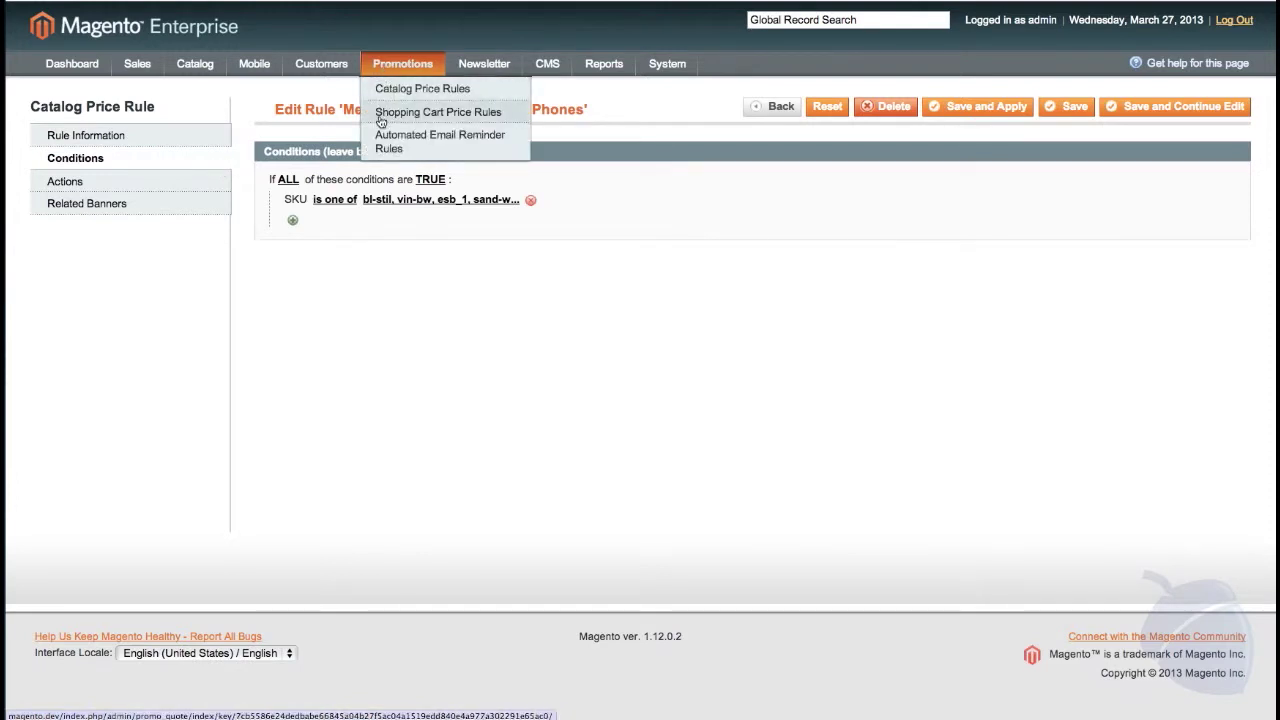
{"action": "left_click", "coordinate": [381, 113]}
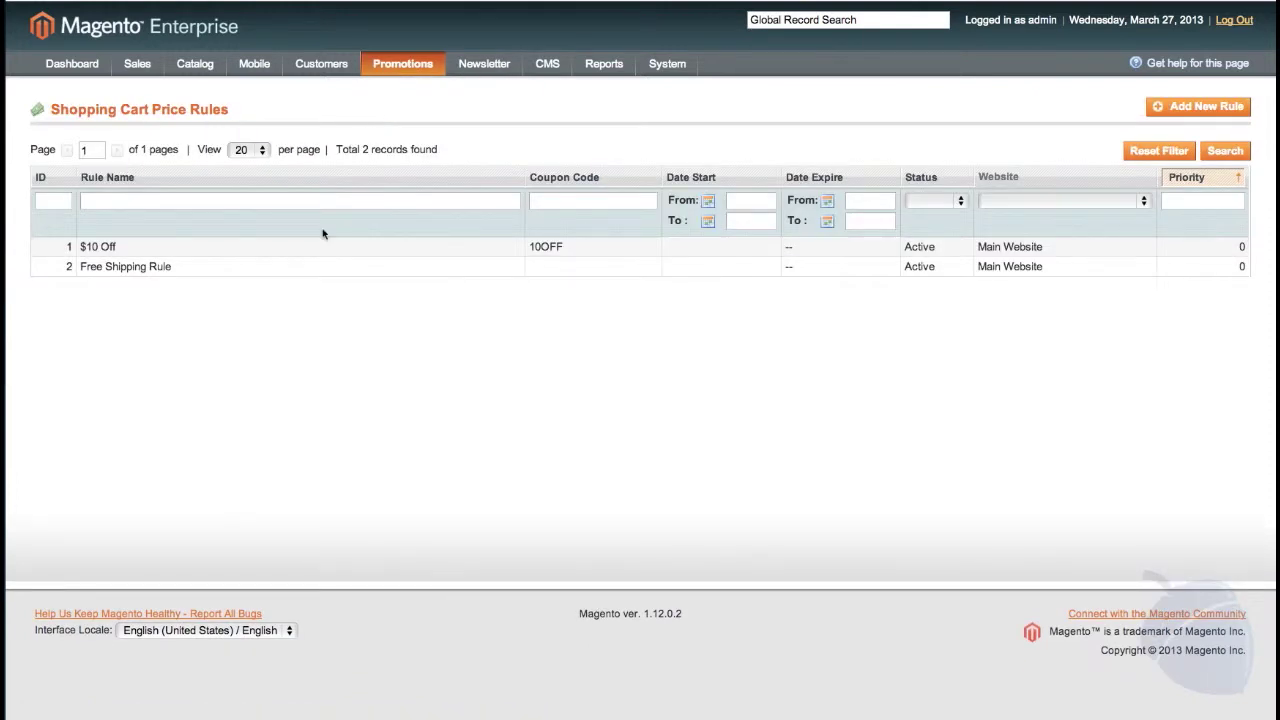
{"action": "left_click", "coordinate": [320, 271]}
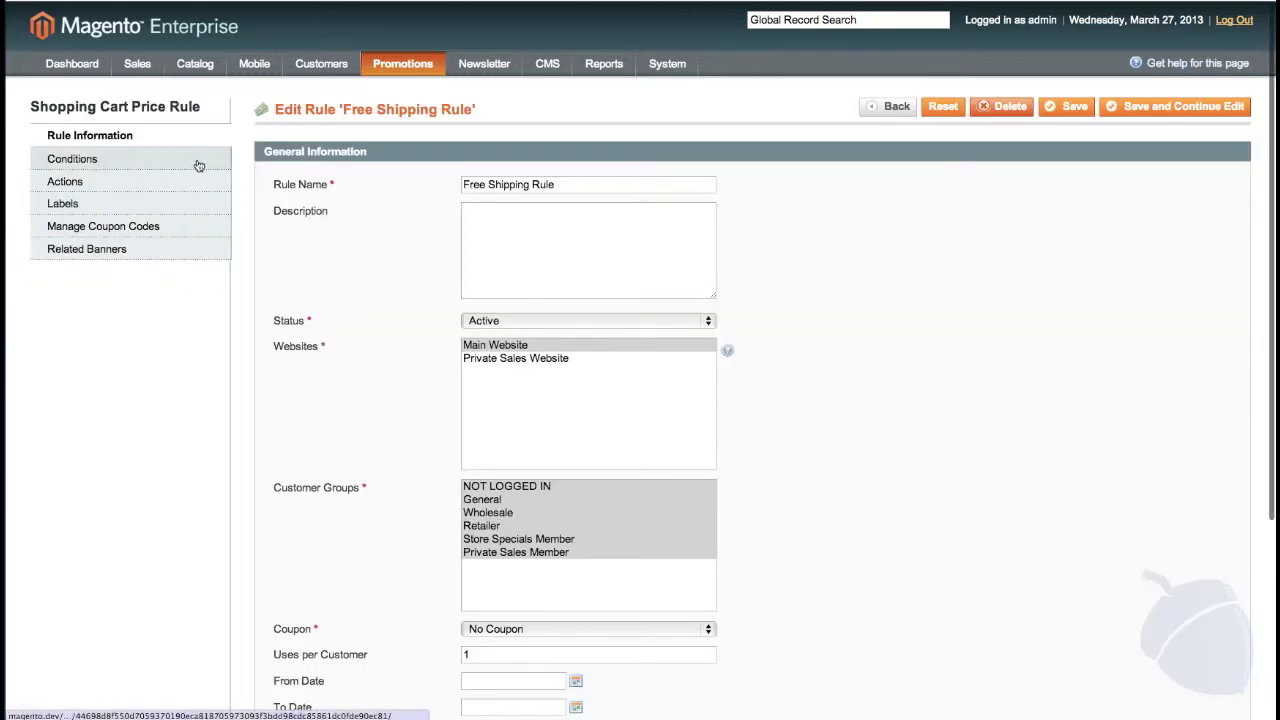
{"action": "left_click", "coordinate": [198, 163]}
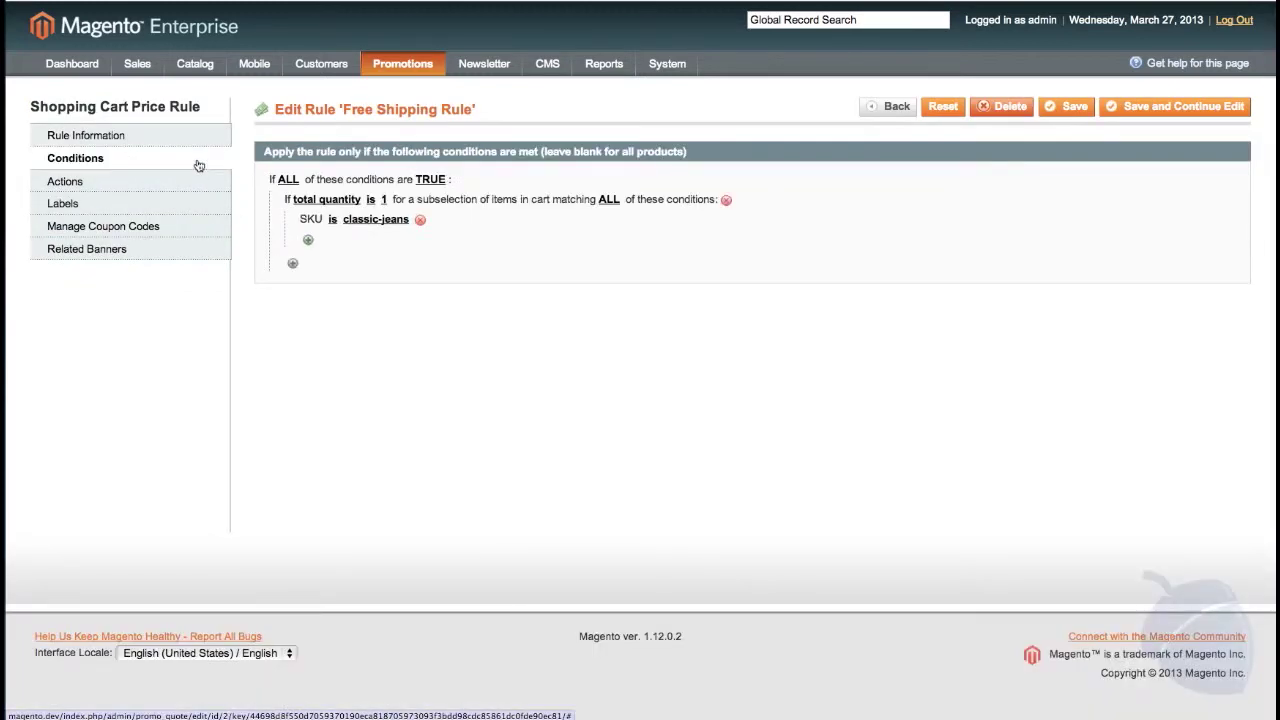
Step: Open the automated email reminder rule "Abandoned Cart" and view its rule information
{"action": "mouse_move", "coordinate": [402, 63]}
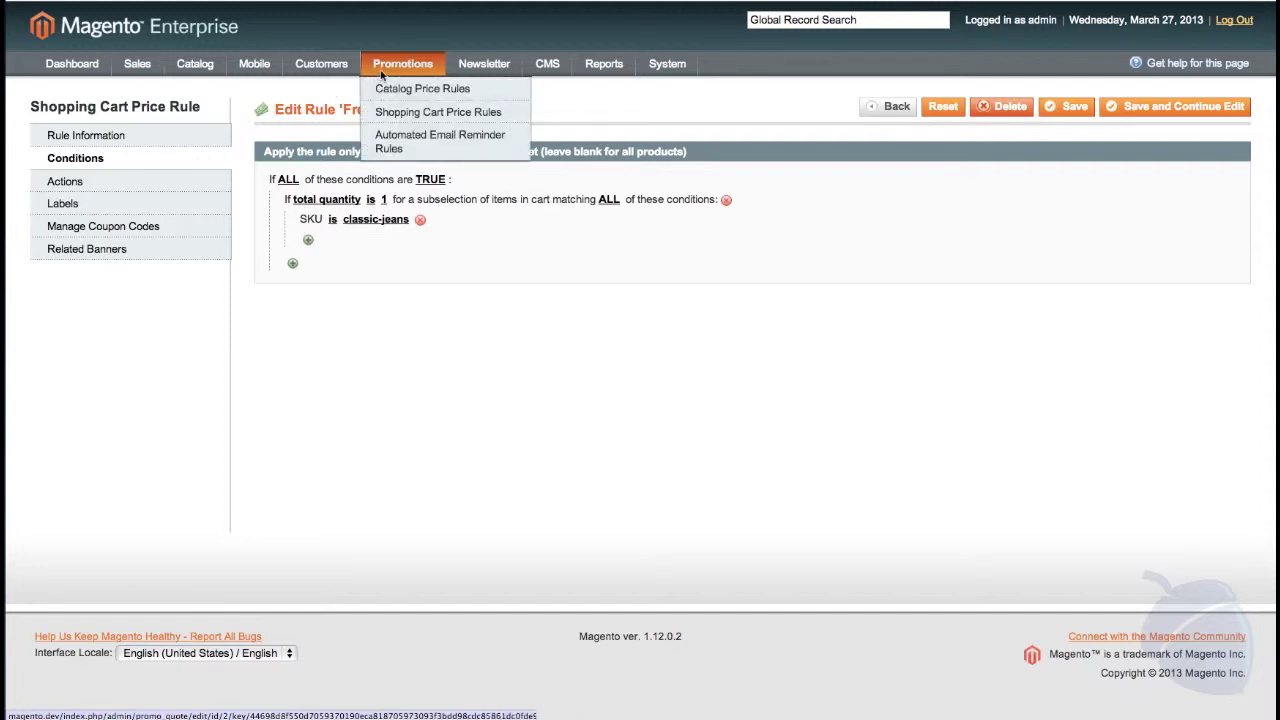
{"action": "left_click", "coordinate": [370, 148]}
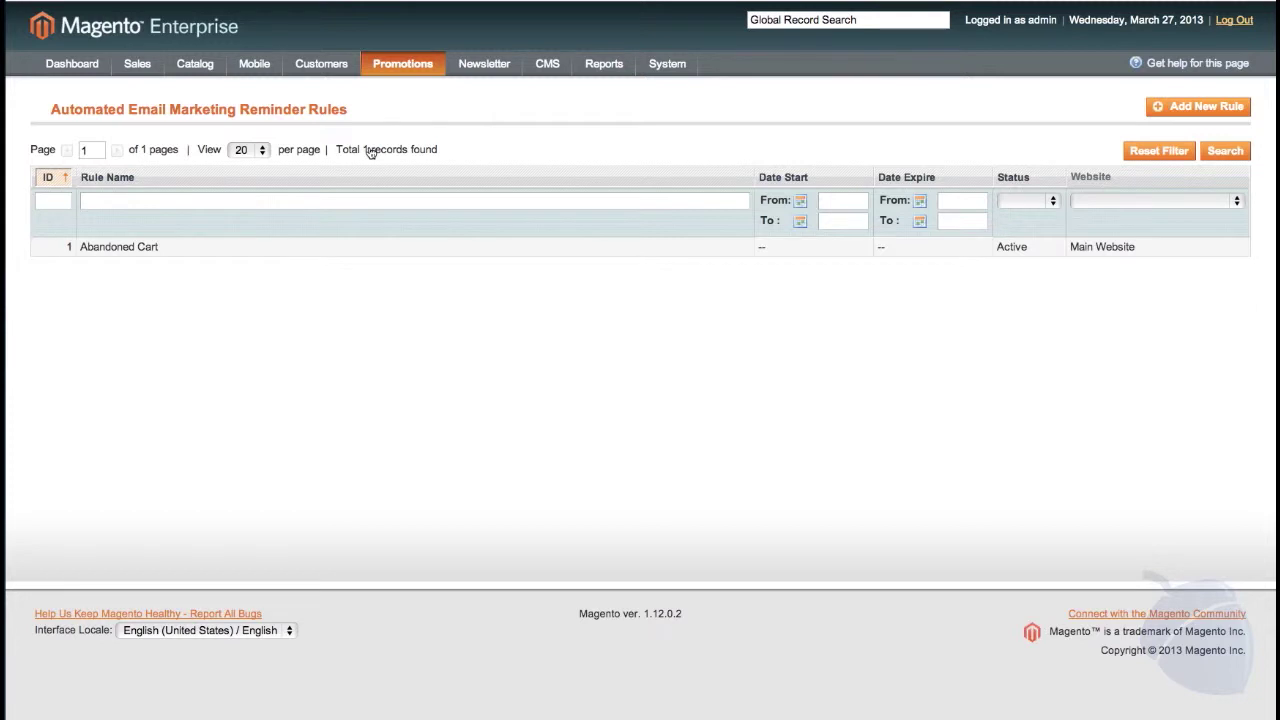
{"action": "left_click", "coordinate": [349, 252]}
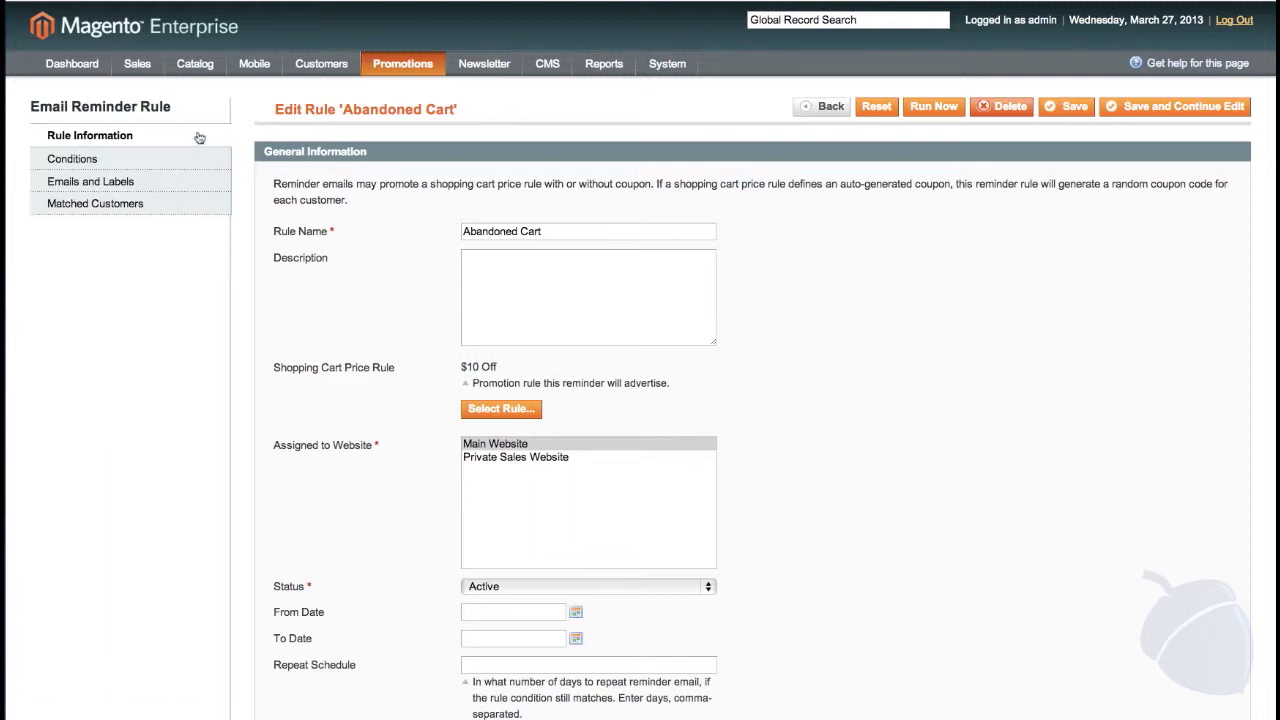
Step: View the order and invoice lists, and review the details, items and totals of the most recent order
{"action": "mouse_move", "coordinate": [135, 66]}
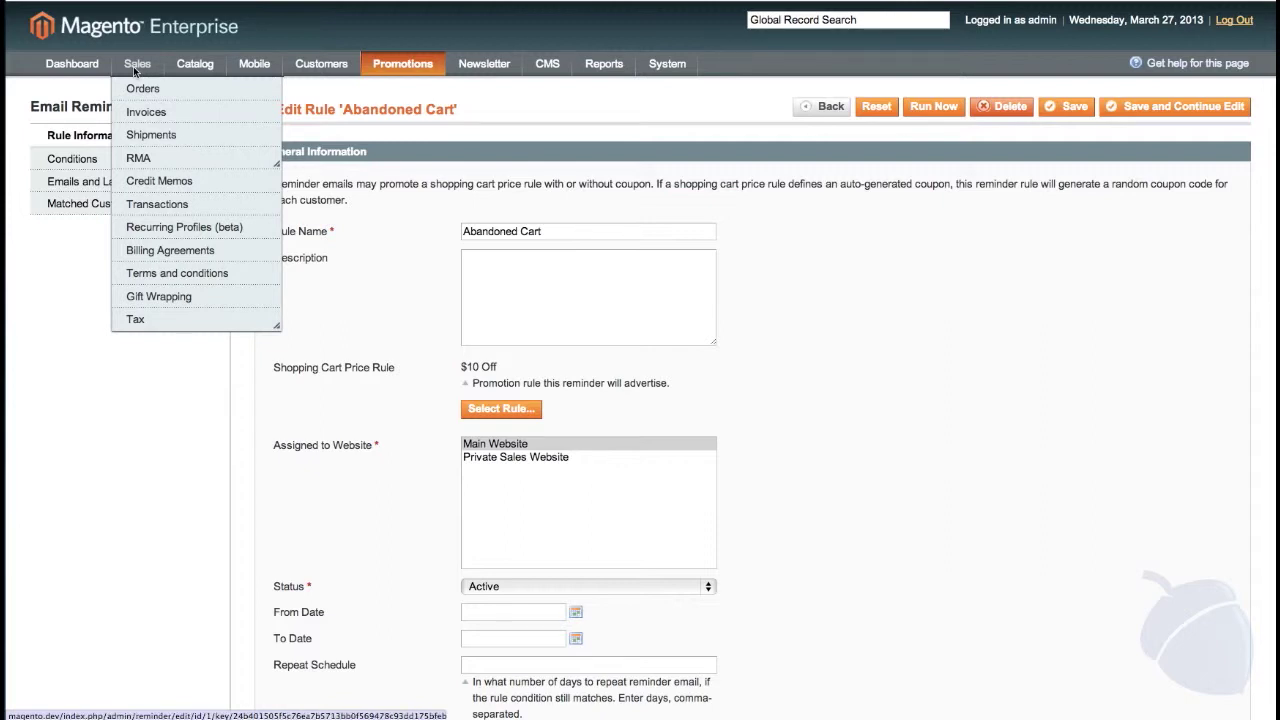
{"action": "left_click", "coordinate": [150, 90]}
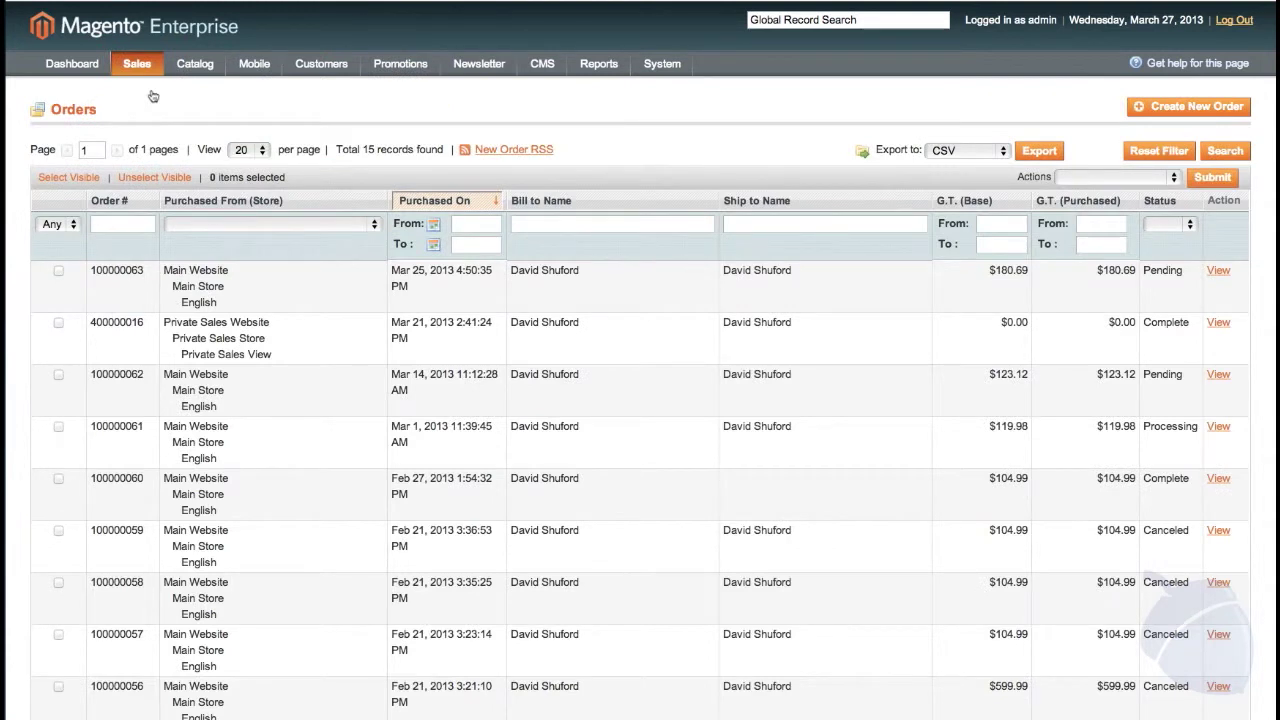
{"action": "left_click", "coordinate": [141, 113]}
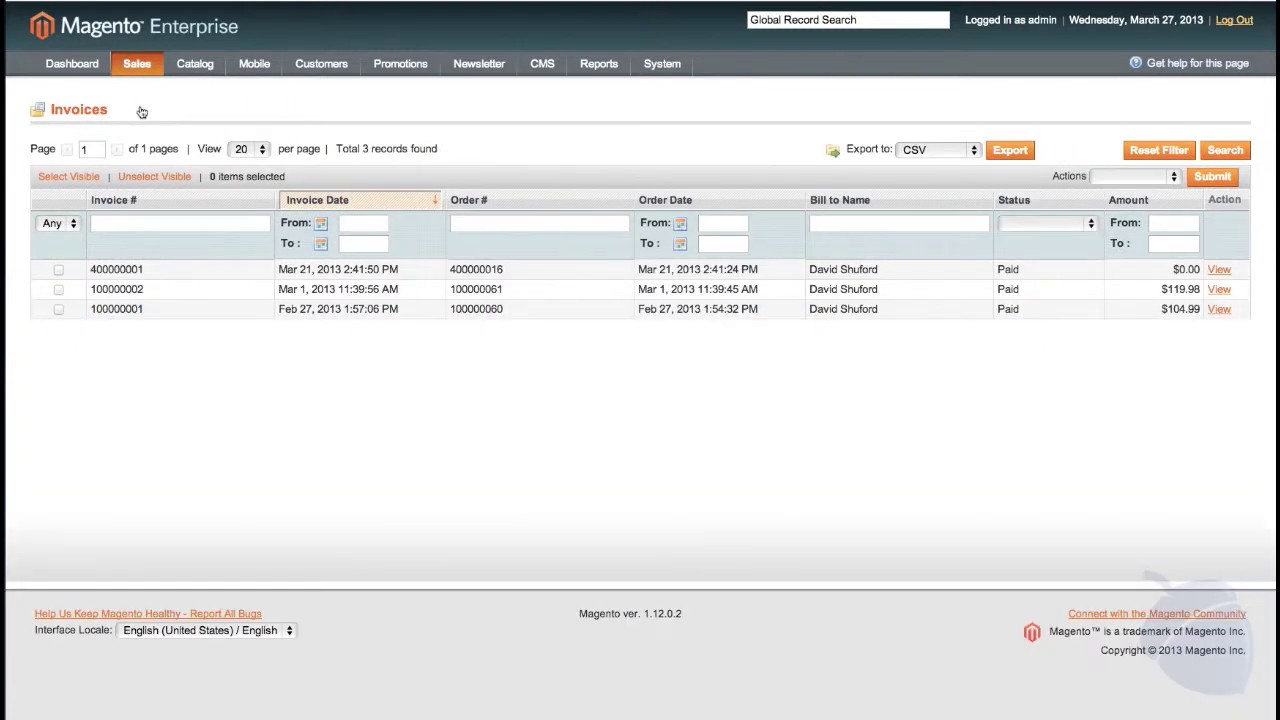
{"action": "left_click", "coordinate": [134, 91]}
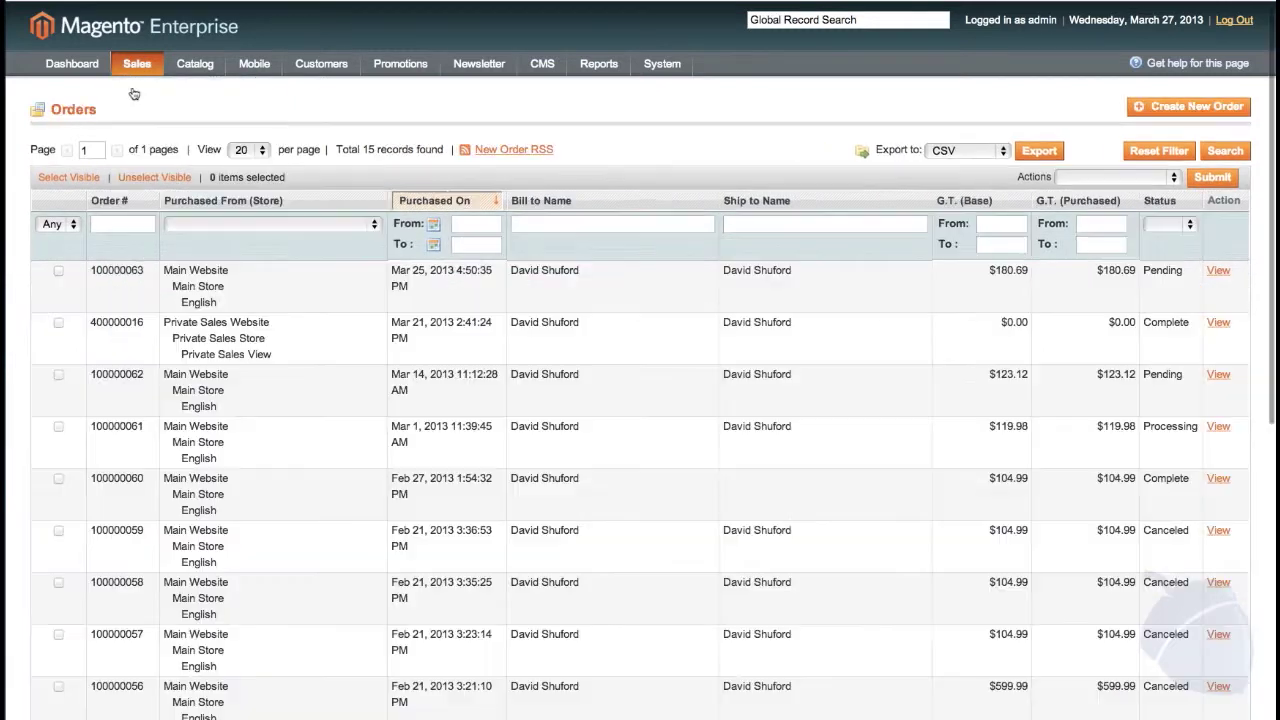
{"action": "left_click", "coordinate": [254, 286]}
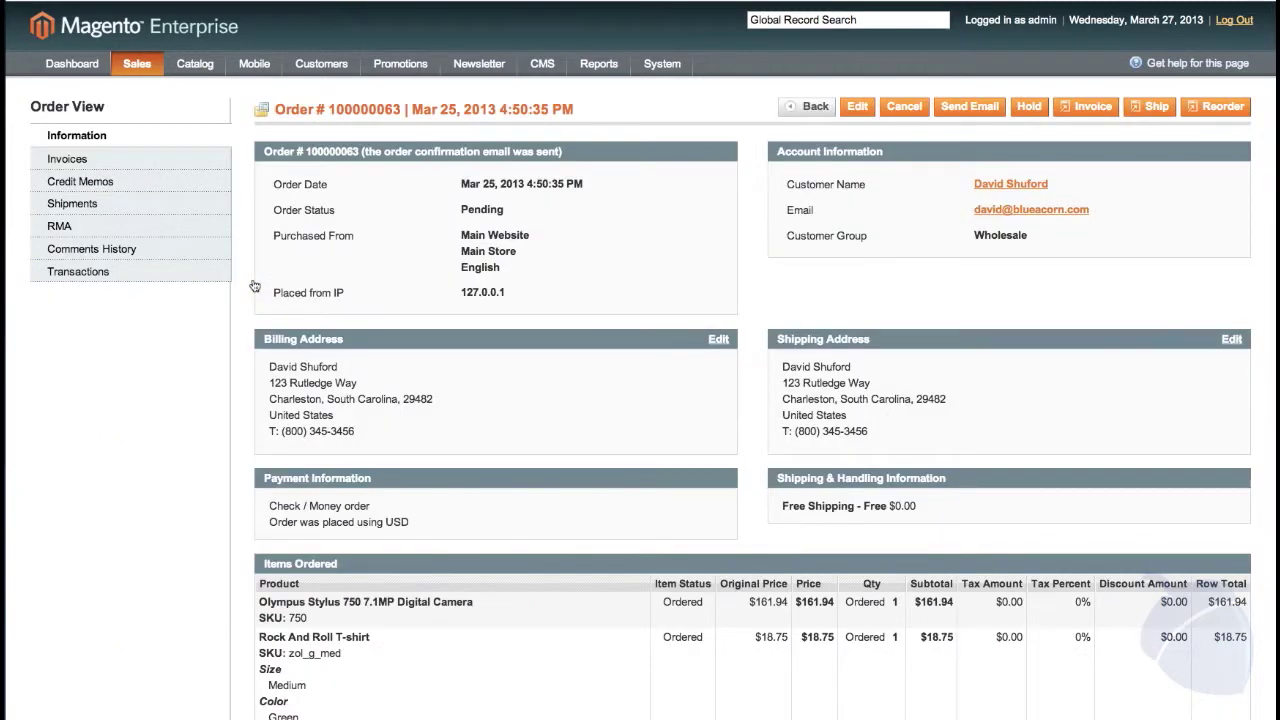
{"action": "scroll", "coordinate": [254, 286], "scroll_direction": "down", "scroll_amount": 5}
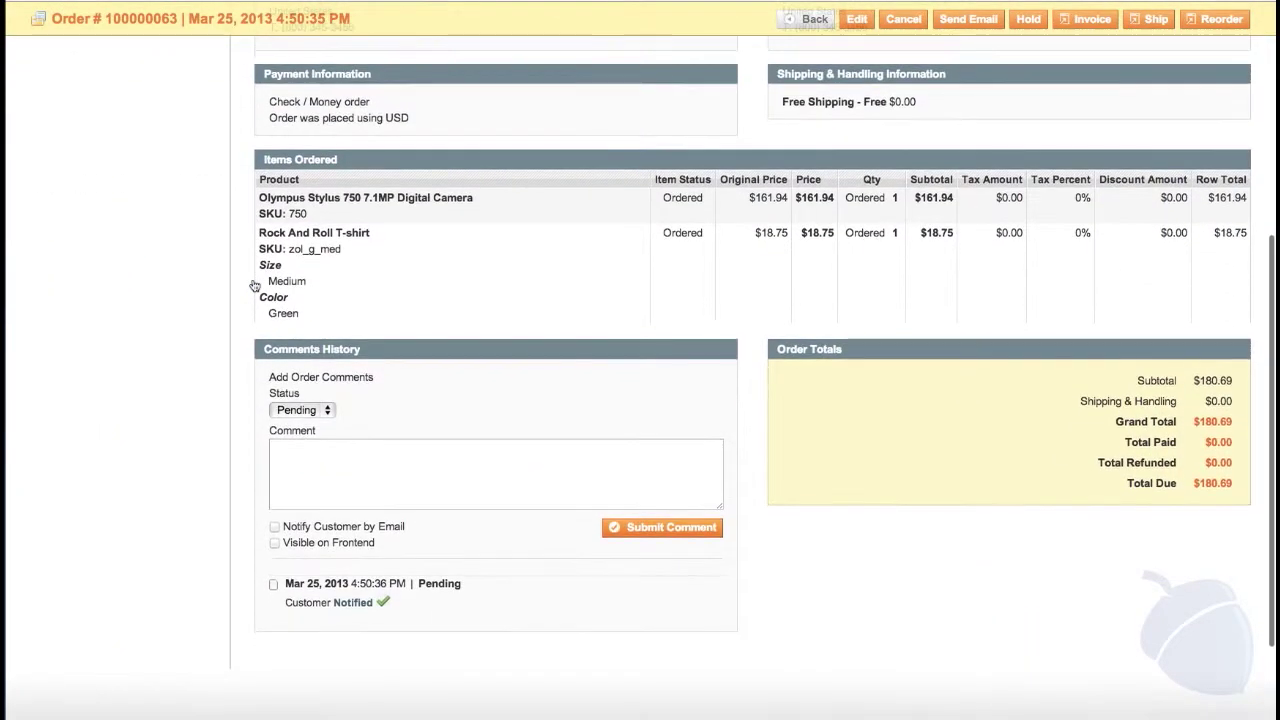
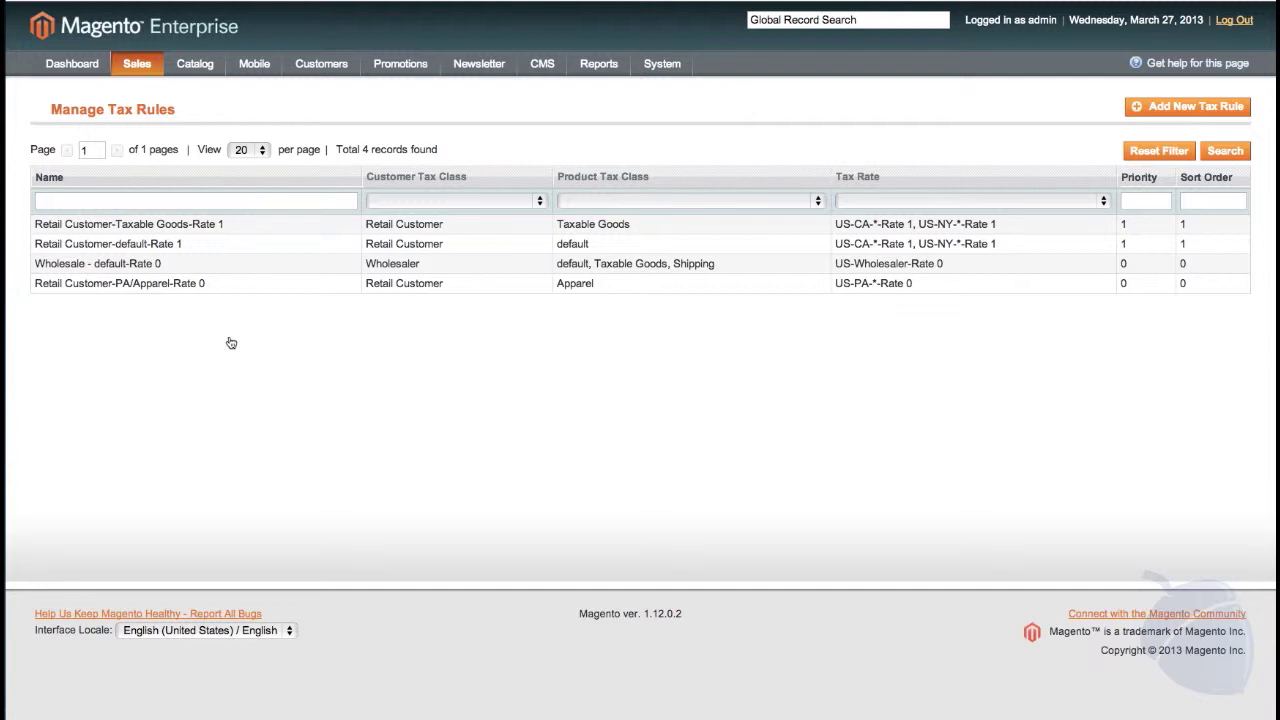
Step: View the list of tax zones and rates
{"action": "mouse_move", "coordinate": [137, 63]}
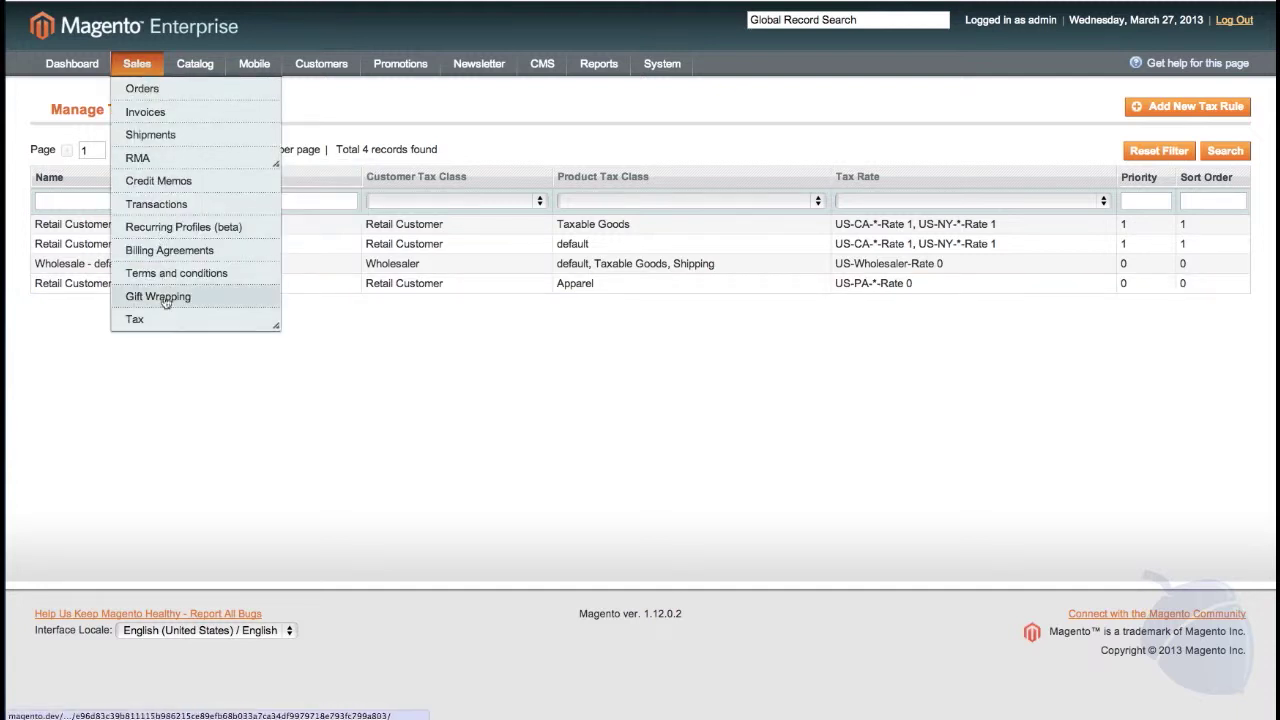
{"action": "mouse_move", "coordinate": [202, 326]}
{"action": "left_click", "coordinate": [246, 357]}
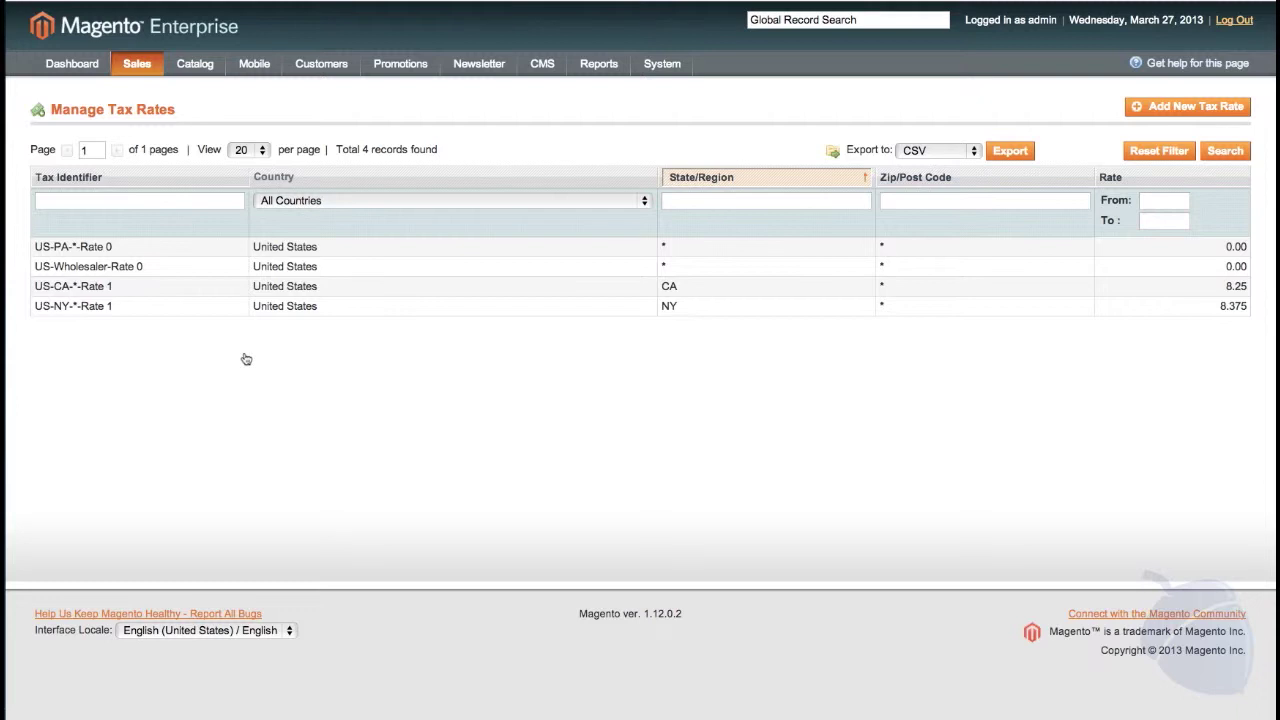
Step: Review the tax rules "Wholesale - default-Rate 0" and "Retail Customer-PA/Apparel-Rate 0"
{"action": "mouse_move", "coordinate": [138, 64]}
{"action": "mouse_move", "coordinate": [171, 319]}
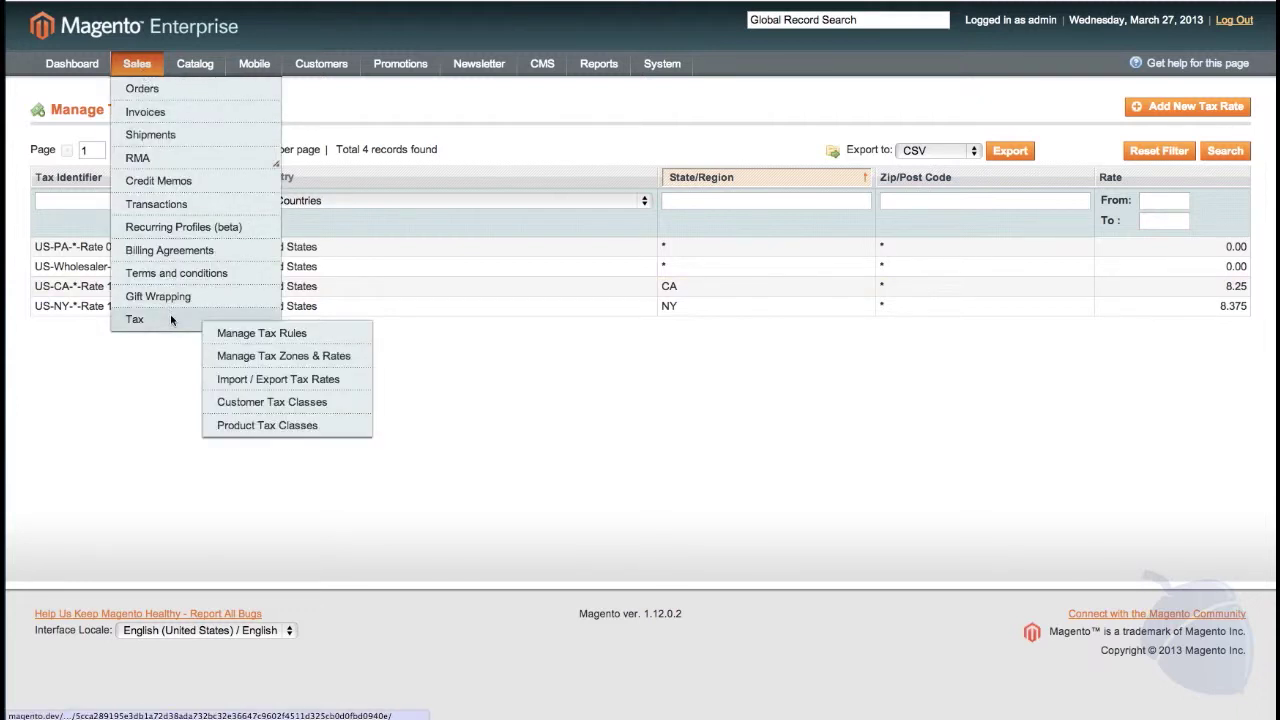
{"action": "left_click", "coordinate": [228, 336]}
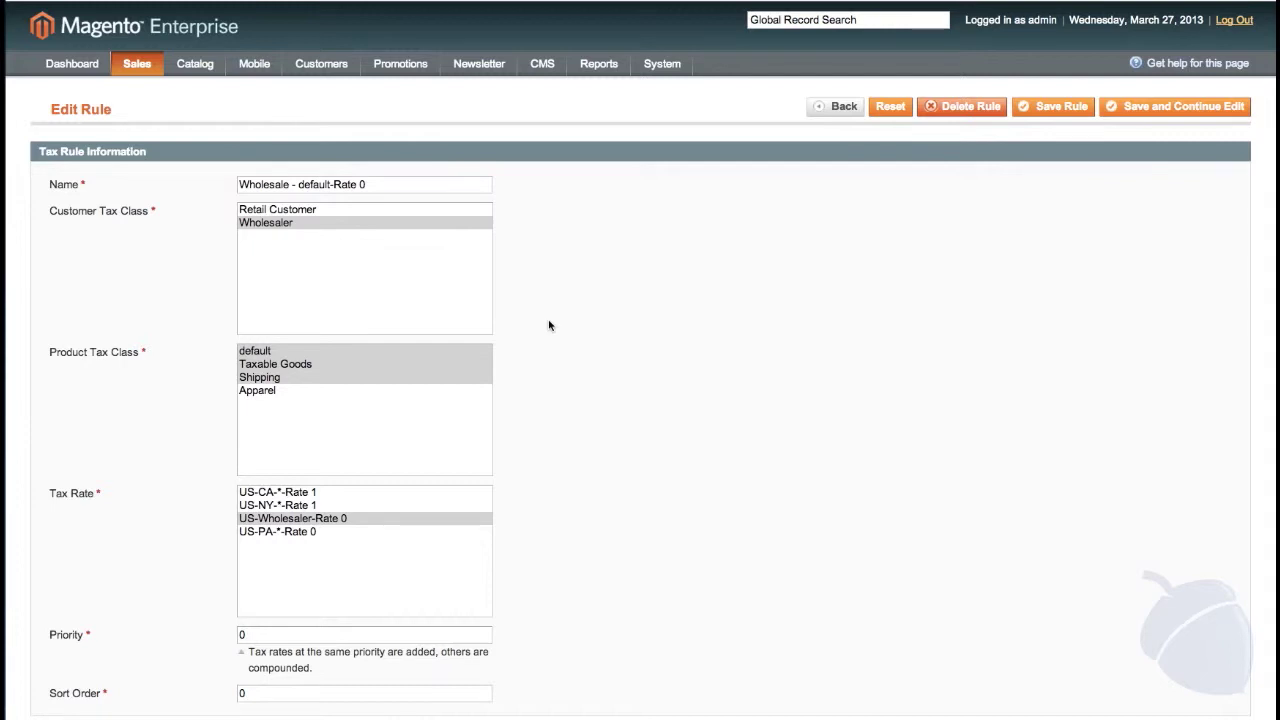
{"action": "scroll", "coordinate": [549, 325], "scroll_direction": "down", "scroll_amount": 2}
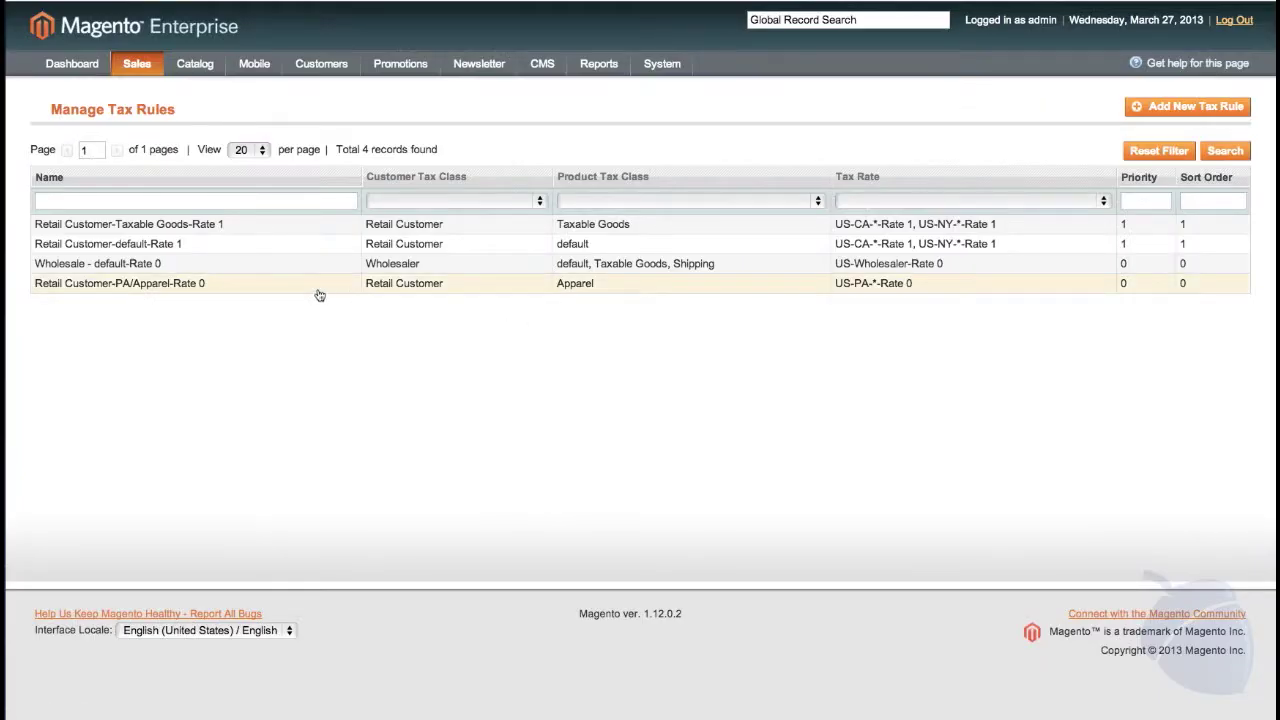
{"action": "left_click", "coordinate": [318, 290]}
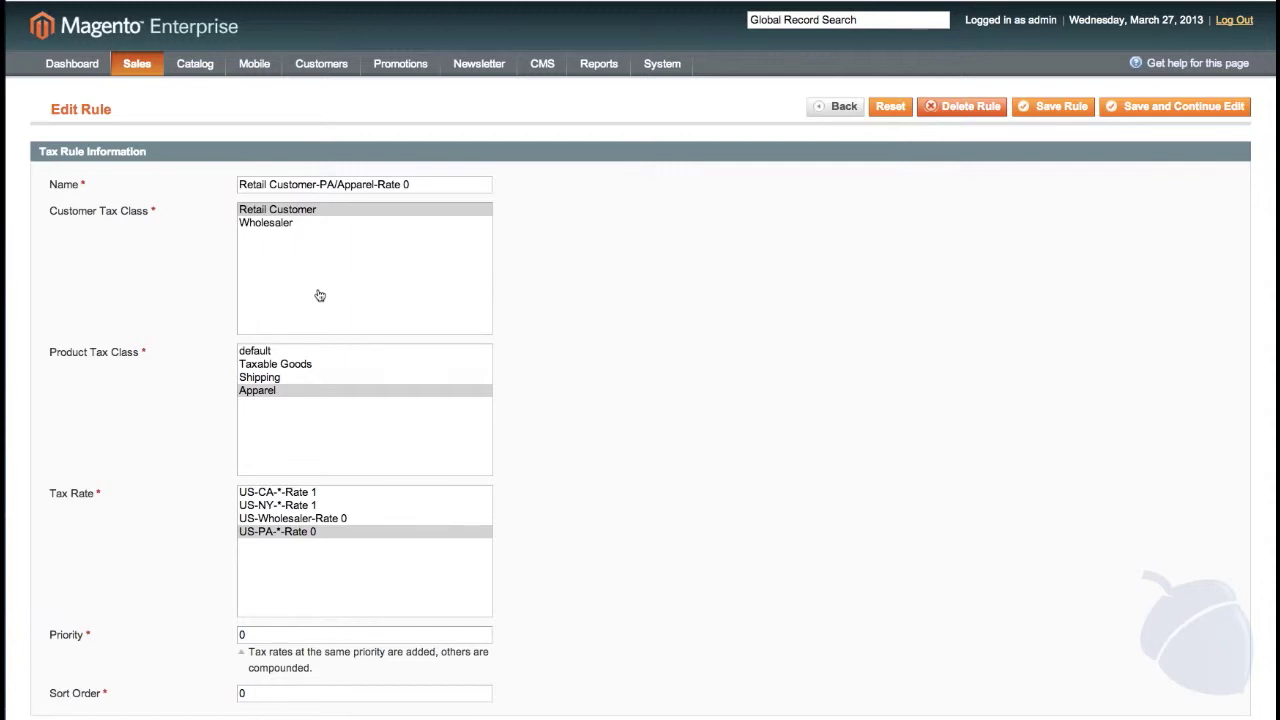
Step: Look over the system import/export and permissions options, and view the admin user's account information and role
{"action": "mouse_move", "coordinate": [655, 66]}
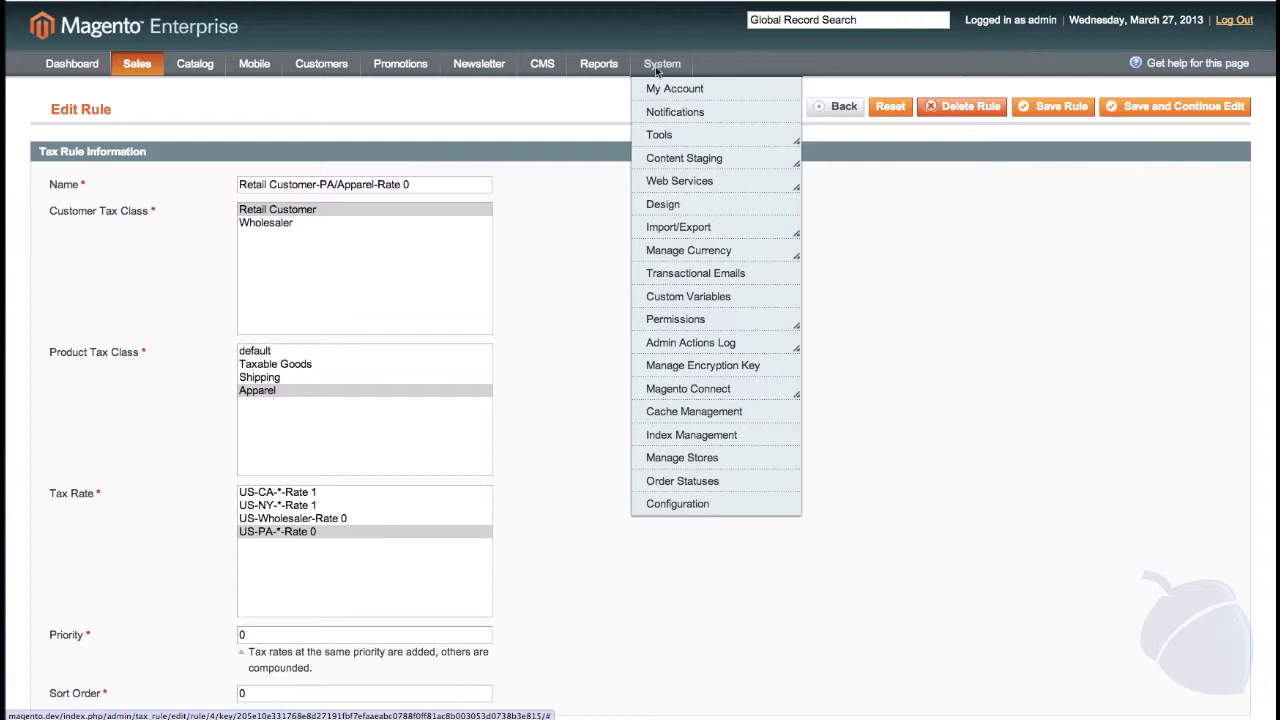
{"action": "mouse_move", "coordinate": [680, 236]}
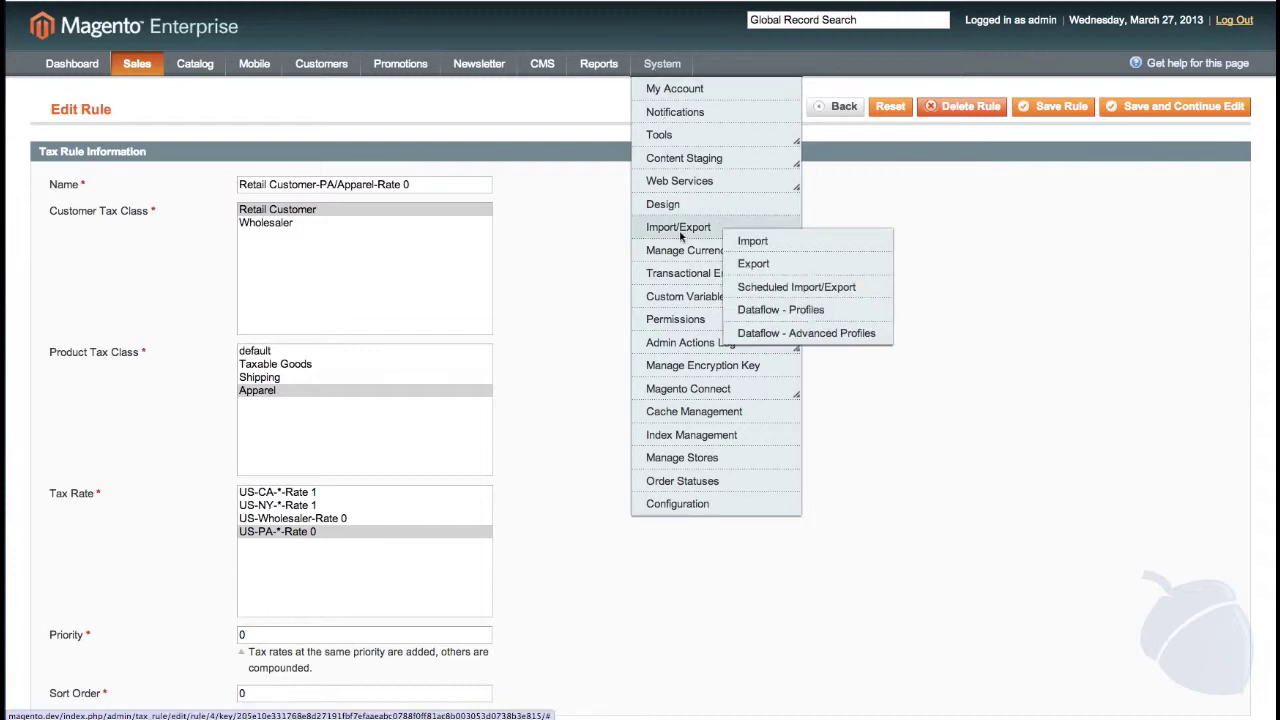
{"action": "mouse_move", "coordinate": [679, 326]}
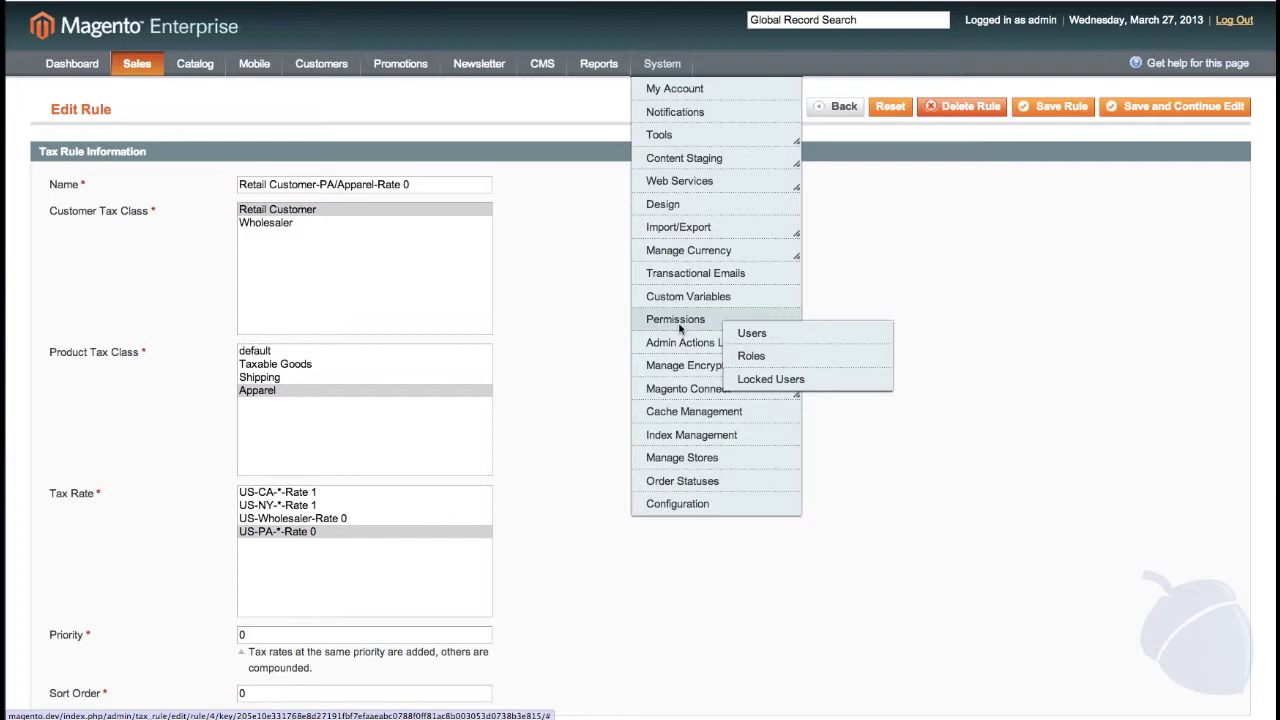
{"action": "left_click", "coordinate": [760, 335]}
{"action": "left_click", "coordinate": [650, 230]}
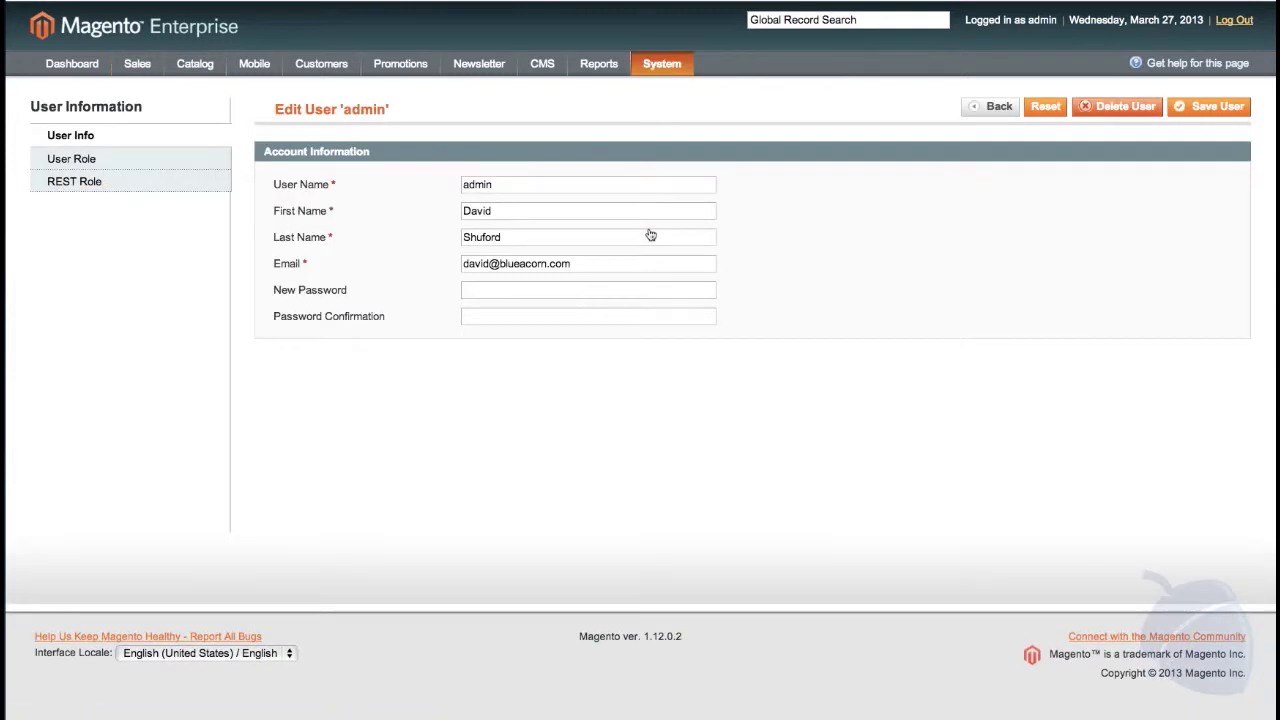
{"action": "left_click", "coordinate": [212, 168]}
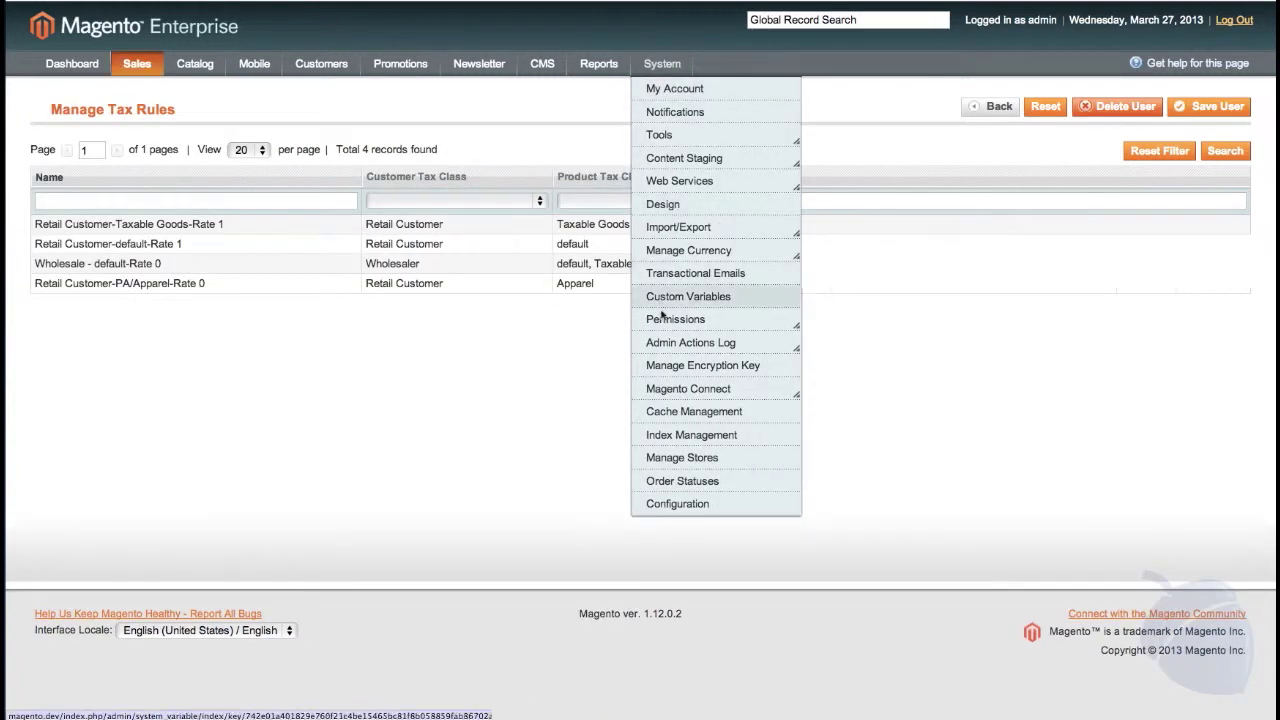
Step: Open the Shipping Methods configuration and look through the Flat Rate and UPS carrier settings
{"action": "left_click", "coordinate": [660, 505]}
{"action": "scroll", "coordinate": [177, 349], "scroll_direction": "down", "scroll_amount": 6}
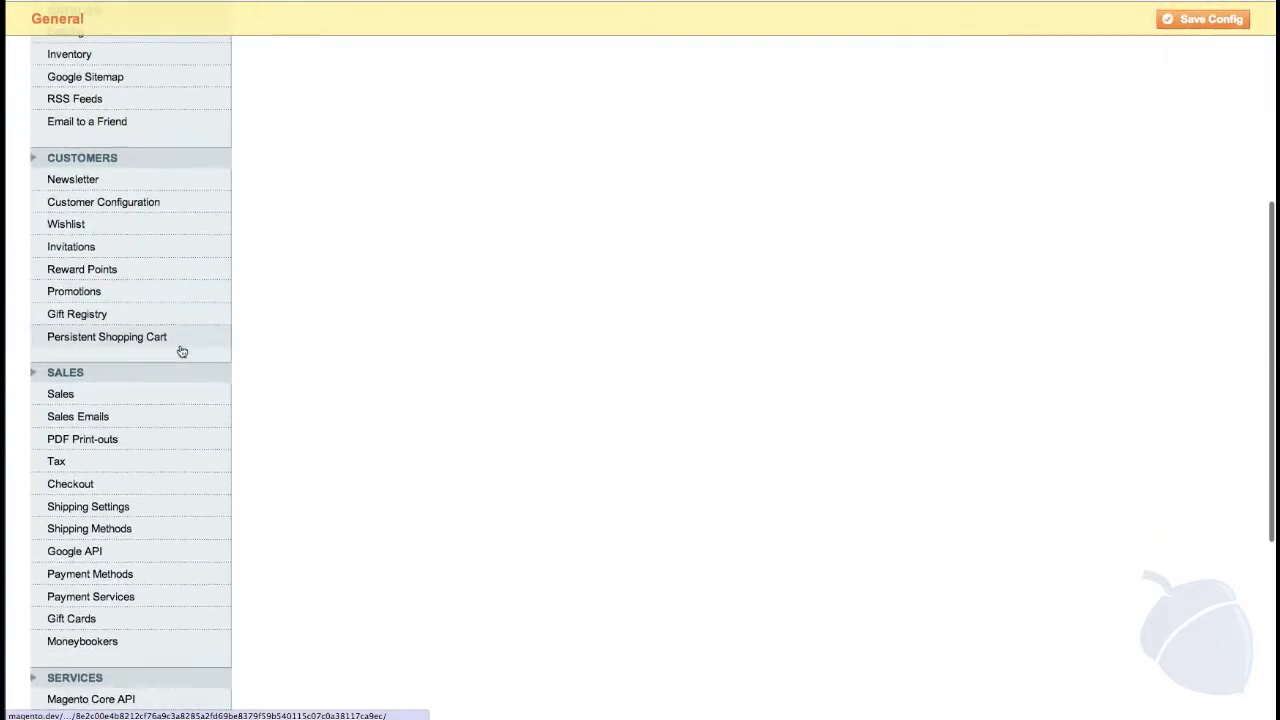
{"action": "left_click", "coordinate": [174, 376]}
{"action": "left_click", "coordinate": [378, 155]}
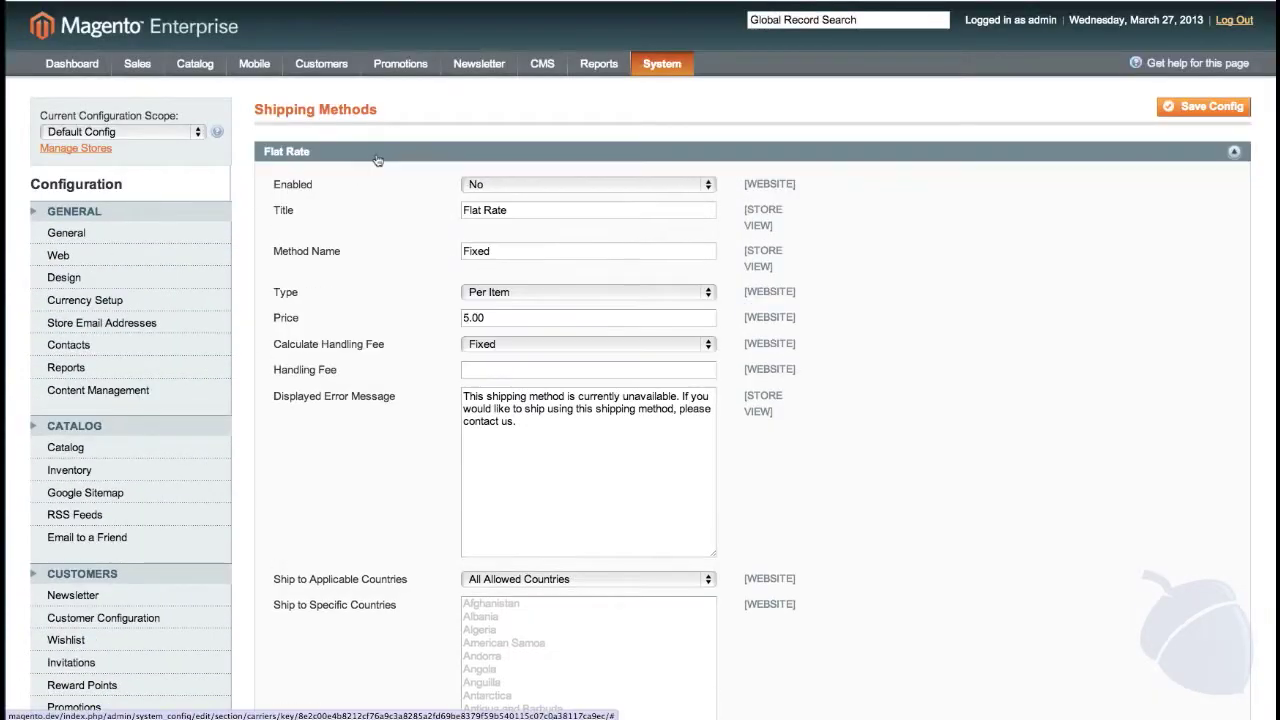
{"action": "left_click", "coordinate": [378, 158]}
{"action": "left_click", "coordinate": [378, 172]}
{"action": "left_click", "coordinate": [378, 172]}
{"action": "scroll", "coordinate": [378, 176], "scroll_direction": "down", "scroll_amount": 2}
{"action": "scroll", "coordinate": [378, 176], "scroll_direction": "down", "scroll_amount": 6}
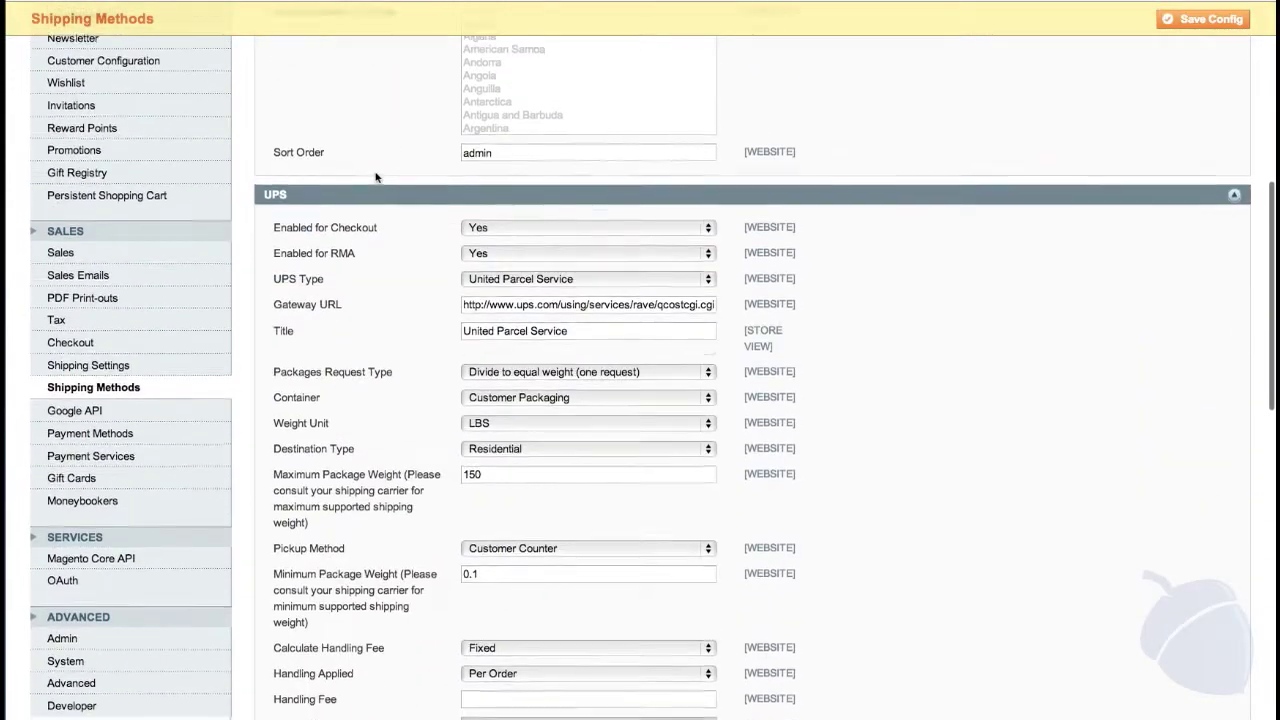
Step: Set the UPS type to United Parcel Service XML and point out its password field
{"action": "left_click", "coordinate": [405, 88]}
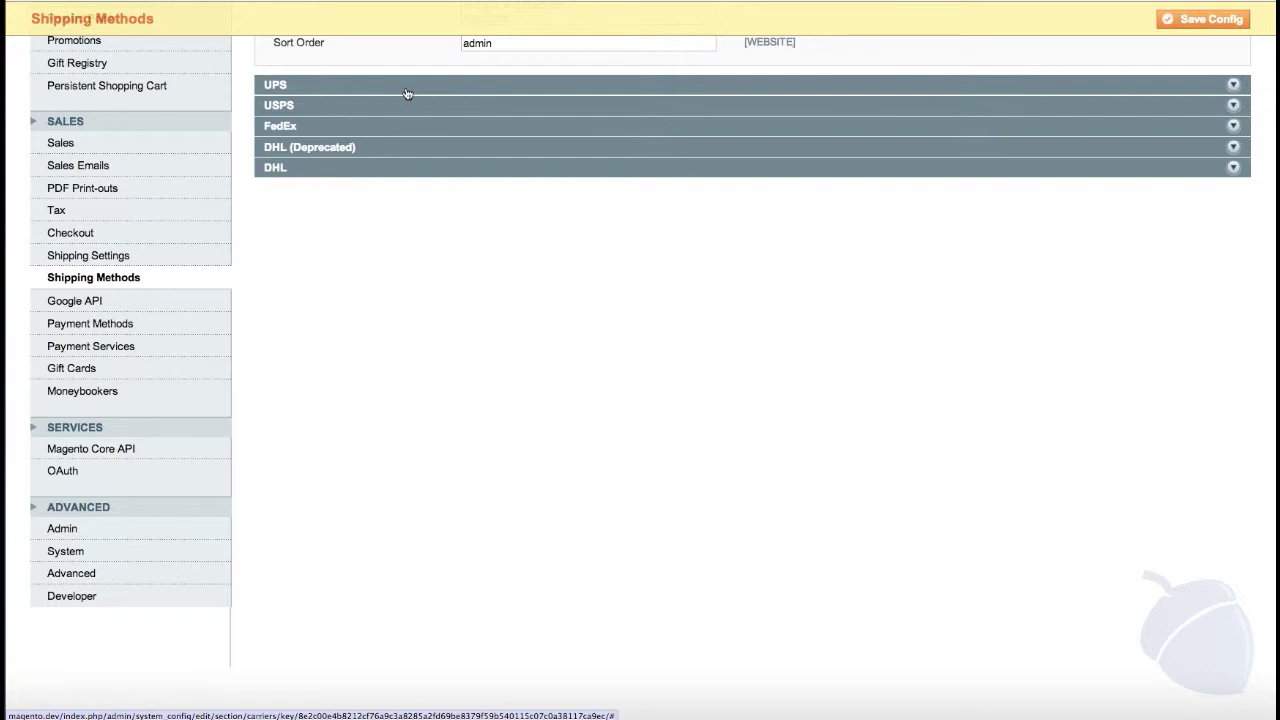
{"action": "left_click", "coordinate": [407, 88]}
{"action": "scroll", "coordinate": [519, 320], "scroll_direction": "up", "scroll_amount": 1}
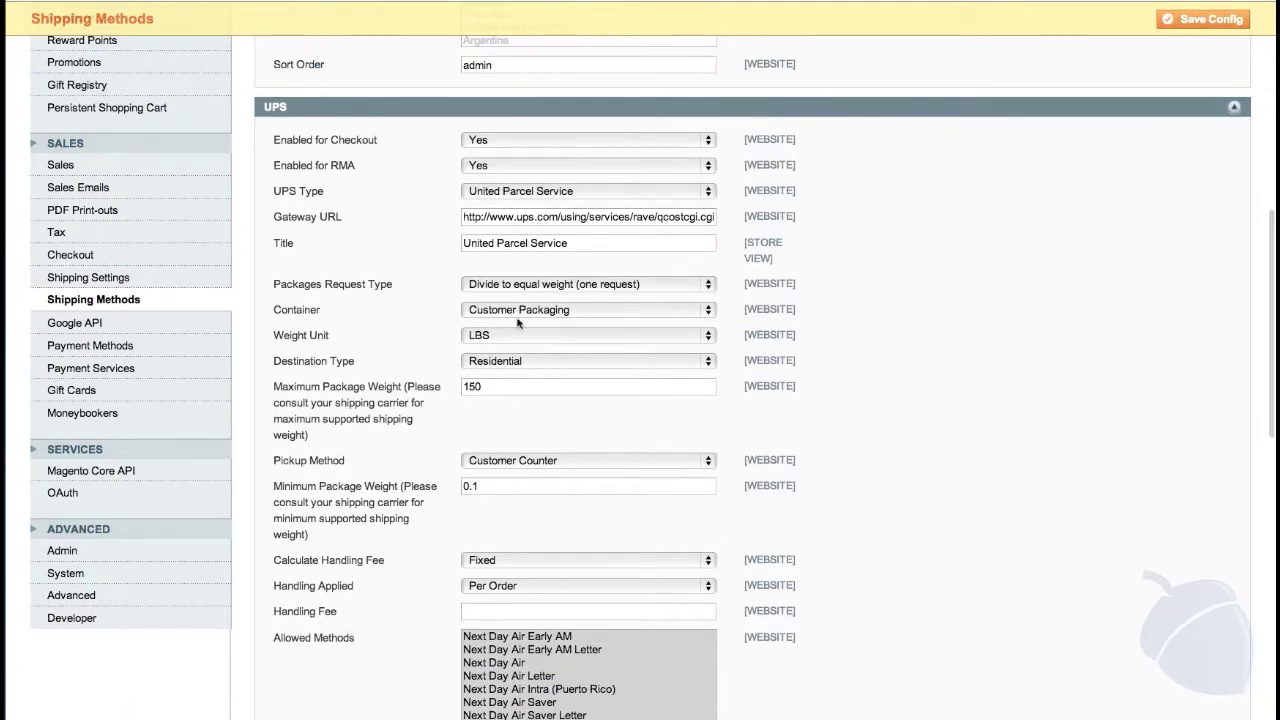
{"action": "left_click", "coordinate": [550, 192]}
{"action": "left_click", "coordinate": [548, 207]}
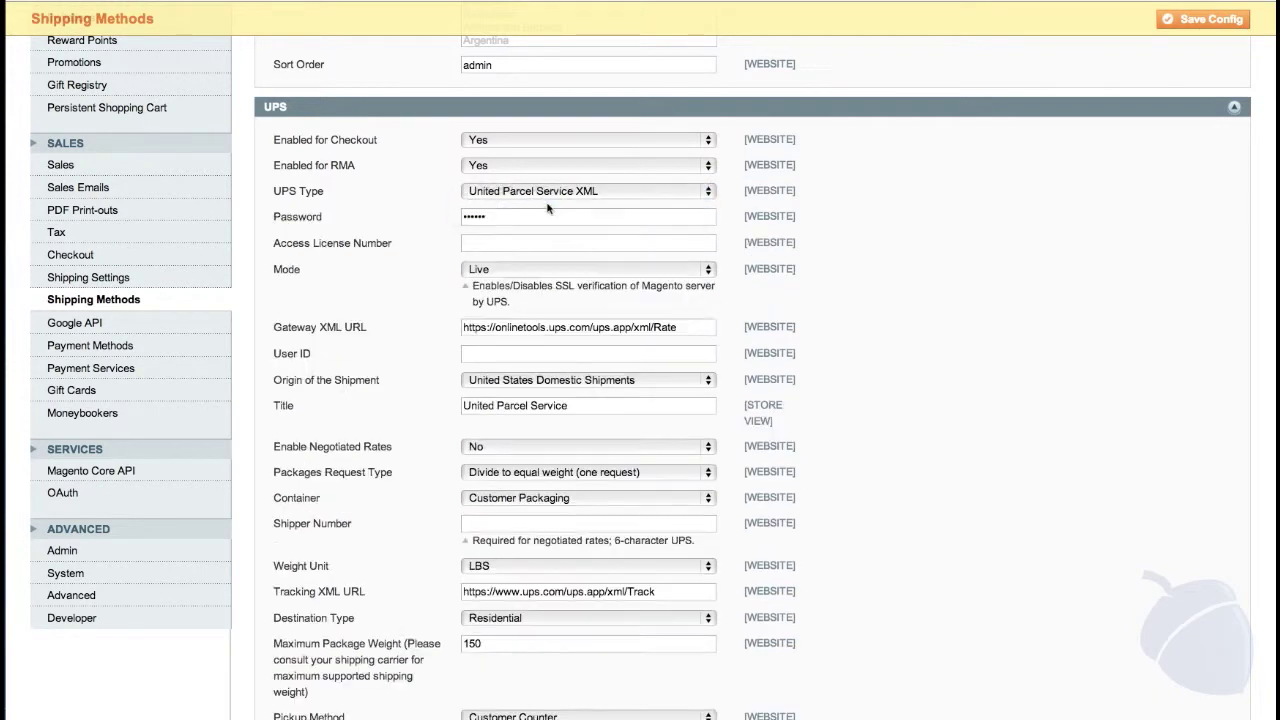
{"action": "left_click", "coordinate": [536, 215]}
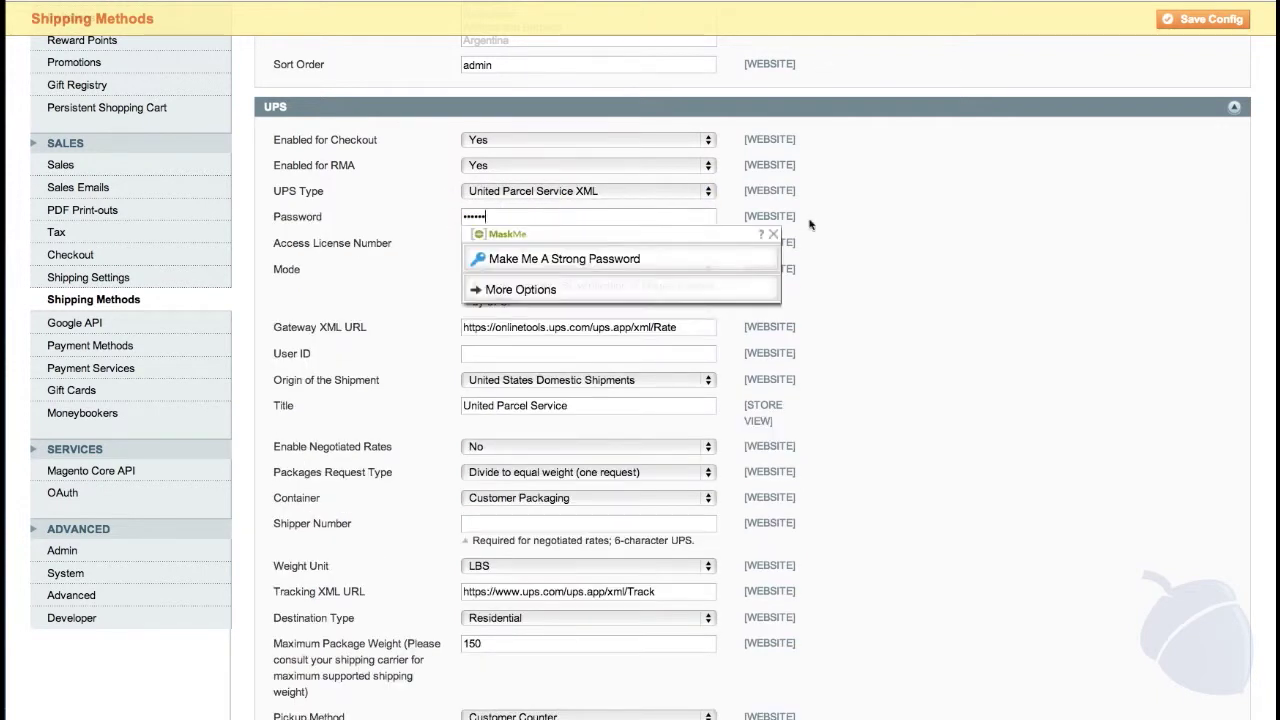
{"action": "left_click", "coordinate": [848, 223]}
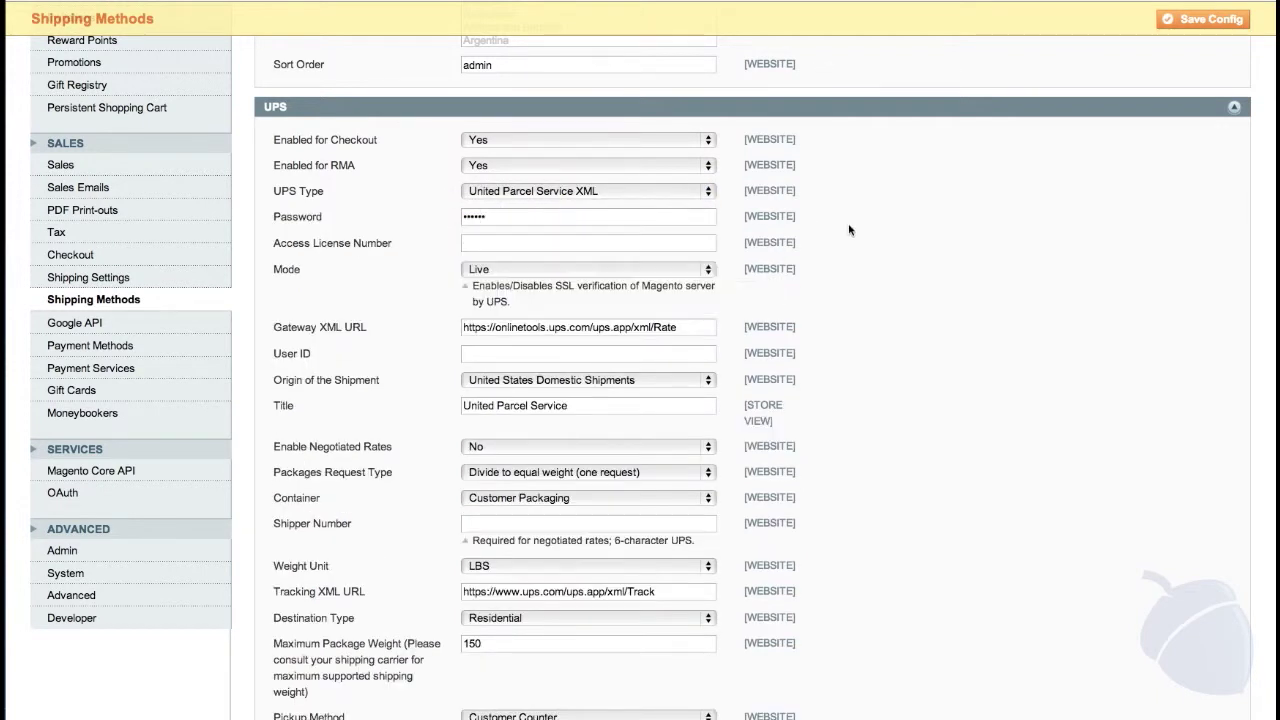
Step: Open the Payment Methods configuration and look through the available payment options
{"action": "left_click", "coordinate": [186, 350]}
{"action": "scroll", "coordinate": [233, 350], "scroll_direction": "down", "scroll_amount": 5}
{"action": "scroll", "coordinate": [233, 356], "scroll_direction": "down", "scroll_amount": 5}
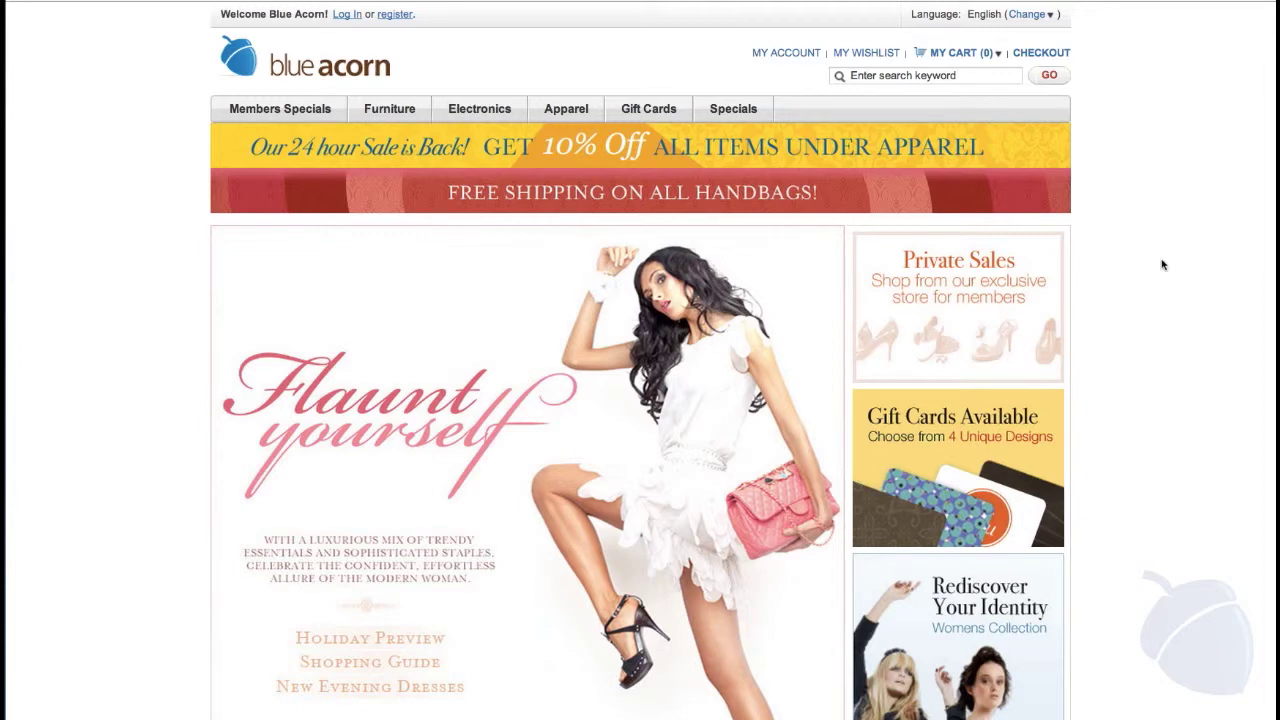
Step: Enter the Private Sales store from the Blue Acorn storefront, log in as a registered member, and open the Men's sale
{"action": "left_click", "coordinate": [1009, 337]}
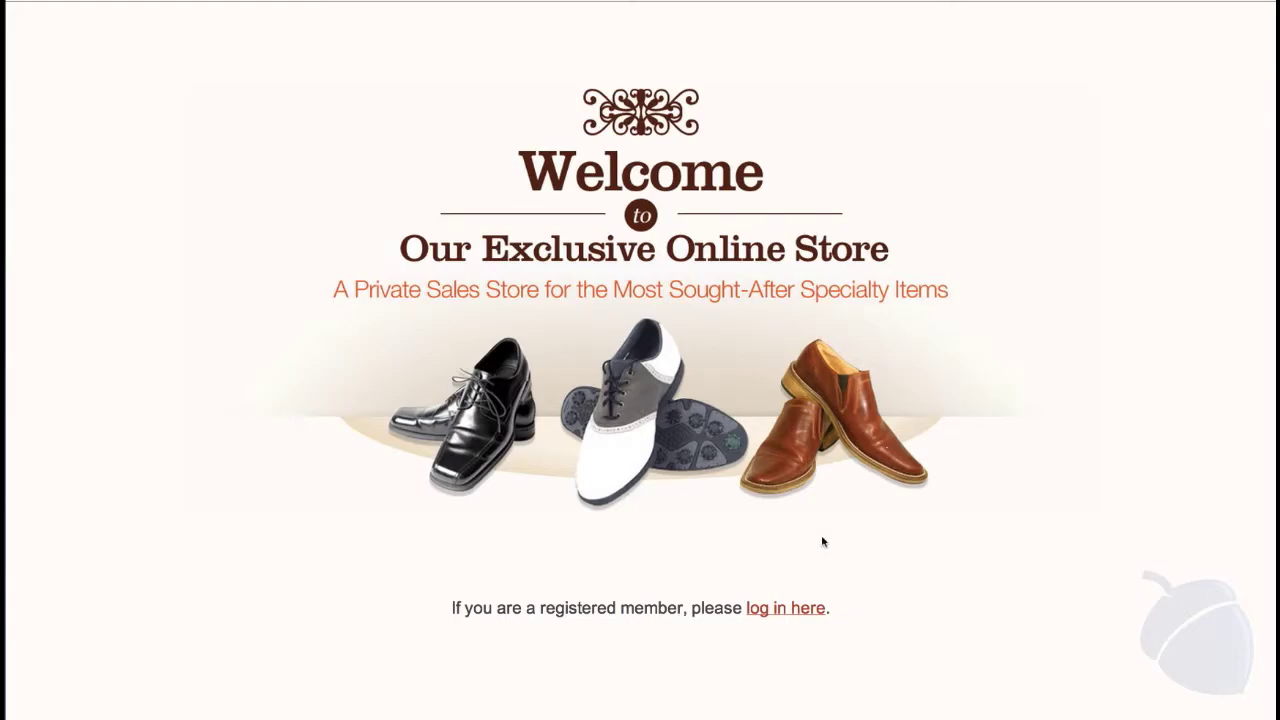
{"action": "left_click", "coordinate": [800, 607]}
{"action": "left_click", "coordinate": [750, 333]}
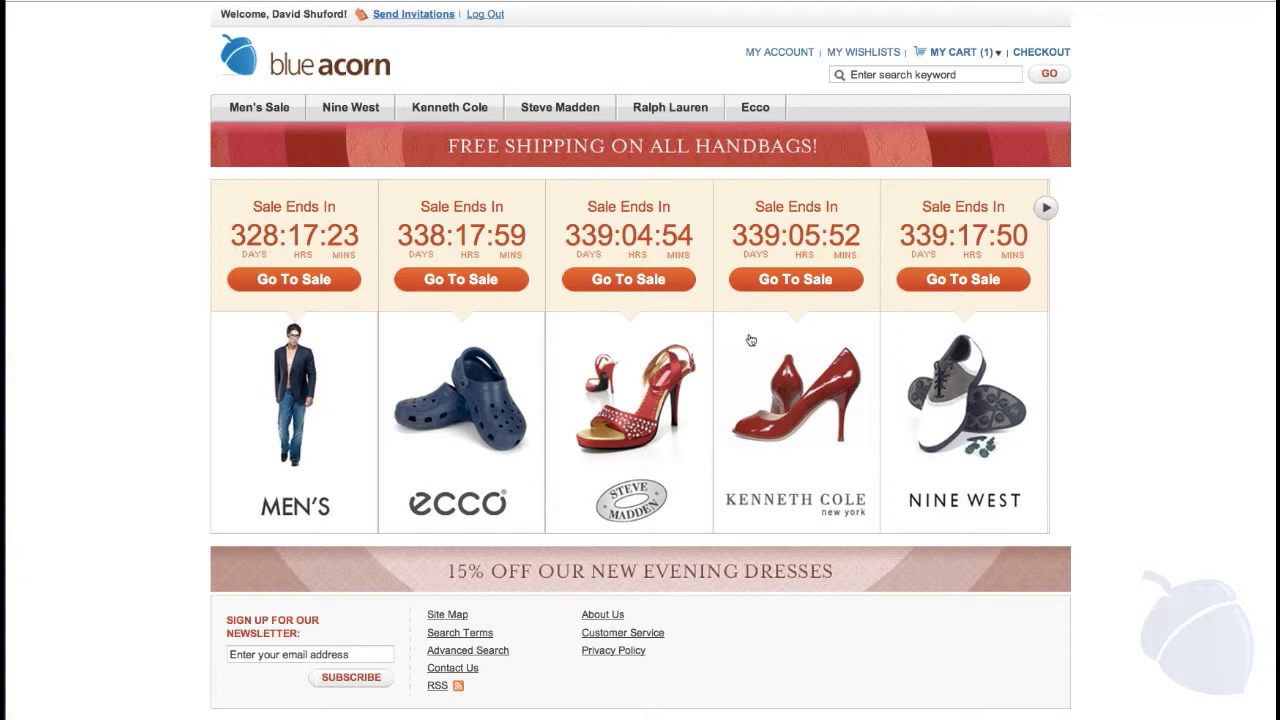
{"action": "left_click", "coordinate": [300, 289]}
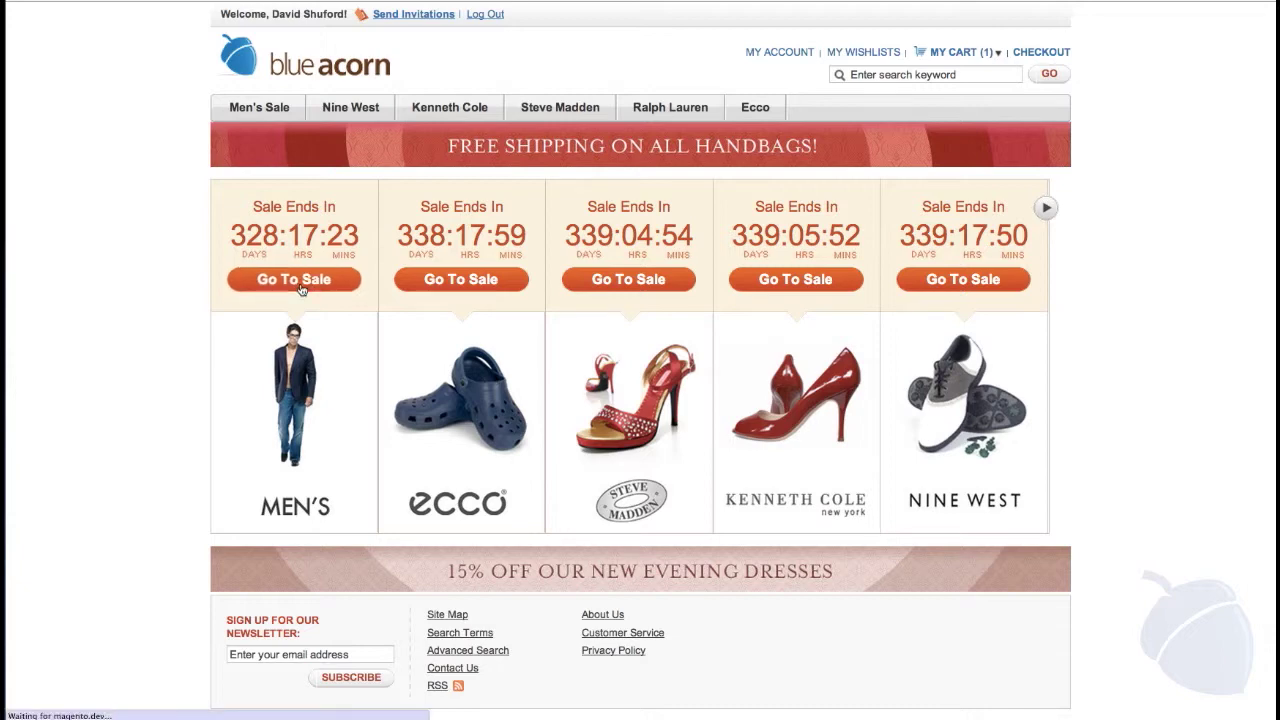